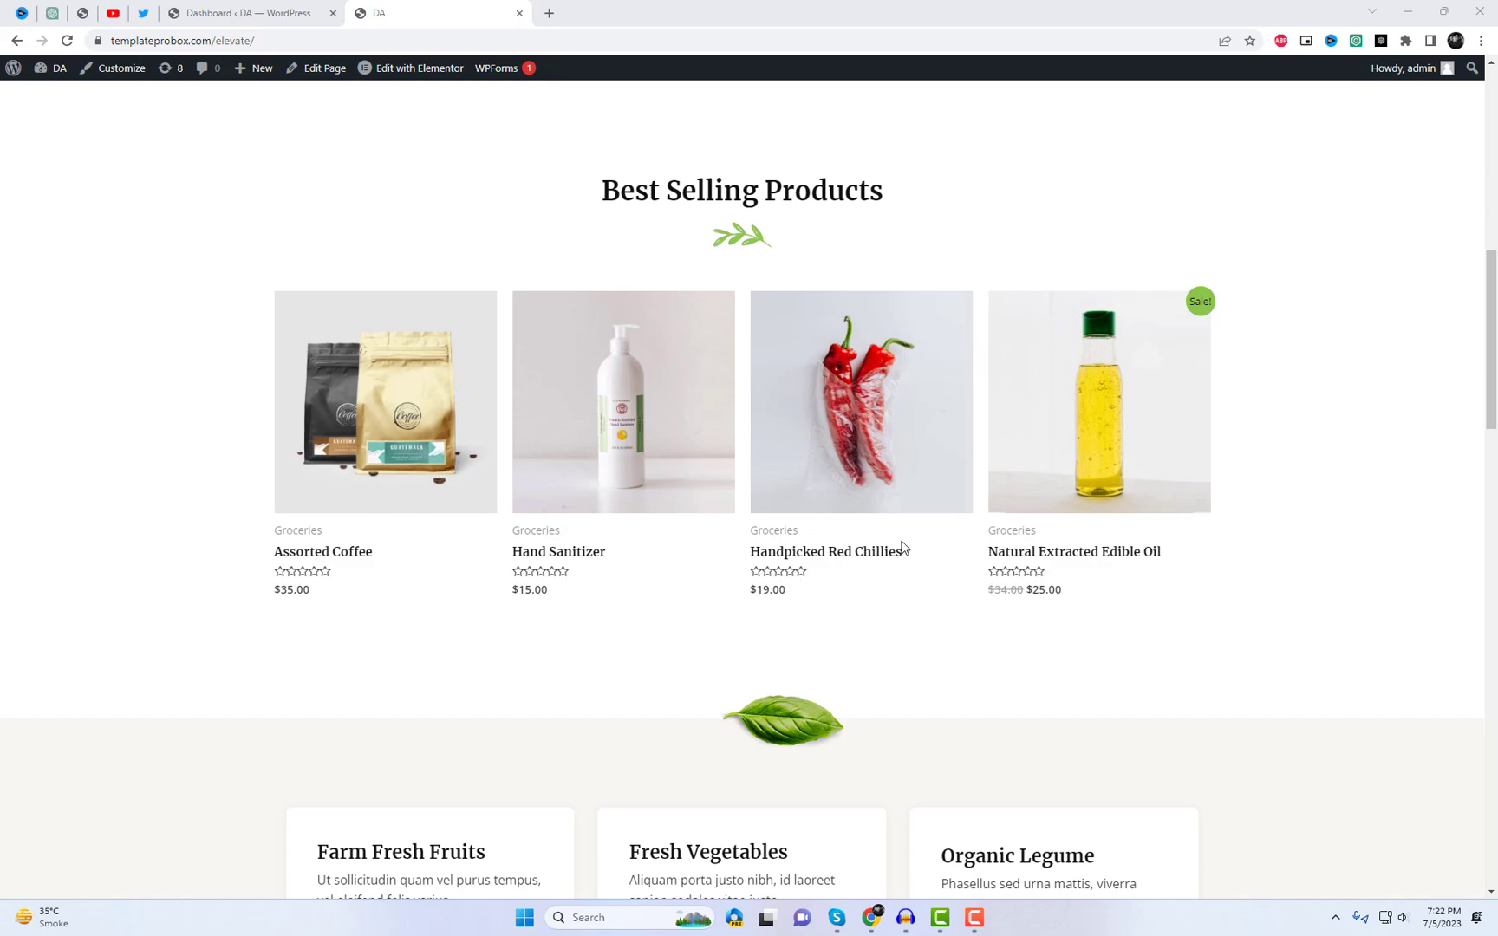
# - Browse the Organic Store storefront and open the Shop page to look over its 12 products
pyautogui.scroll(10, 1456, 609)
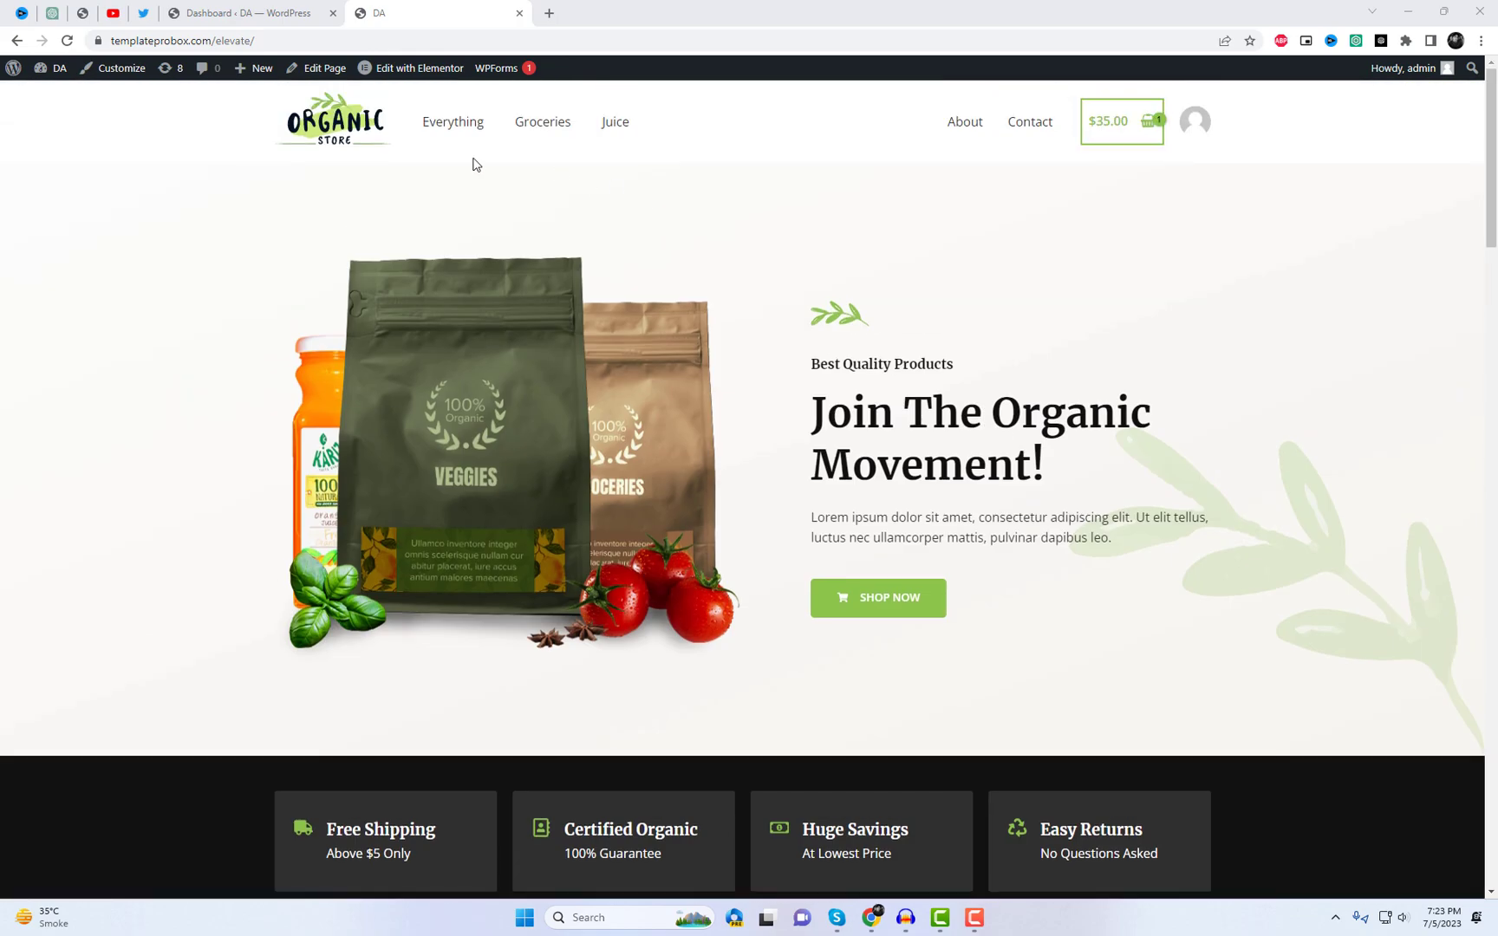
pyautogui.click(460, 126)
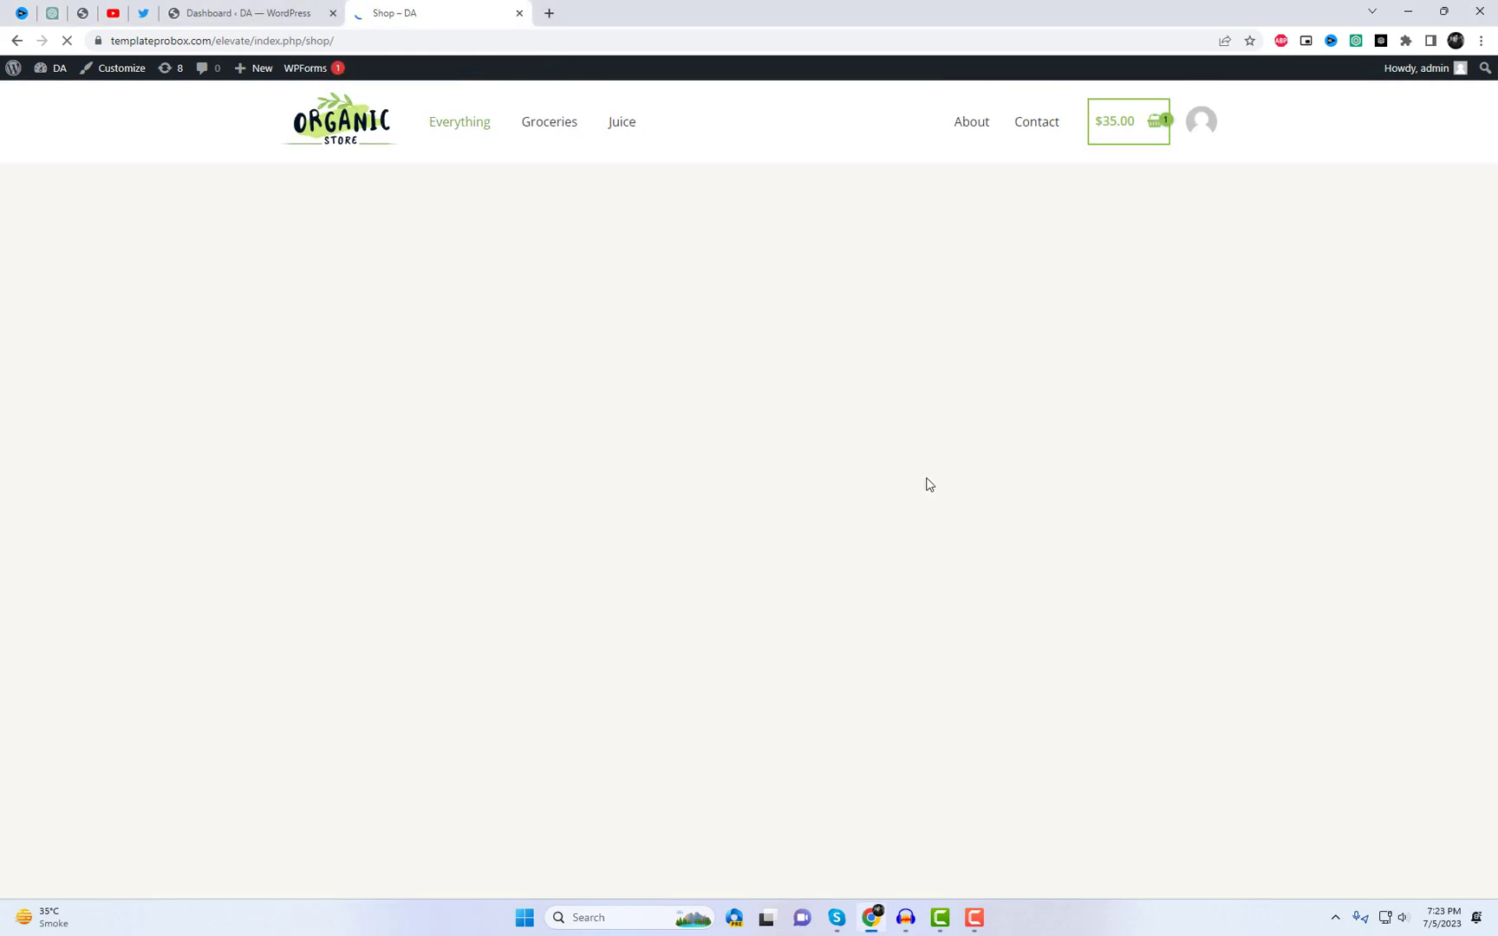
pyautogui.scroll(-4, 971, 488)
pyautogui.scroll(2, 965, 488)
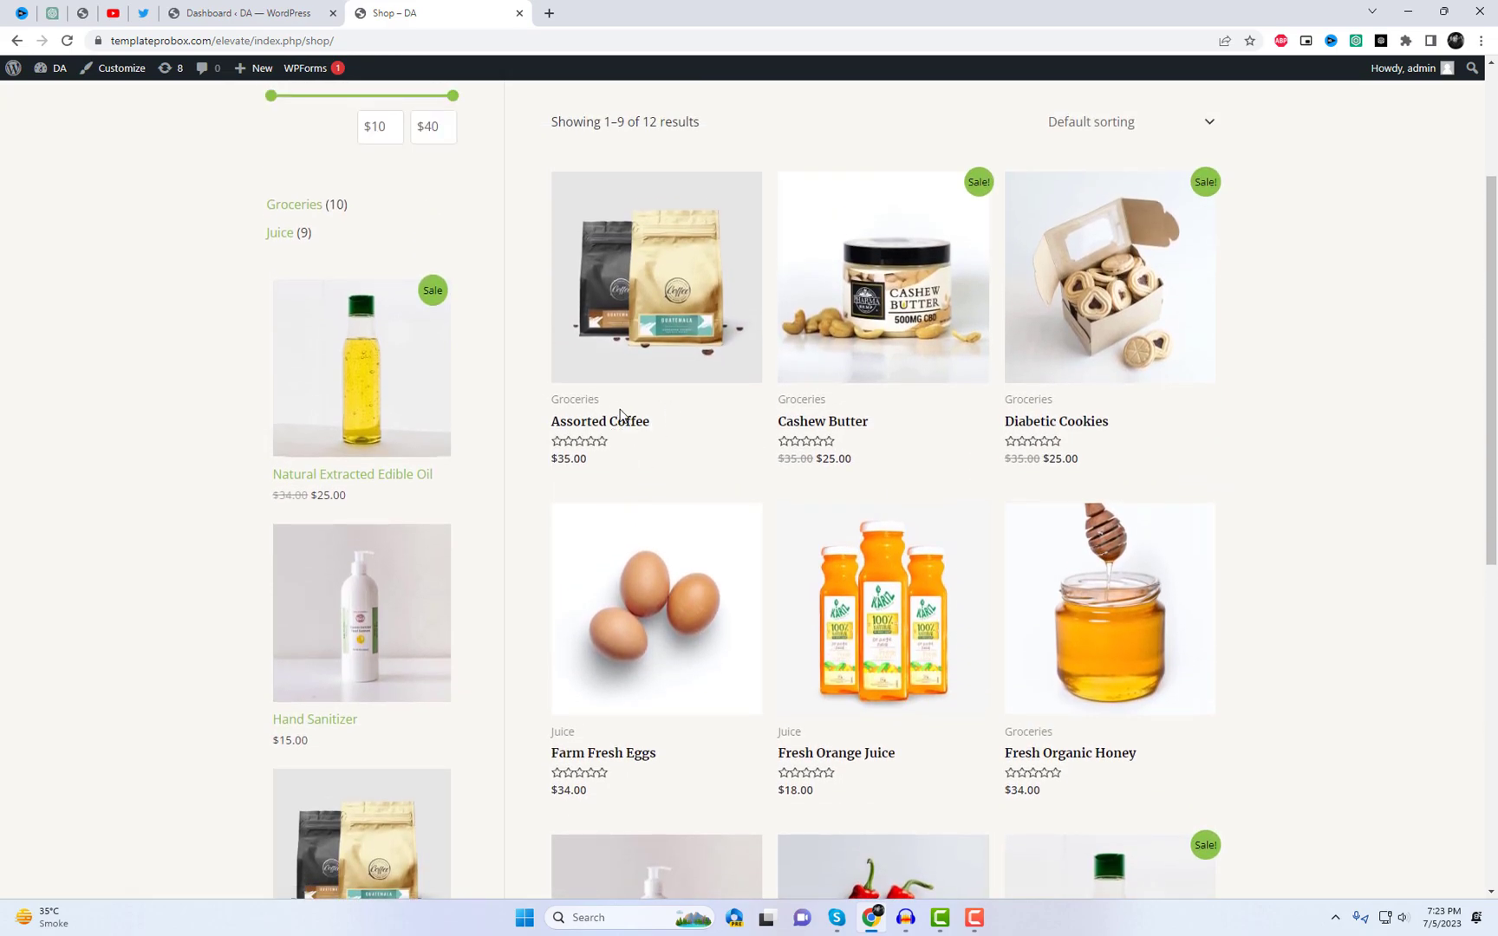
# - From the dashboard's Add New Plugins page, search for 'QuickSwish' and install it
pyautogui.click(248, 12)
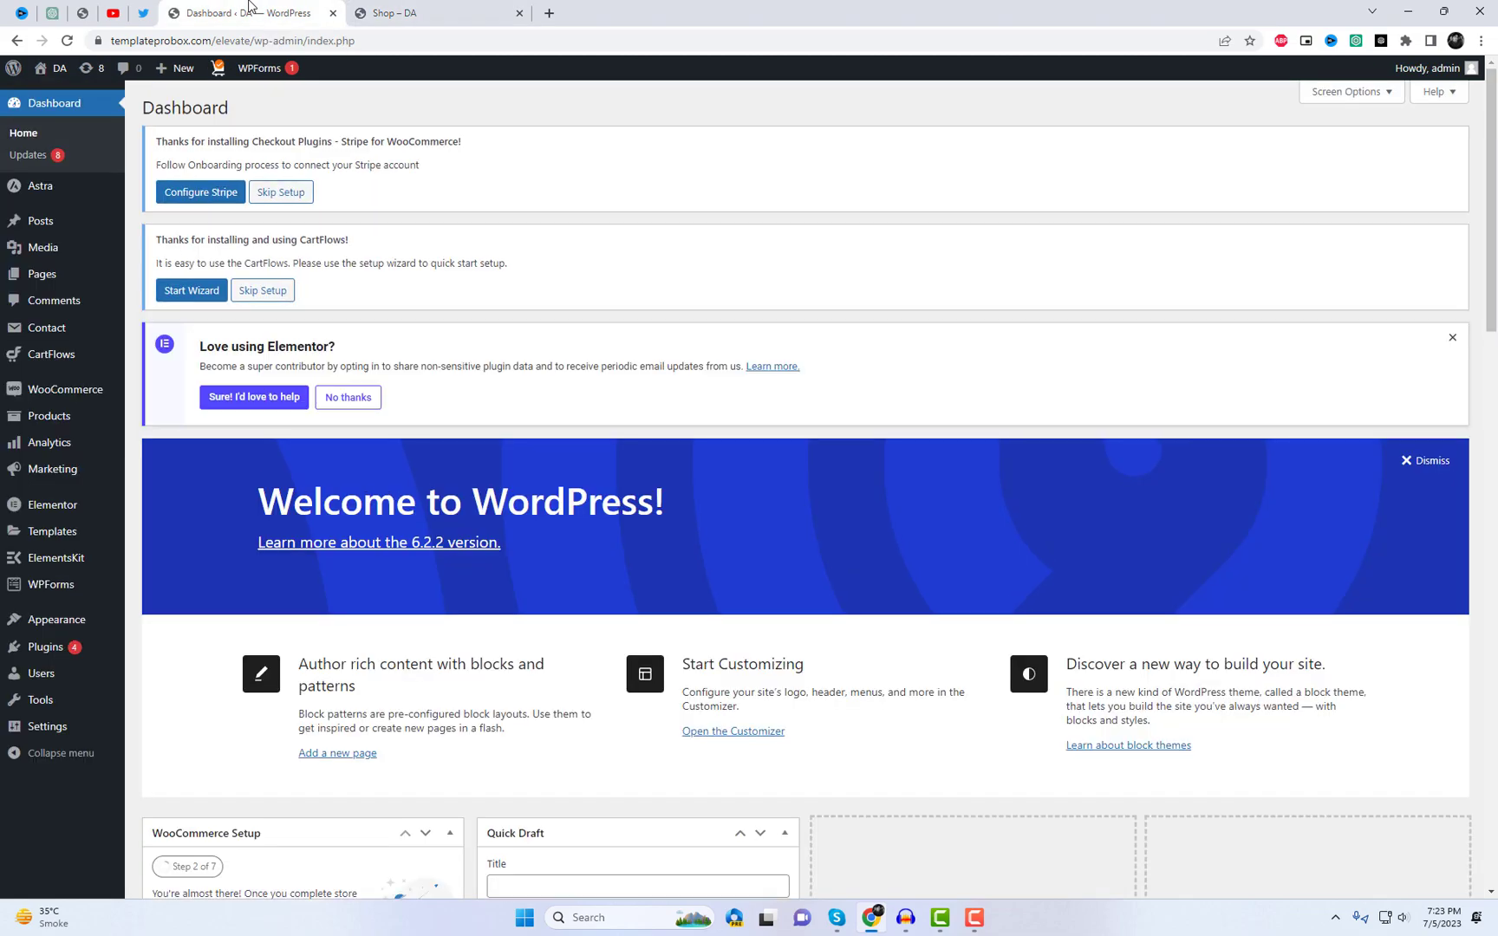
pyautogui.moveTo(52, 646)
pyautogui.click(178, 652)
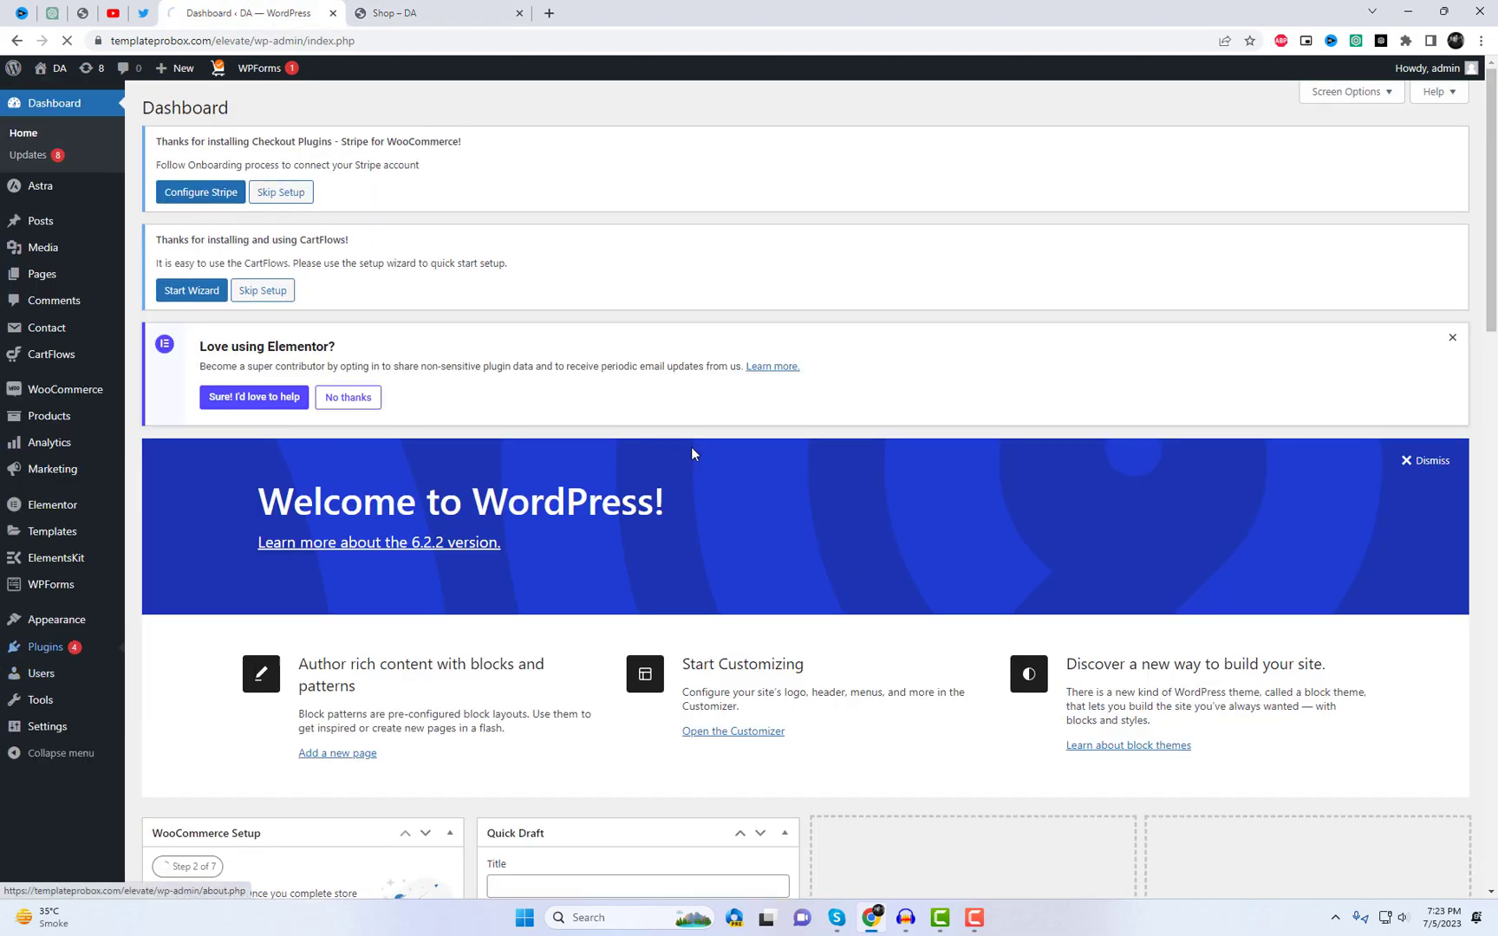
pyautogui.click(239, 110)
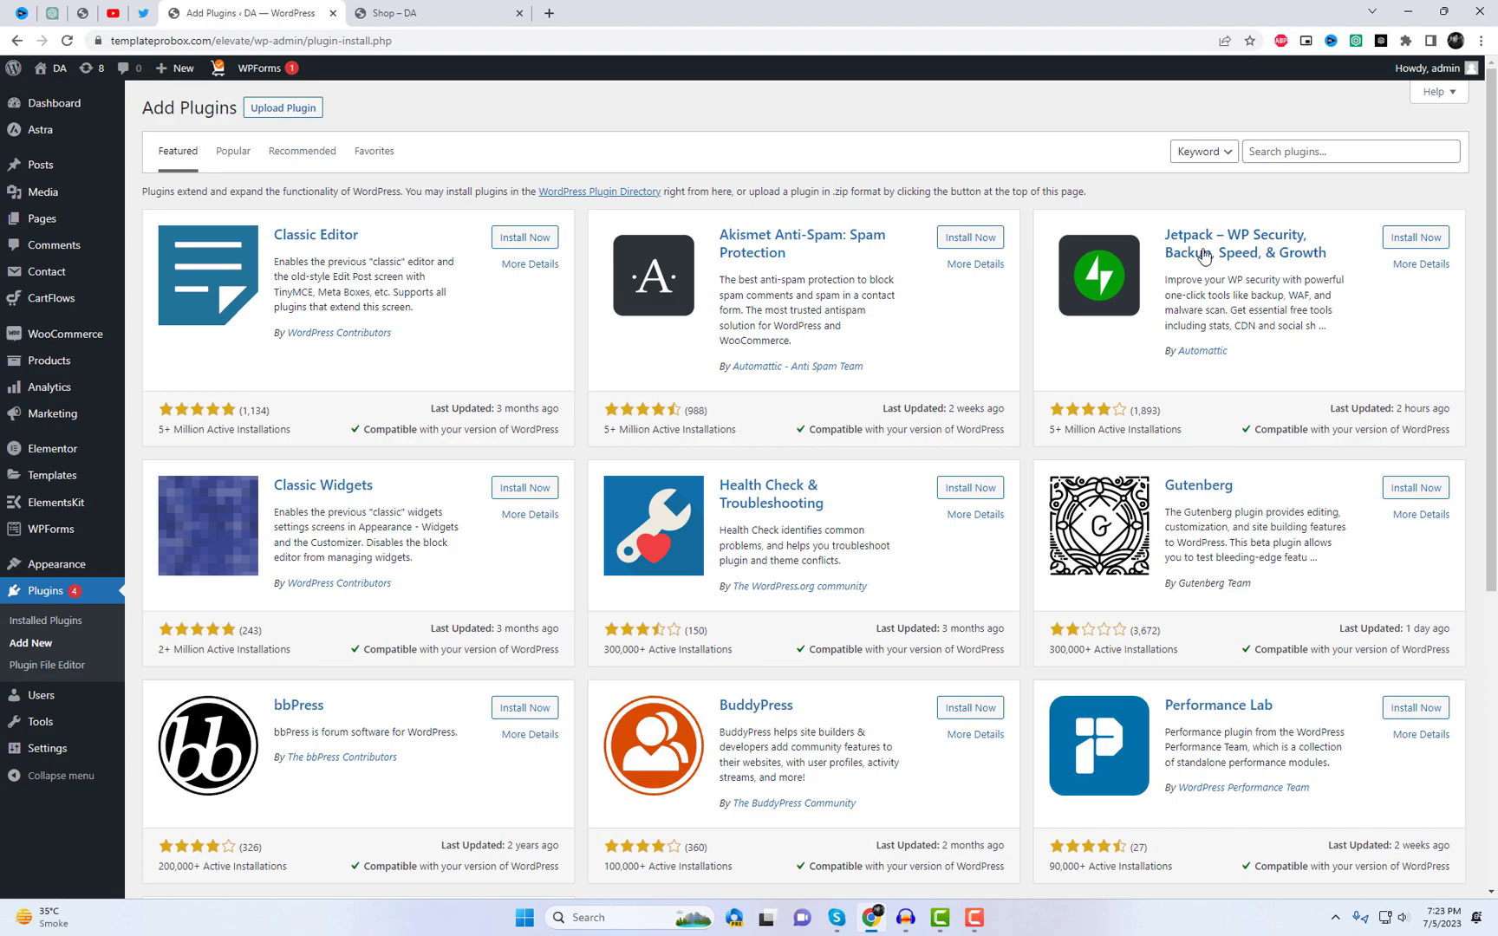
pyautogui.click(1292, 151)
pyautogui.write('QuickSwish')
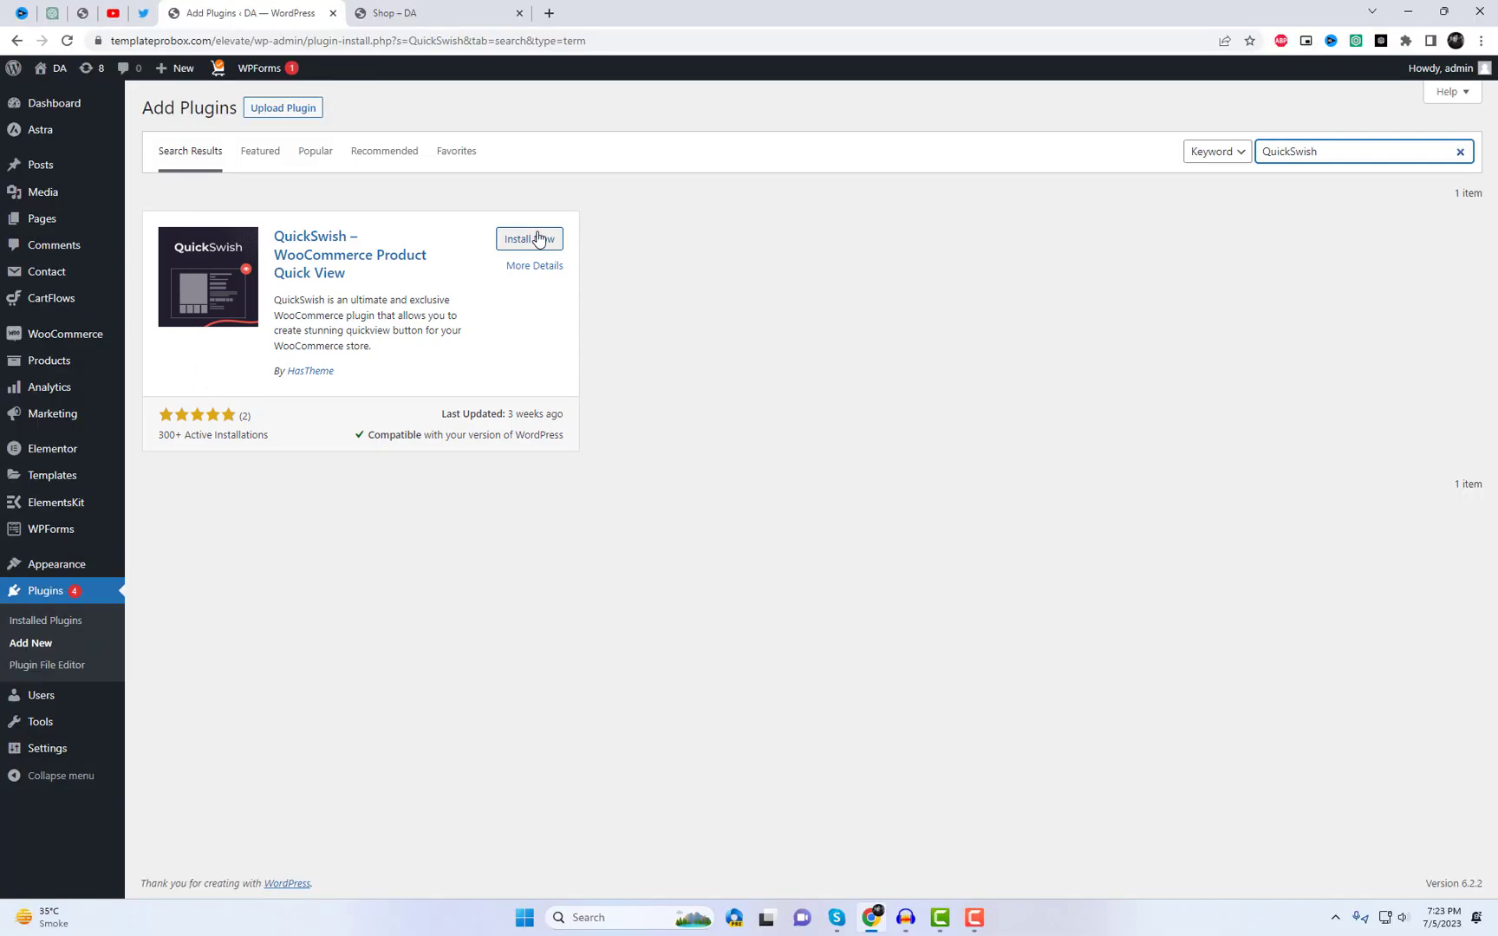
pyautogui.click(537, 238)
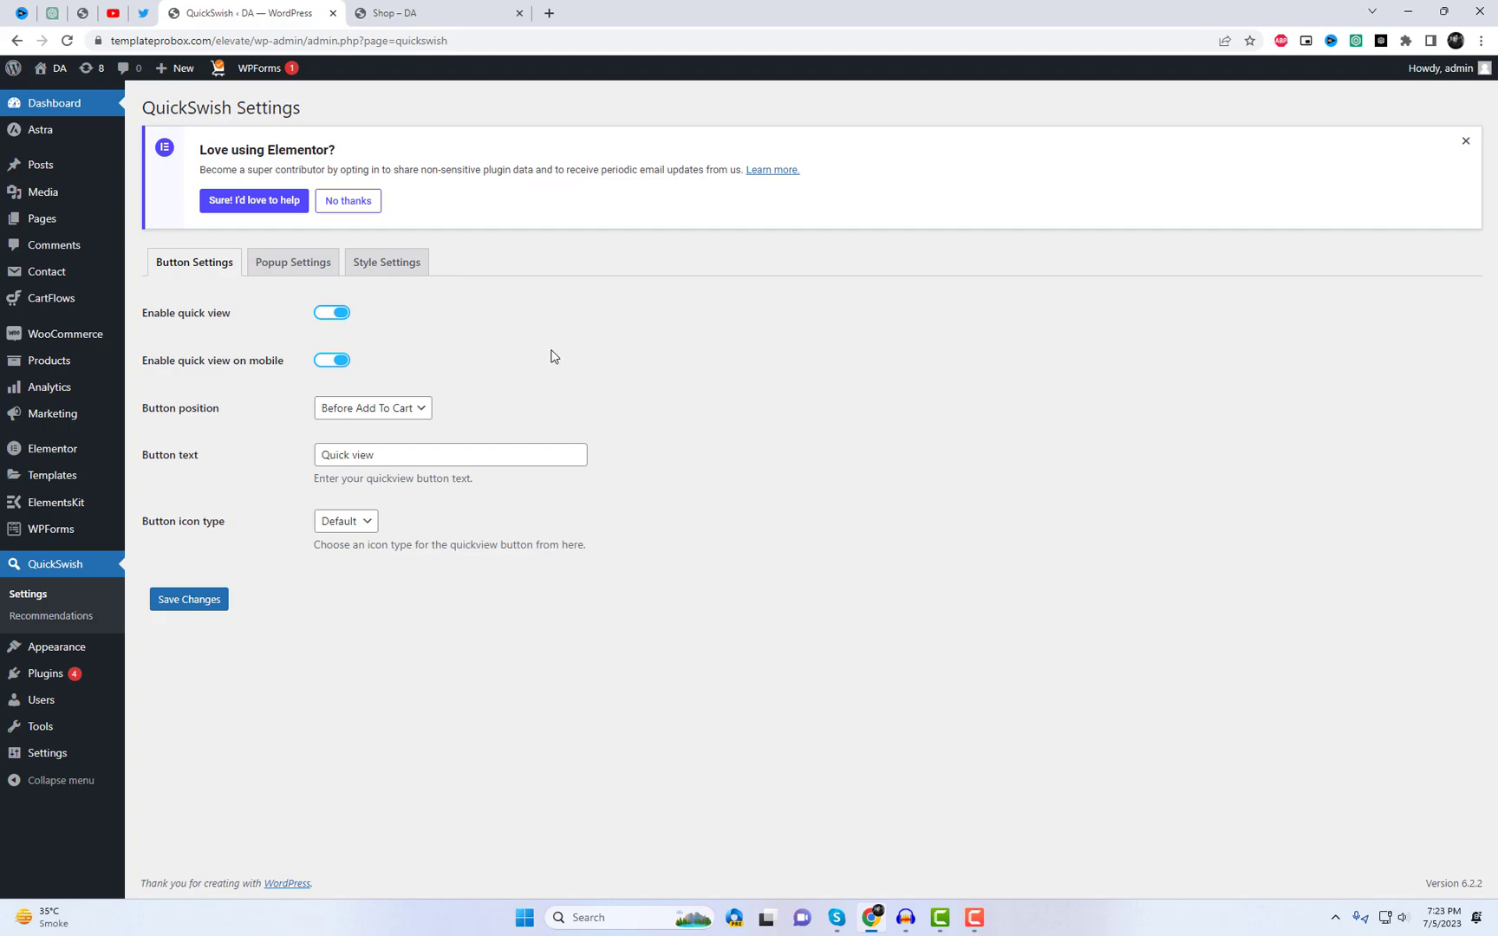
# - Keep quick view enabled but turn it off on mobile
pyautogui.click(337, 314)
pyautogui.click(338, 315)
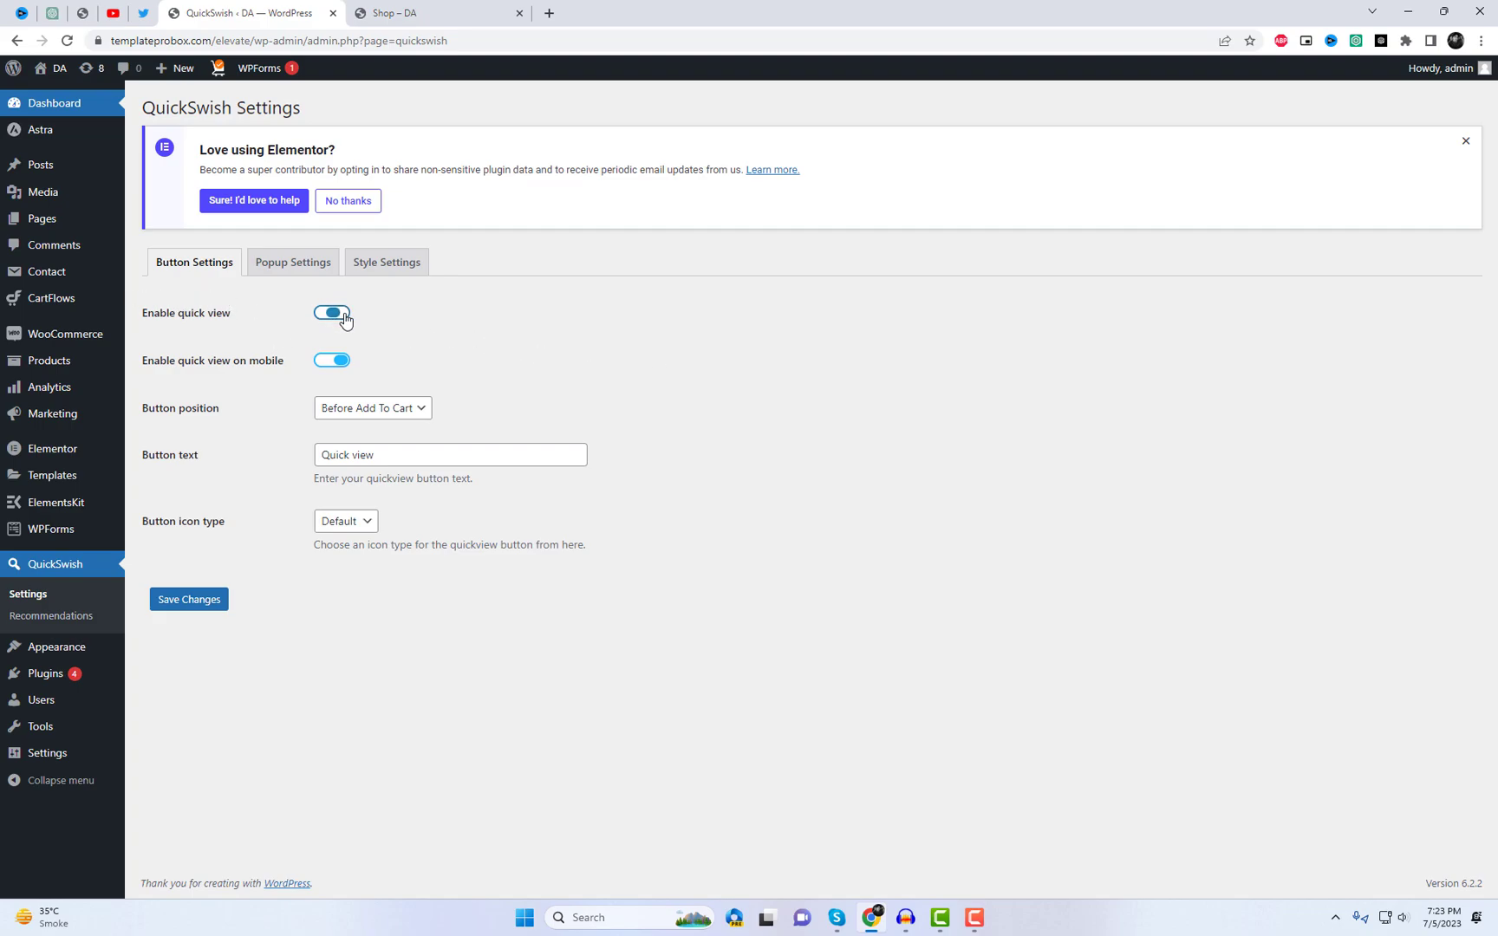
pyautogui.click(330, 368)
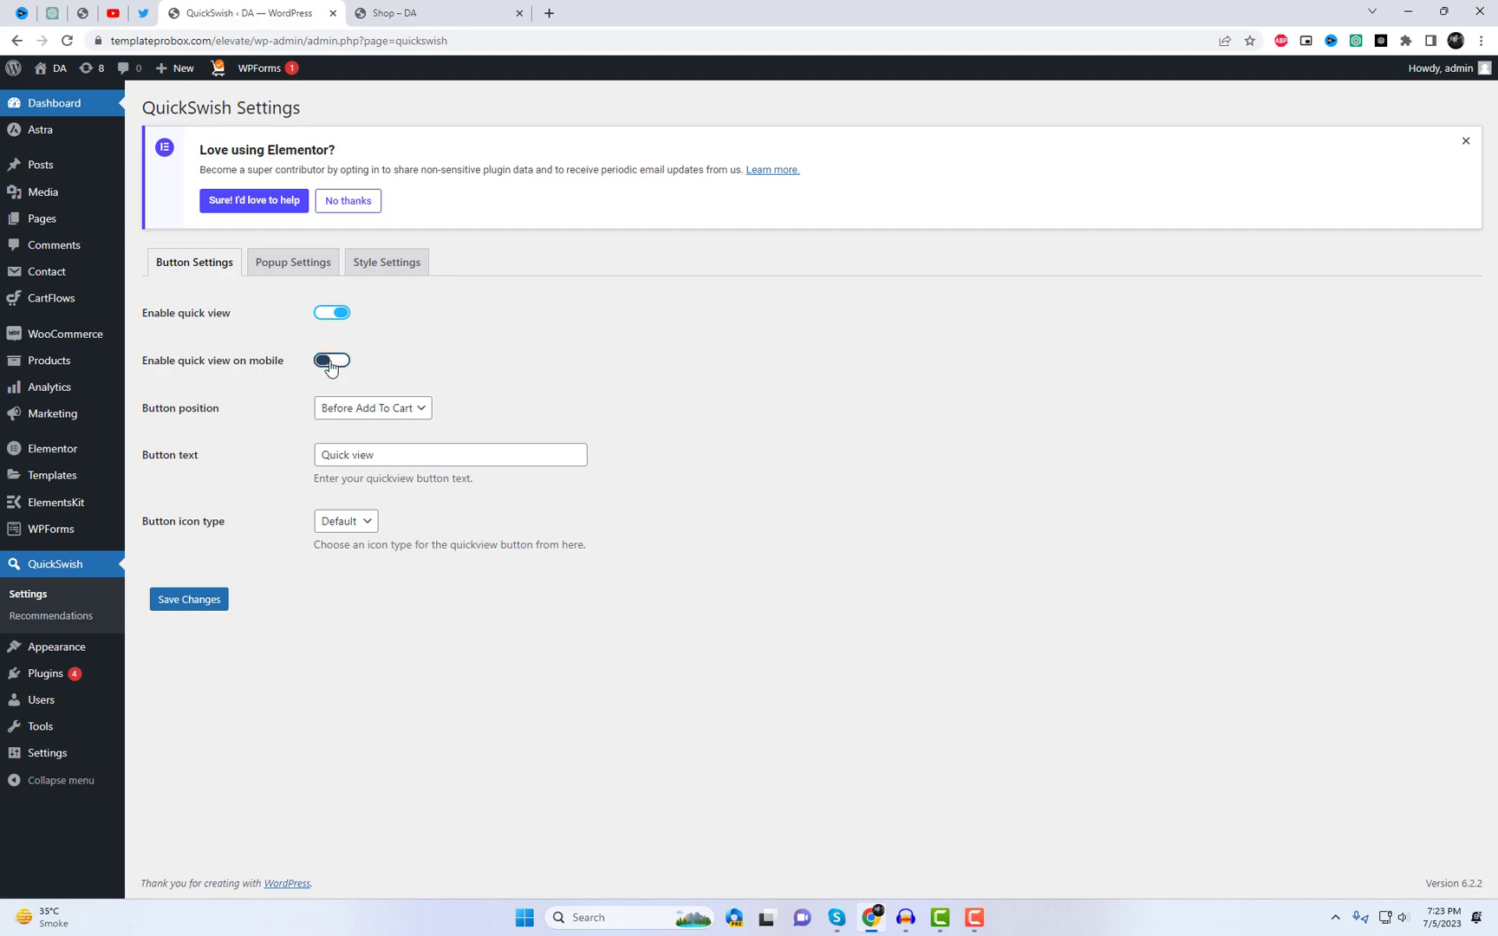
# - Set the button position to After Add To Cart, after trying the image and shortcode options
pyautogui.click(370, 415)
pyautogui.click(365, 444)
pyautogui.click(371, 409)
pyautogui.click(371, 462)
pyautogui.click(378, 412)
pyautogui.click(371, 476)
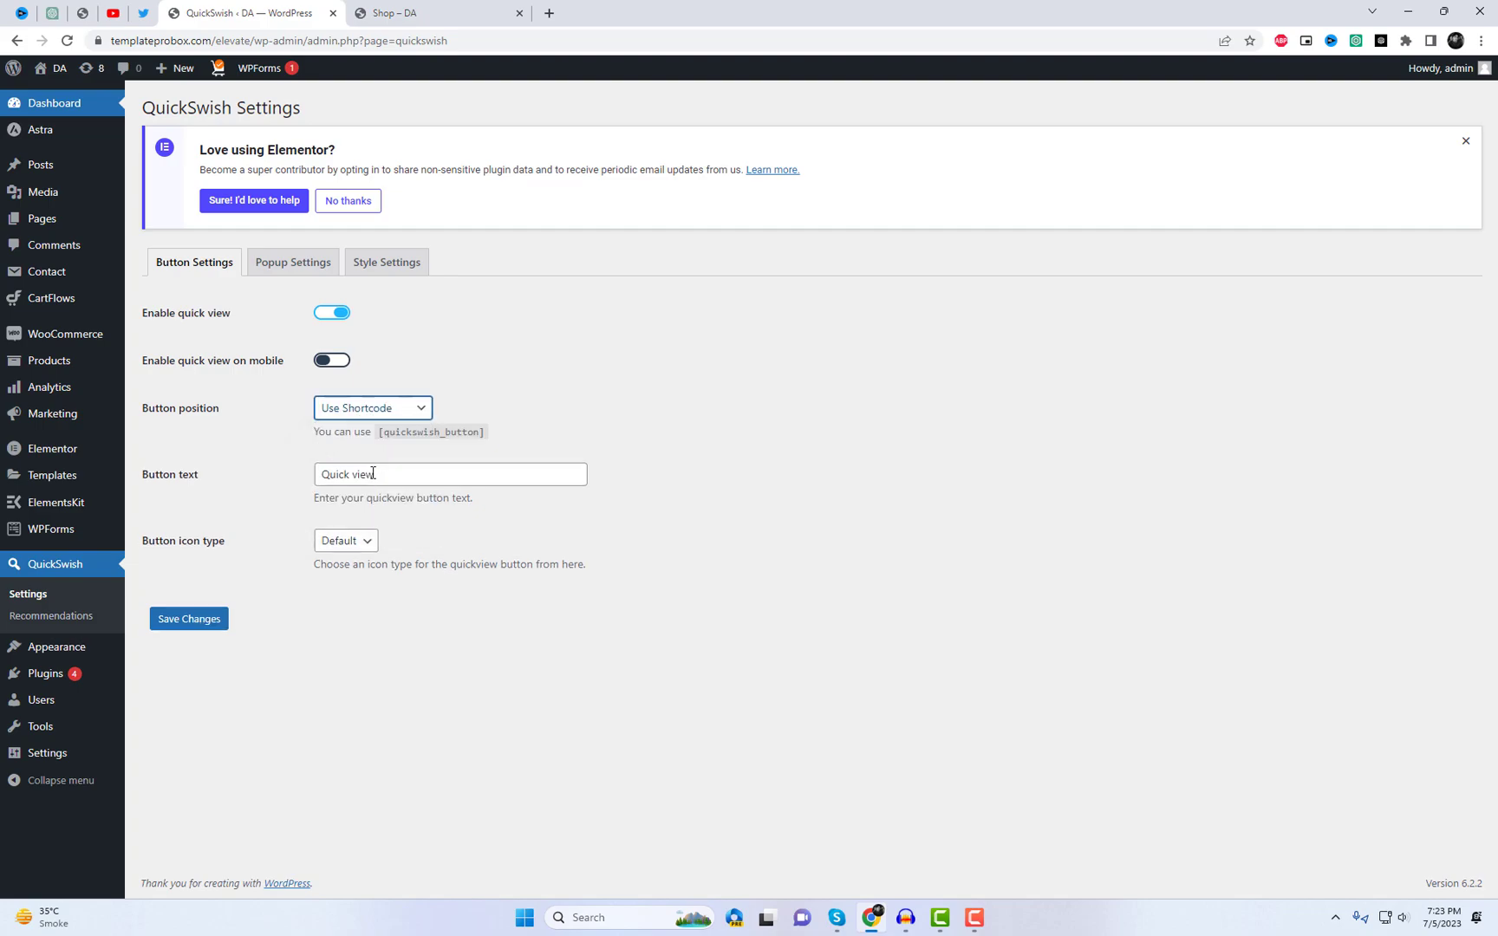
pyautogui.moveTo(379, 432); pyautogui.dragTo(502, 436)
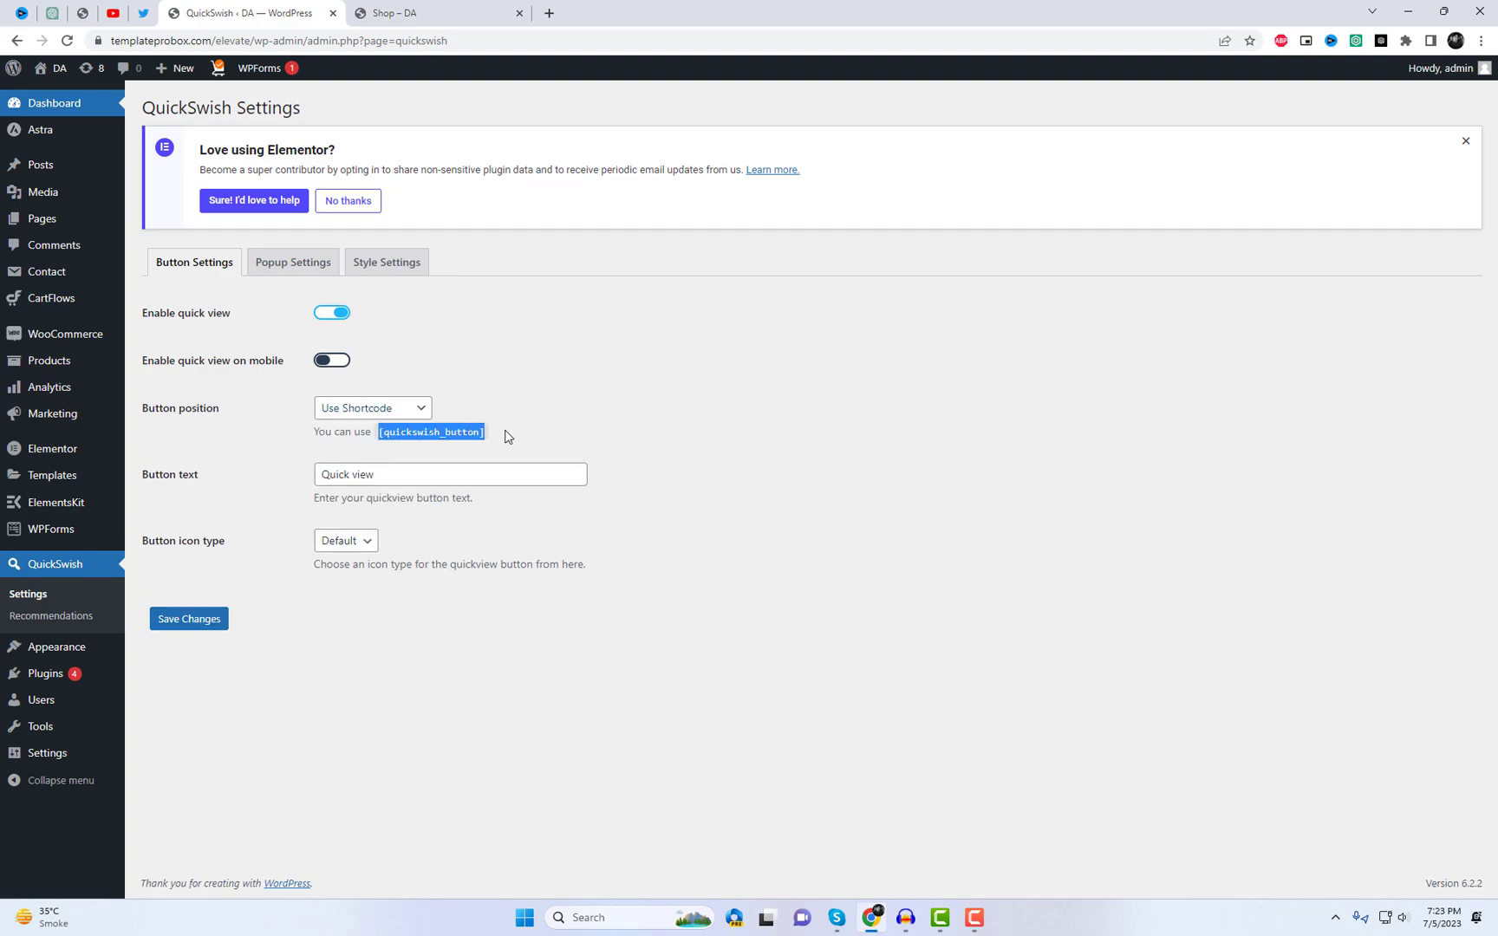
pyautogui.click(402, 414)
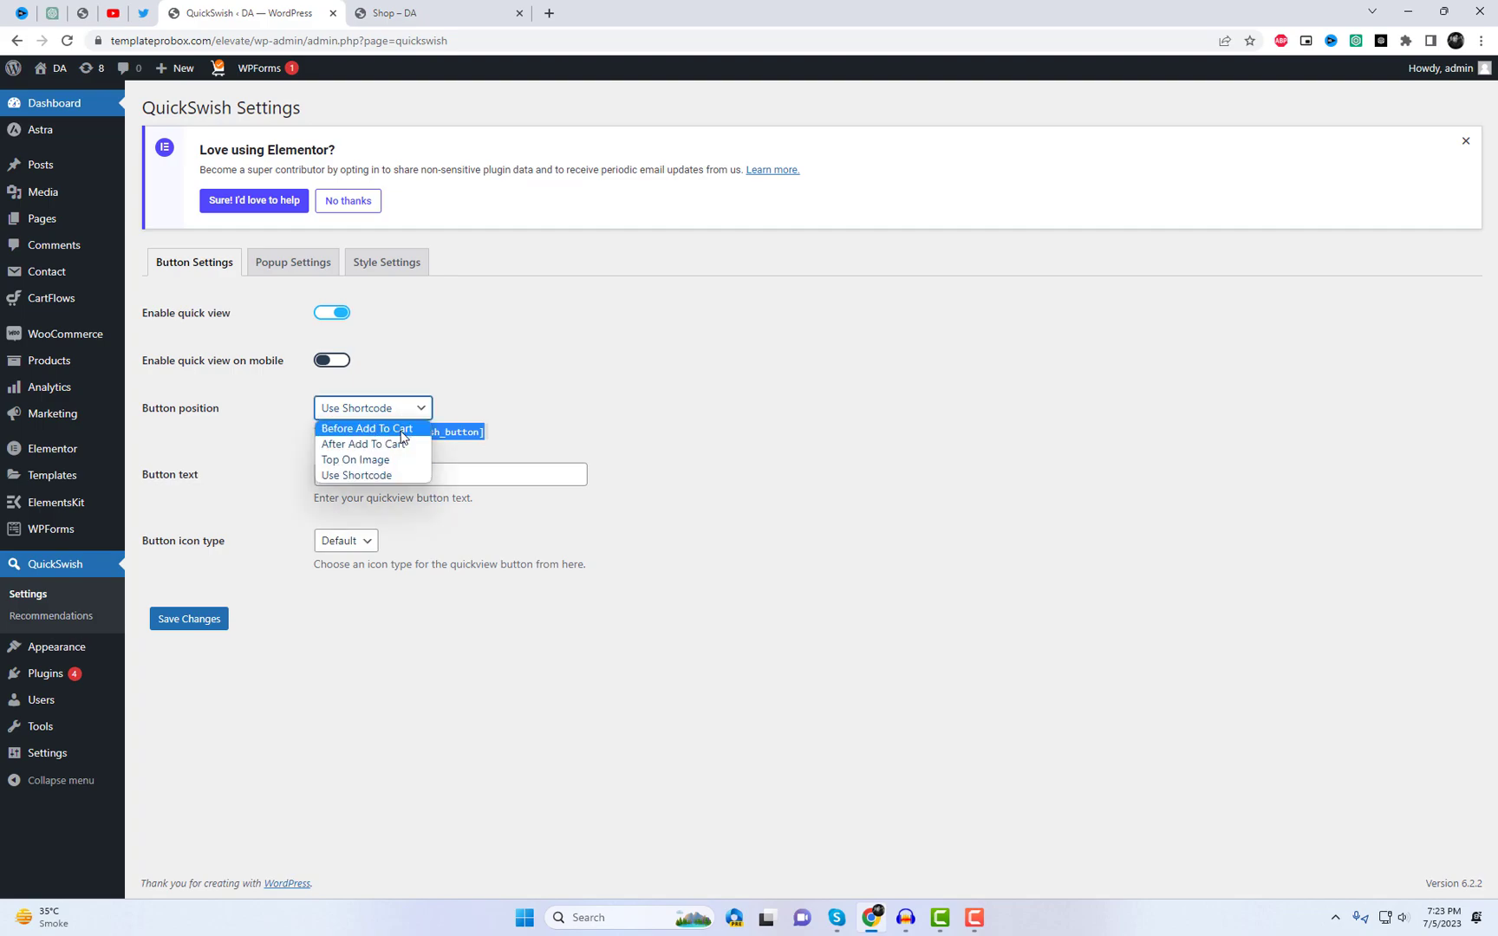
pyautogui.click(397, 442)
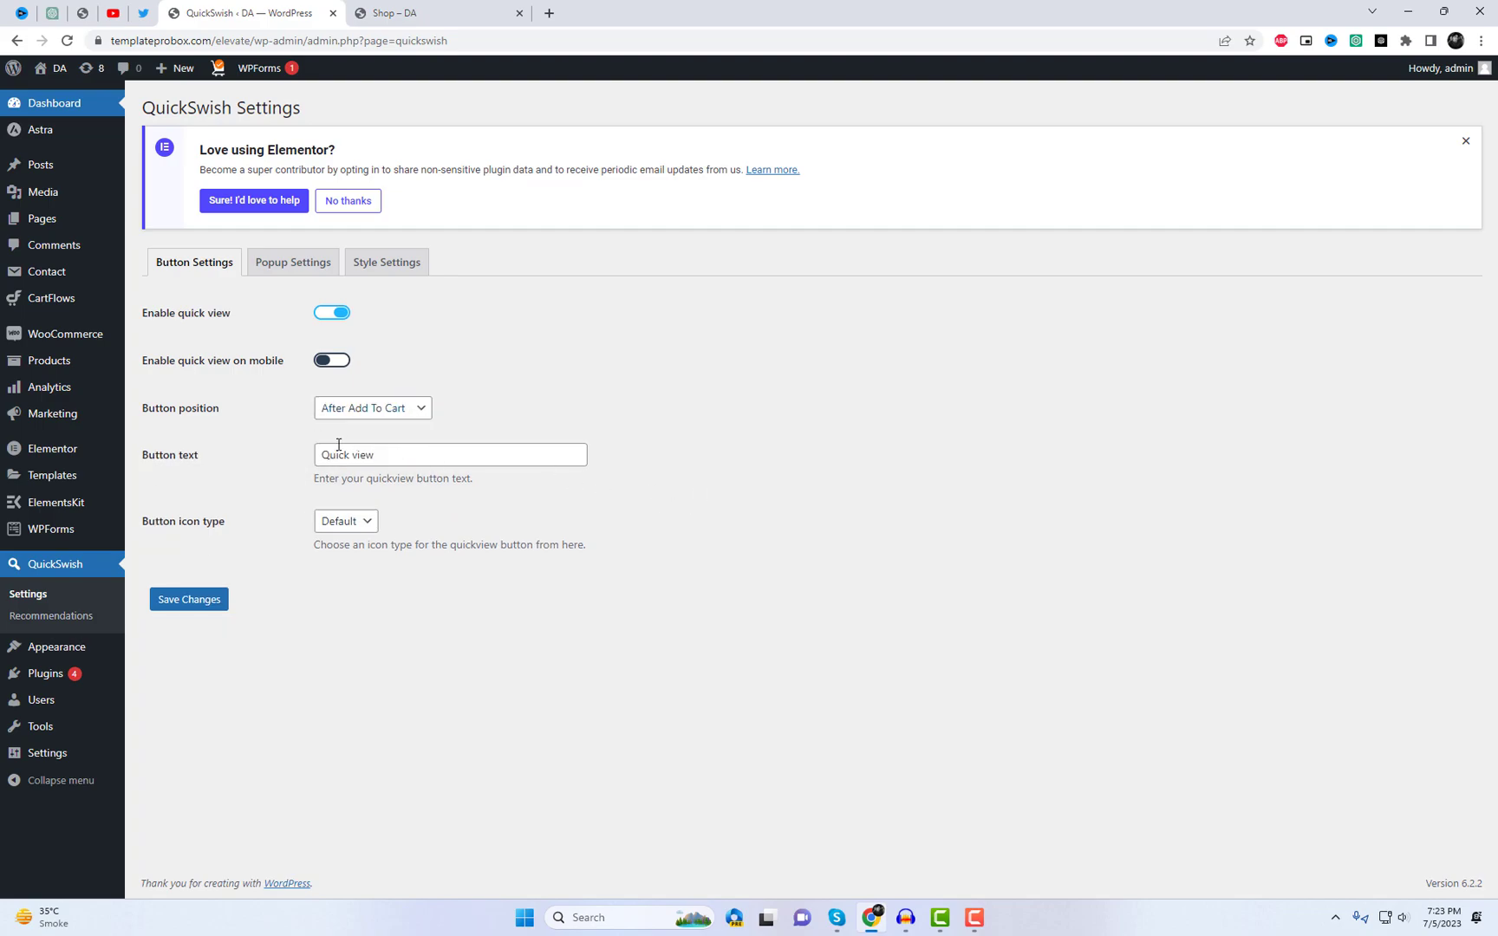
# - Change the button text to 'Quick view now' with icon type None
pyautogui.click(401, 458)
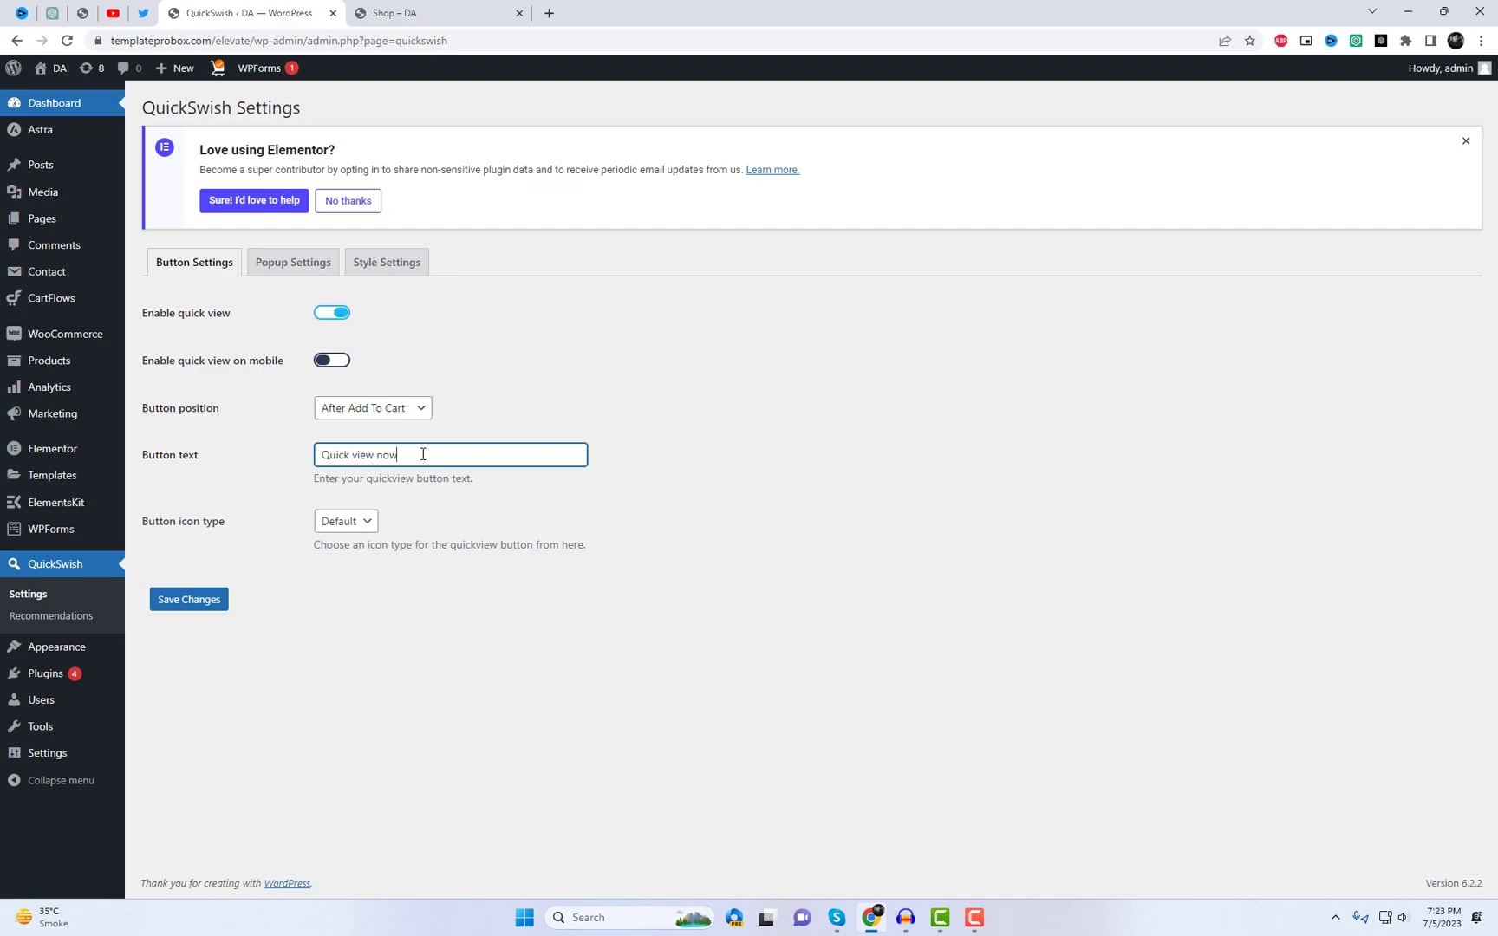
pyautogui.click(363, 524)
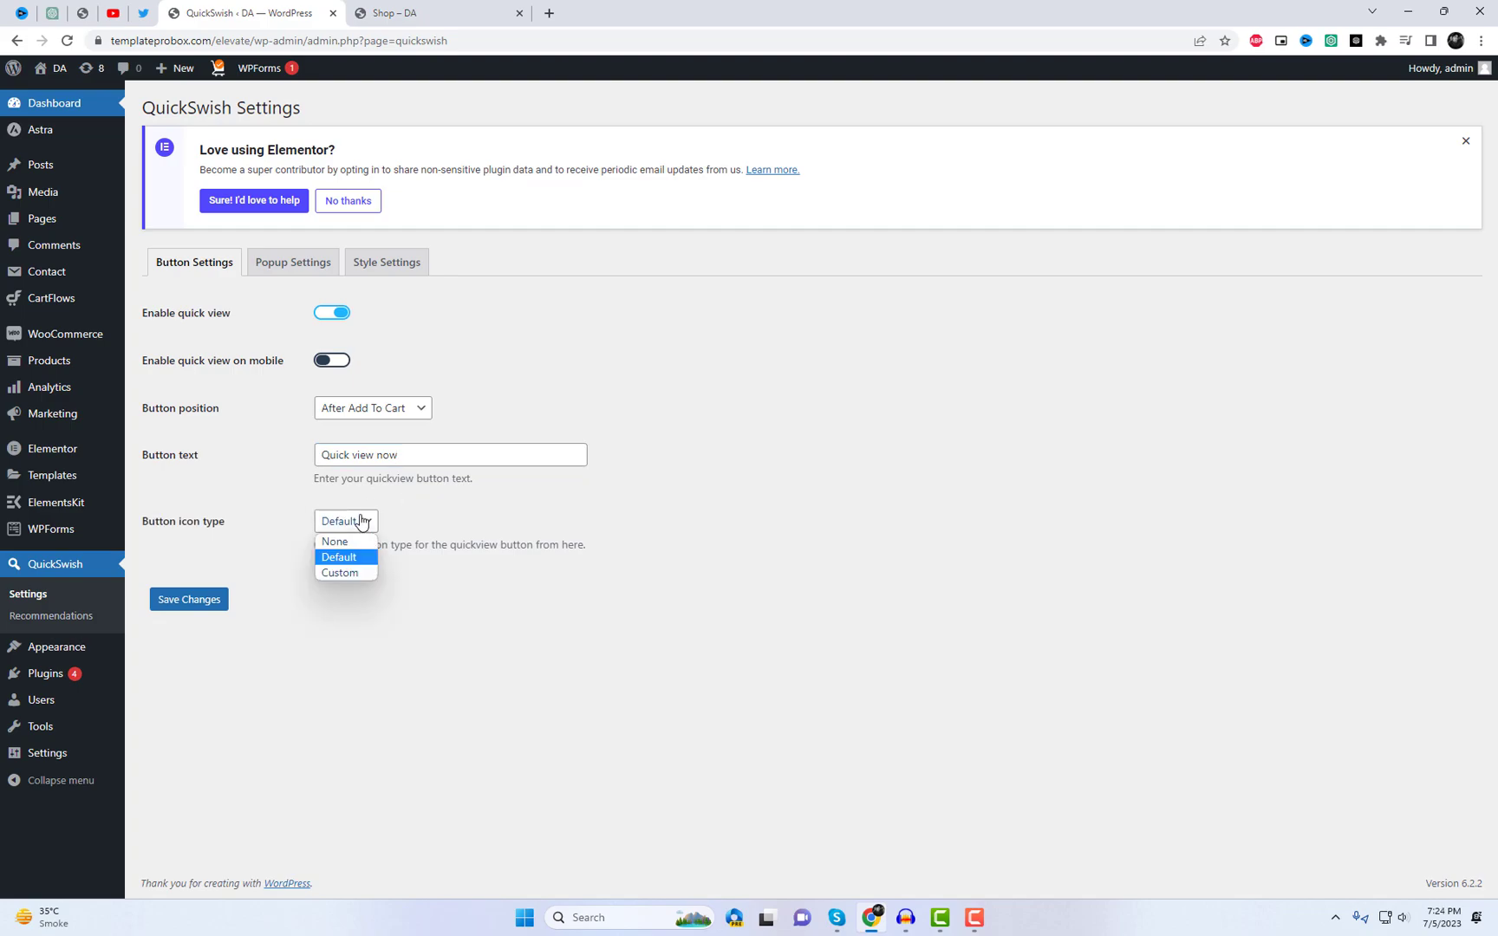
pyautogui.click(351, 569)
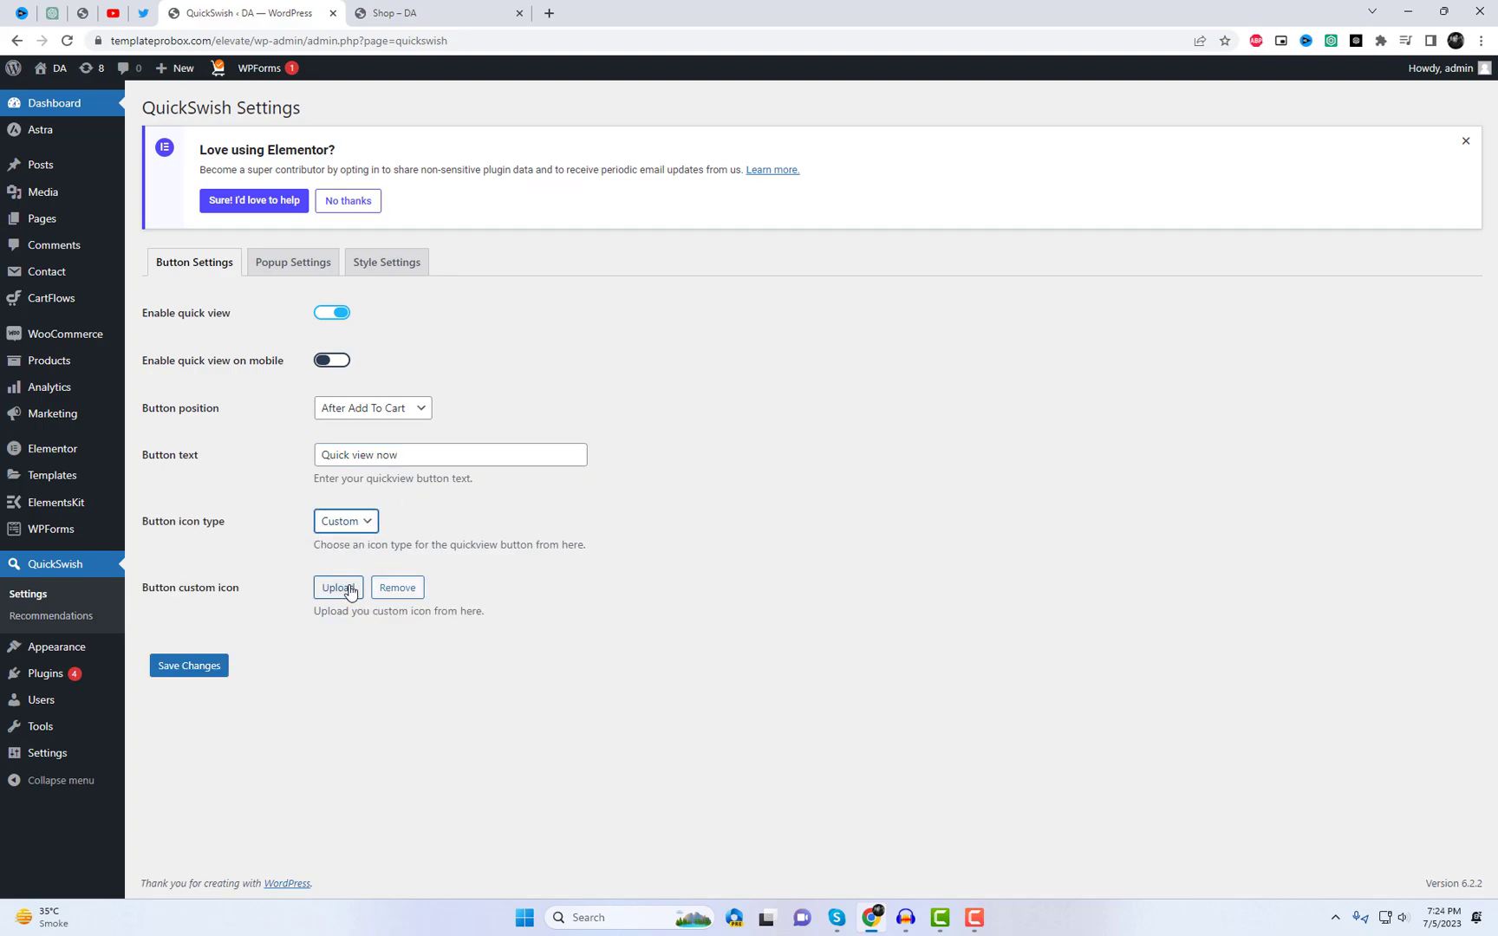
pyautogui.click(353, 529)
pyautogui.click(338, 540)
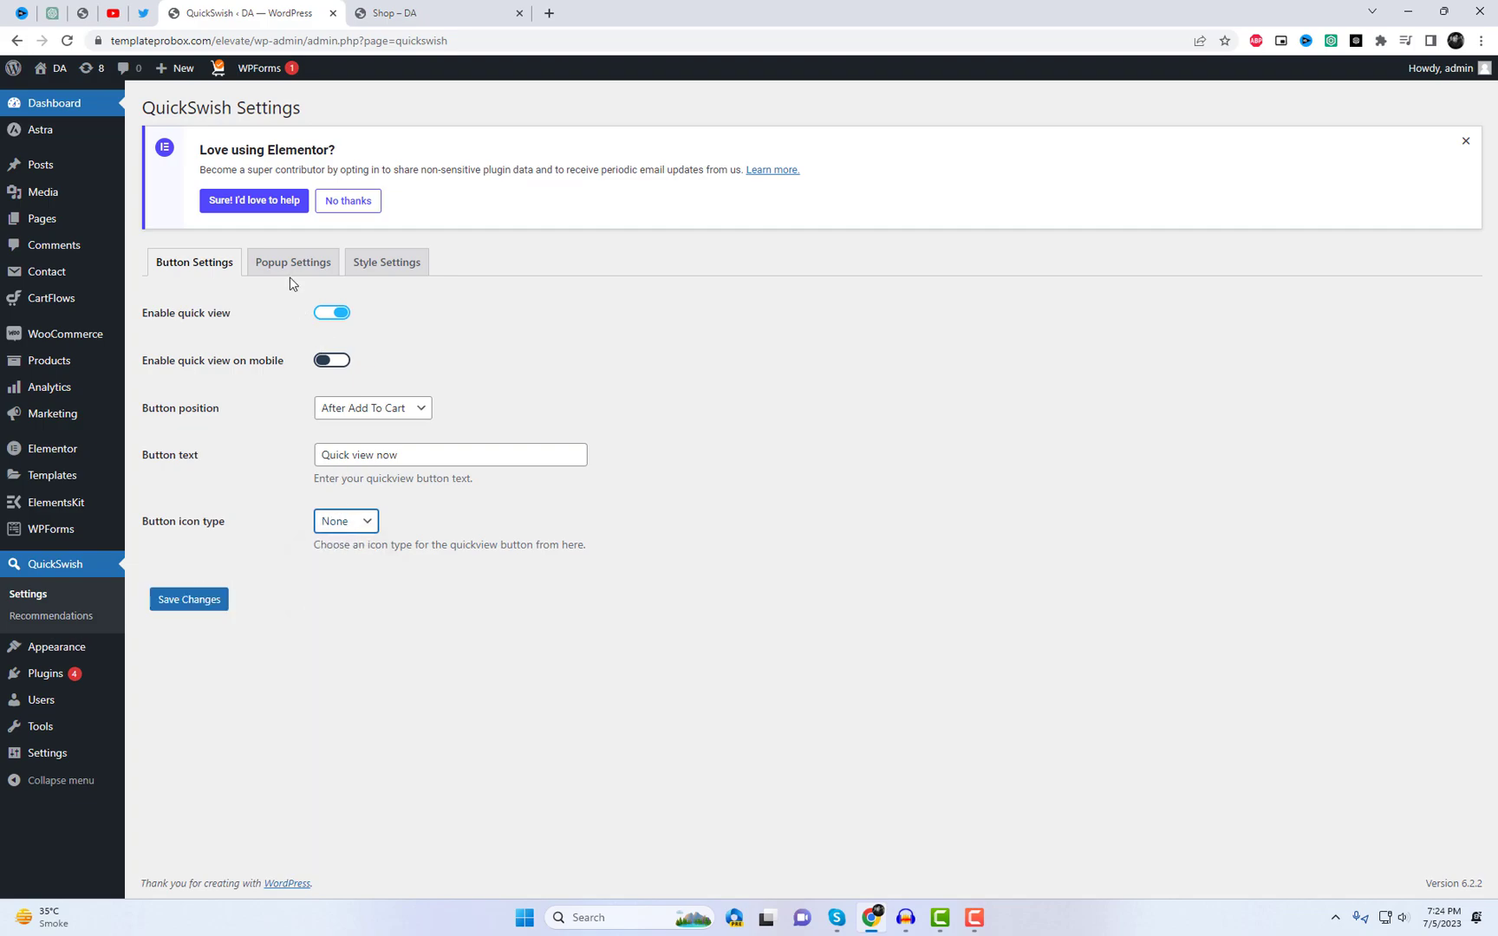
pyautogui.click(293, 262)
pyautogui.click(350, 313)
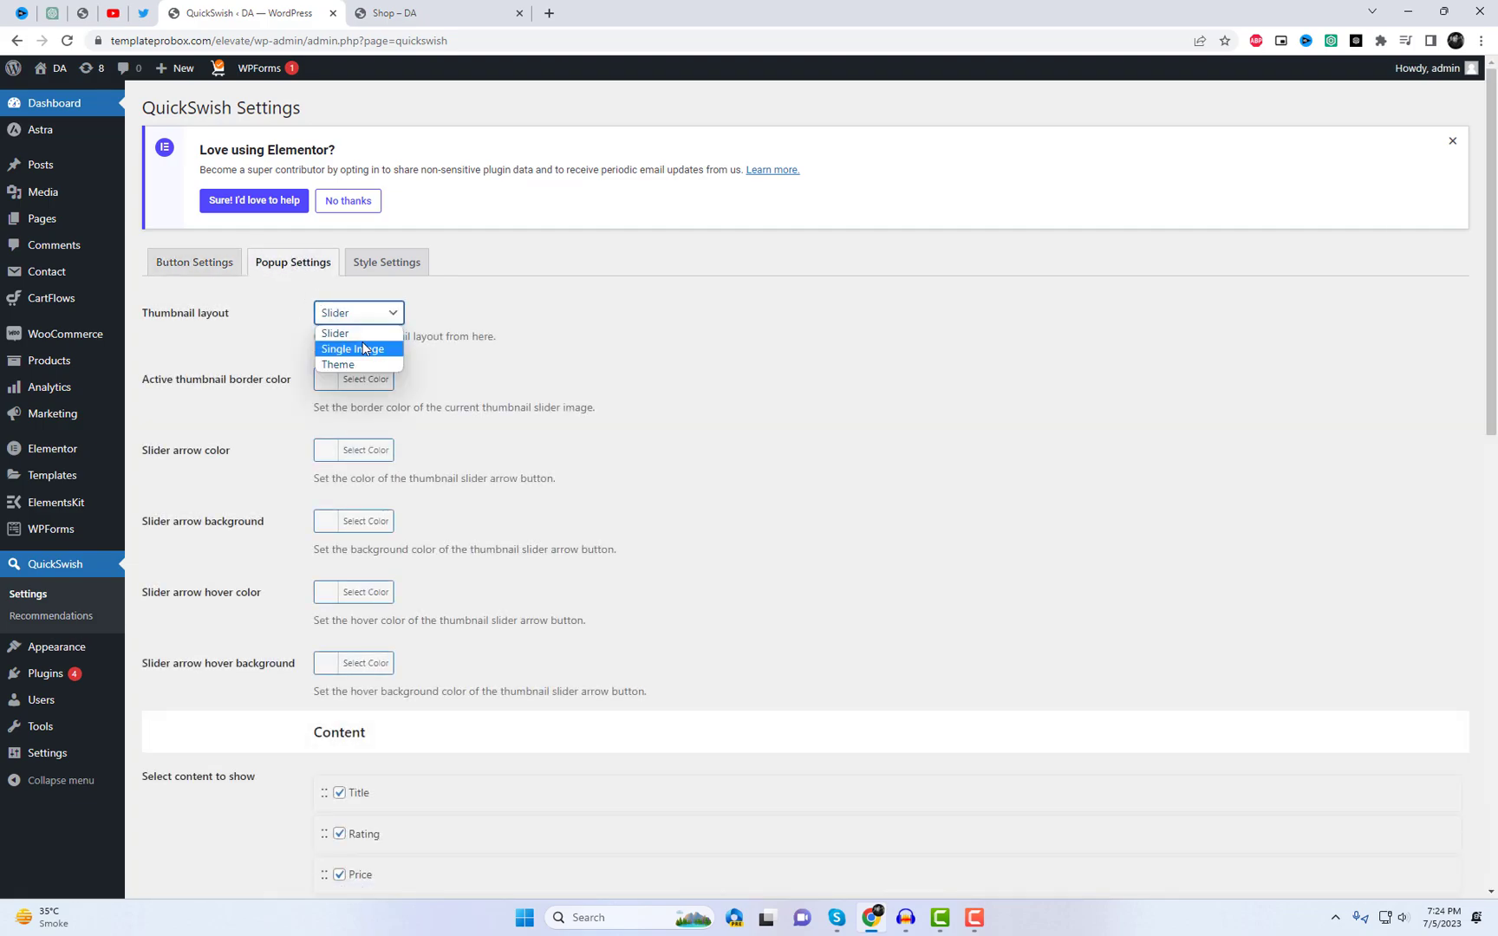
# - Set the popup thumbnail layout to Single Image
pyautogui.click(363, 349)
pyautogui.click(360, 319)
pyautogui.click(554, 323)
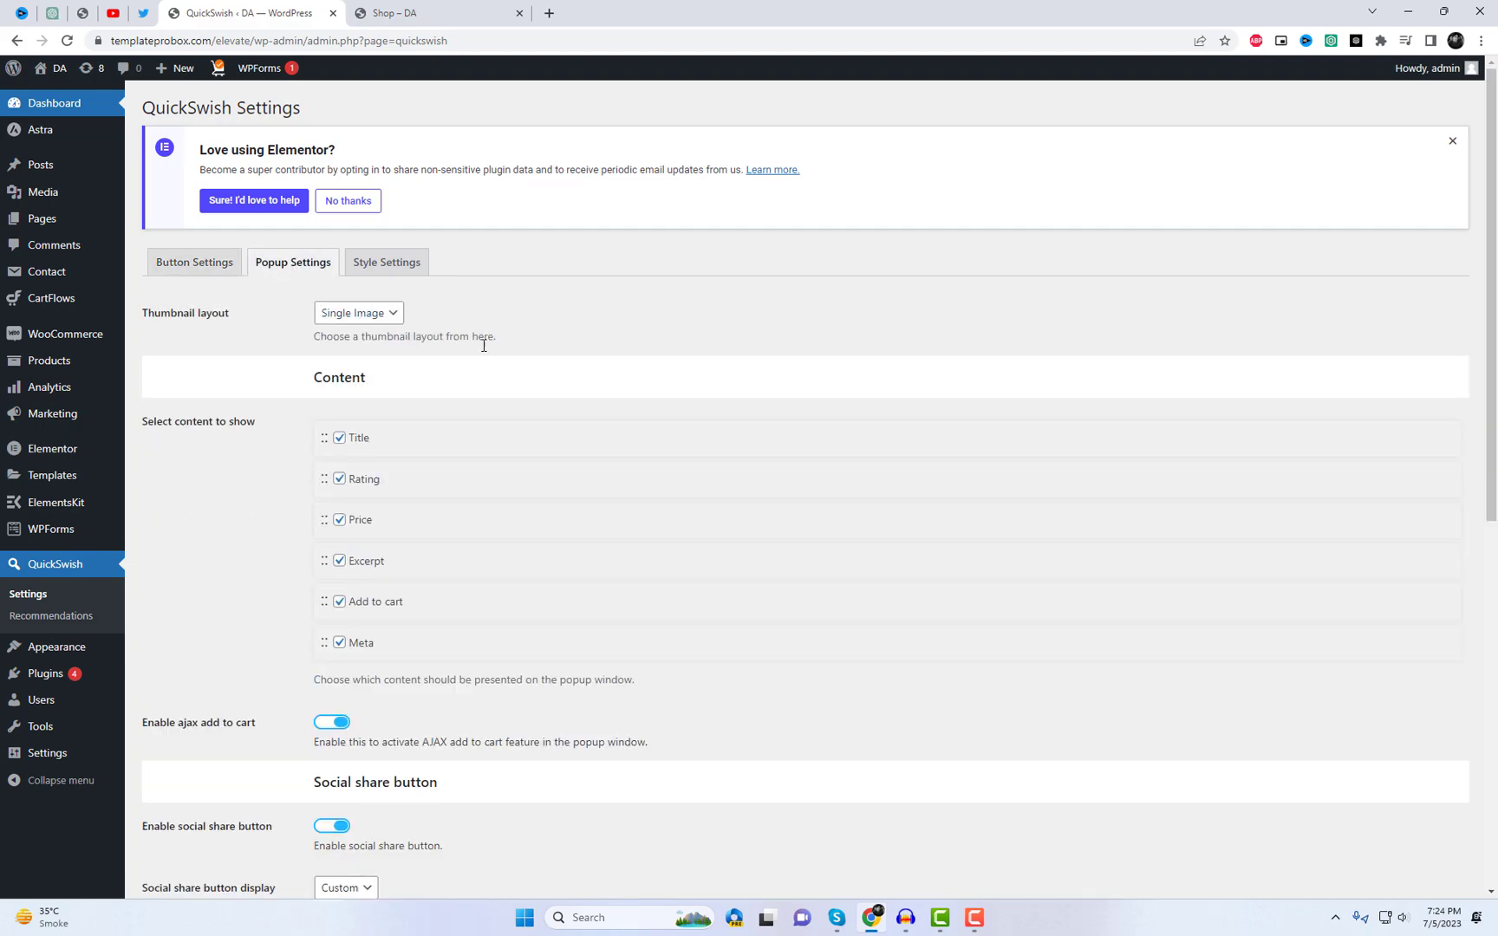
pyautogui.scroll(-1, 464, 656)
pyautogui.scroll(-1, 465, 656)
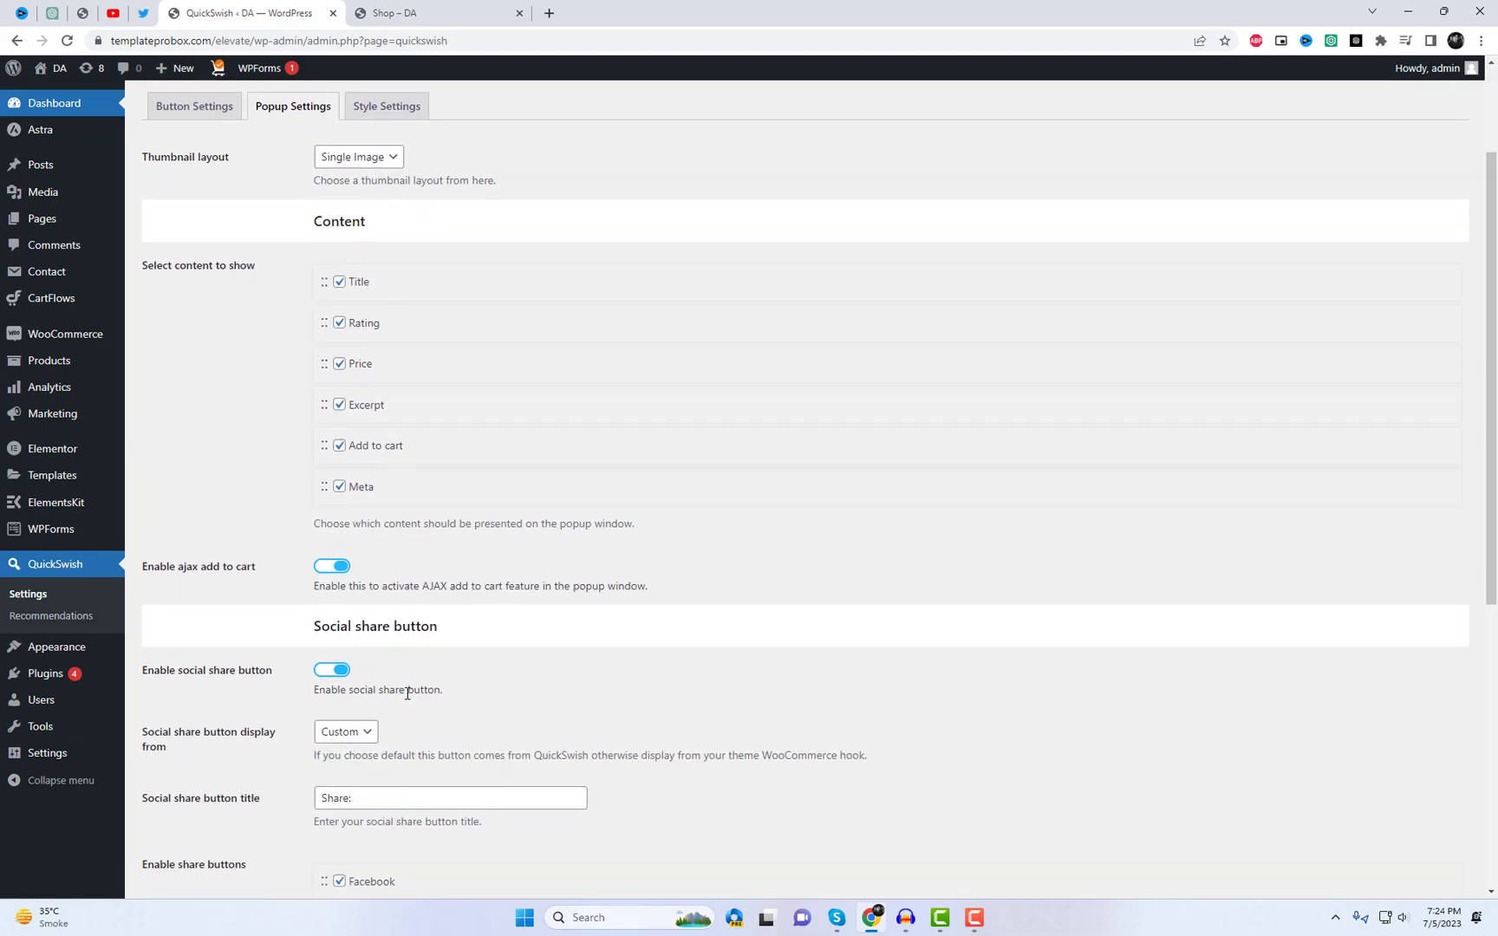
pyautogui.scroll(-3, 406, 694)
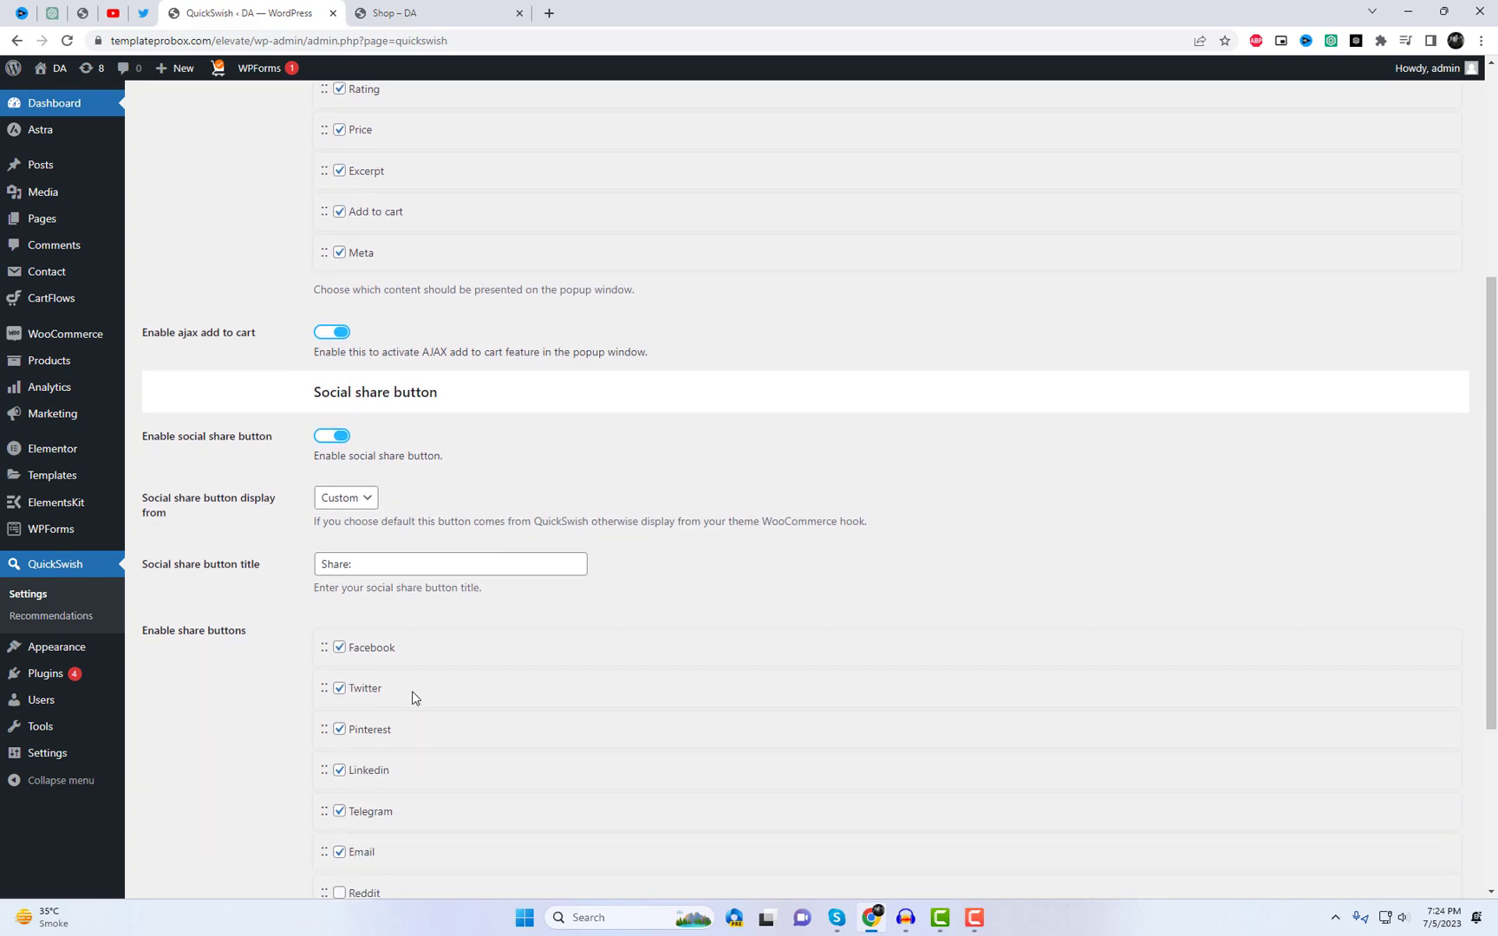
pyautogui.scroll(-3, 411, 690)
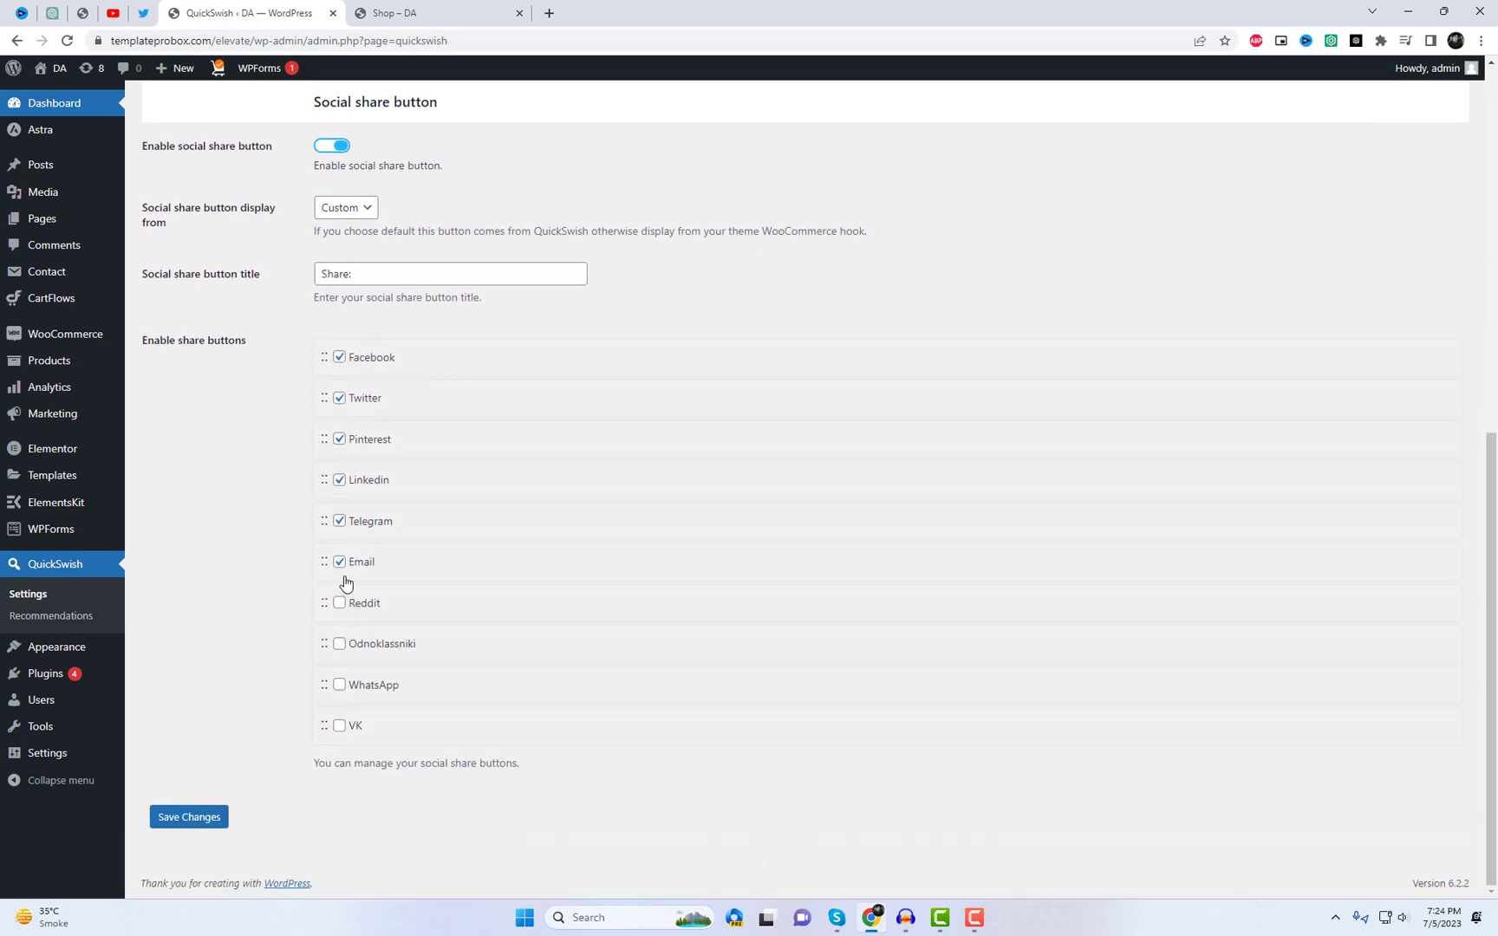
# - Remove Email from the share options and shorten the share title to 'Share'
pyautogui.click(339, 562)
pyautogui.scroll(3, 434, 612)
pyautogui.click(388, 585)
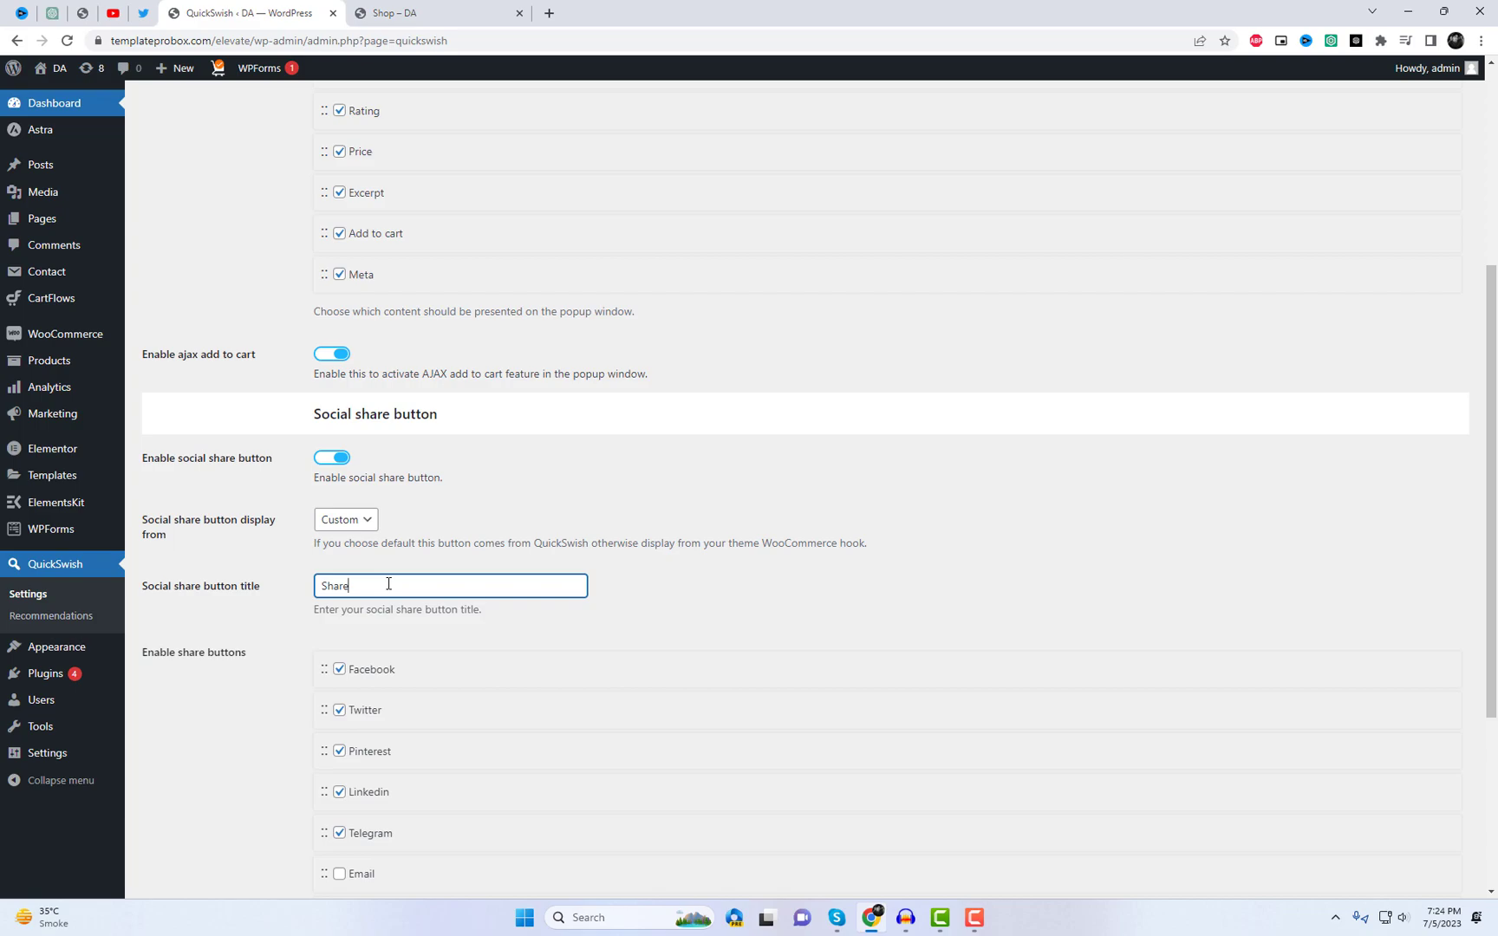
pyautogui.scroll(5, 346, 533)
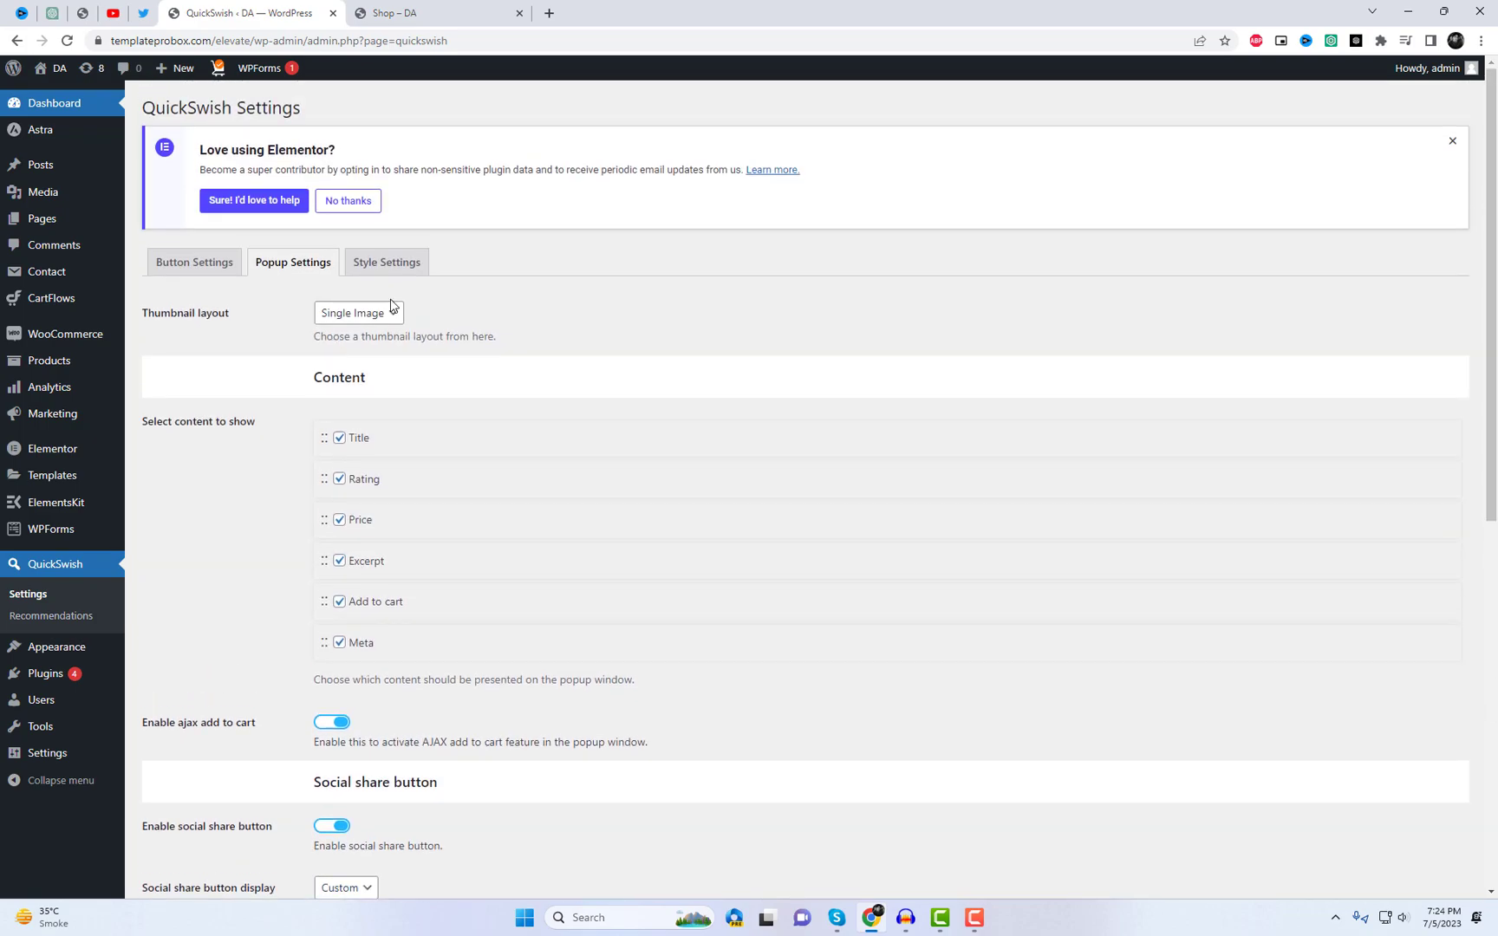
pyautogui.click(389, 264)
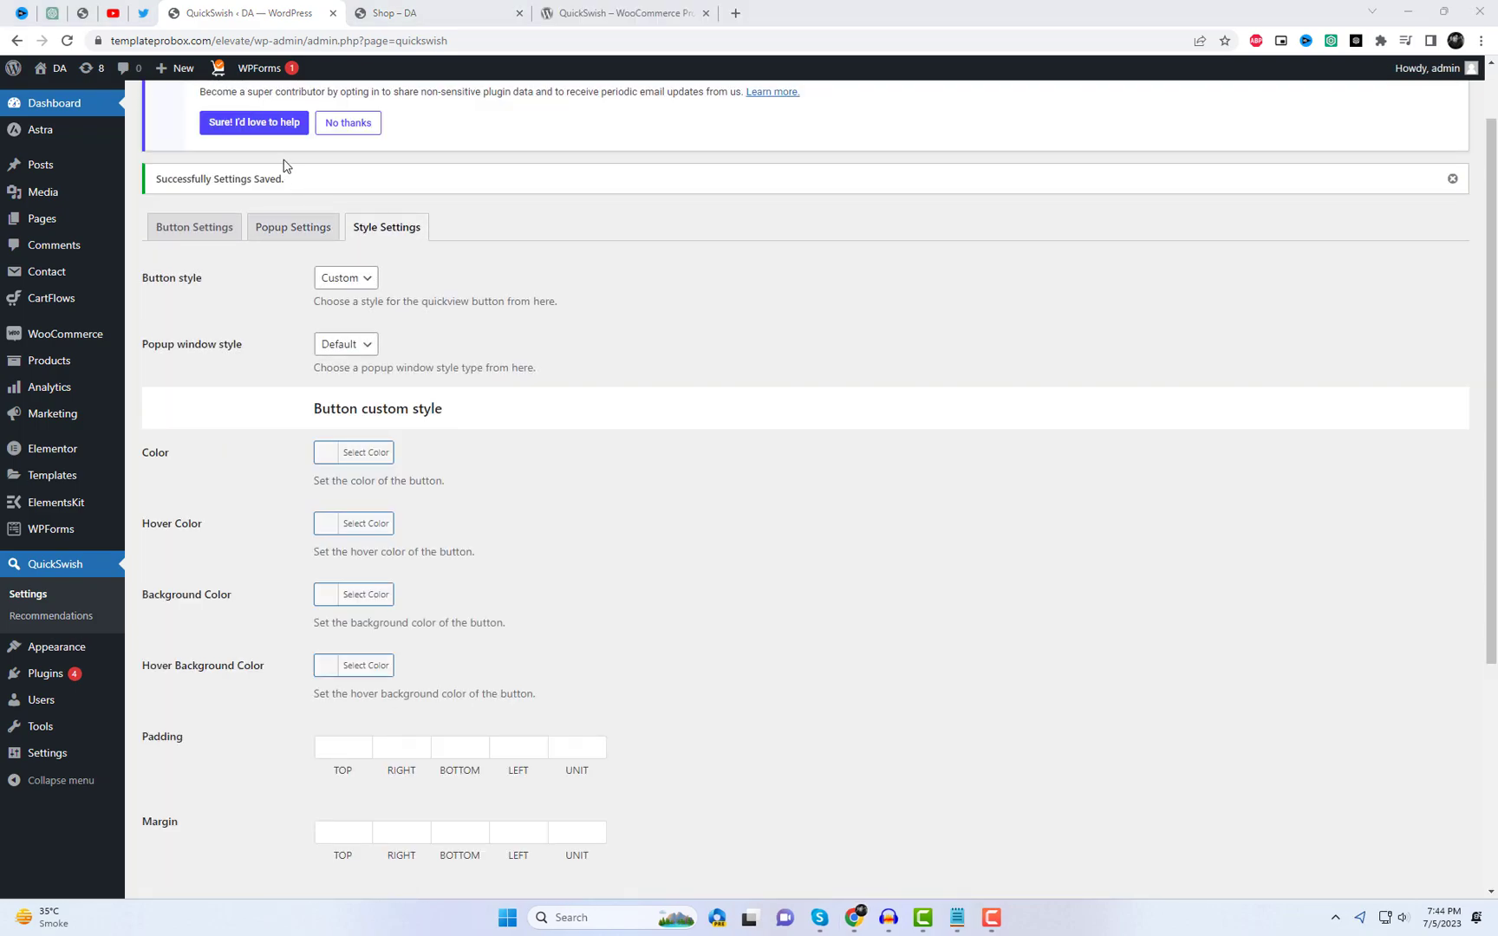
# - Set both the button style and the popup window style to Custom
pyautogui.click(344, 277)
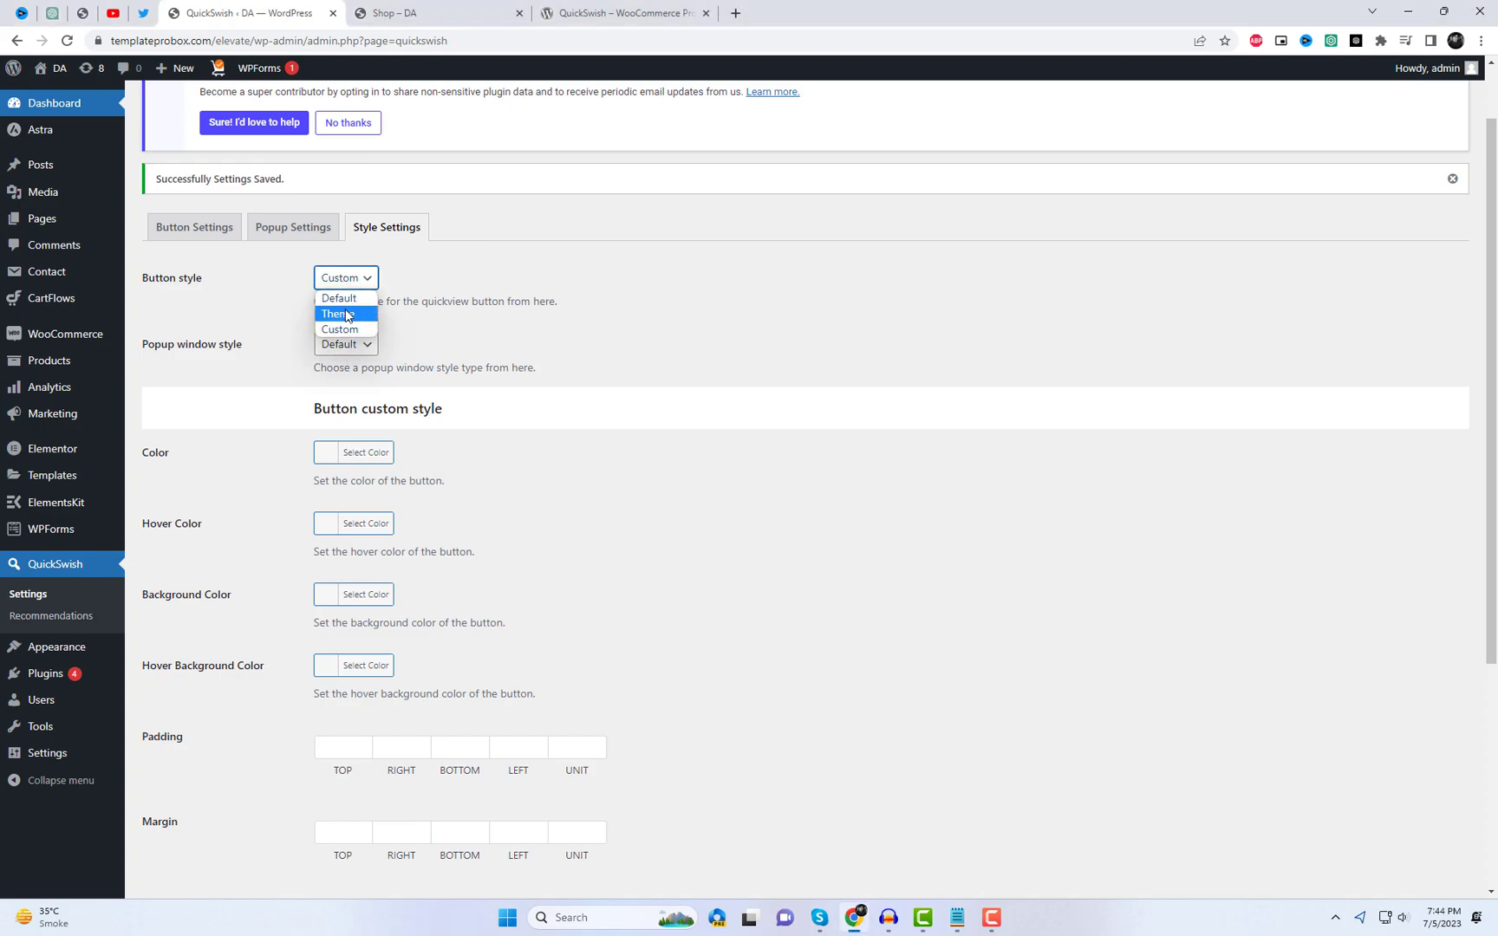
pyautogui.click(346, 314)
pyautogui.click(352, 364)
pyautogui.click(352, 376)
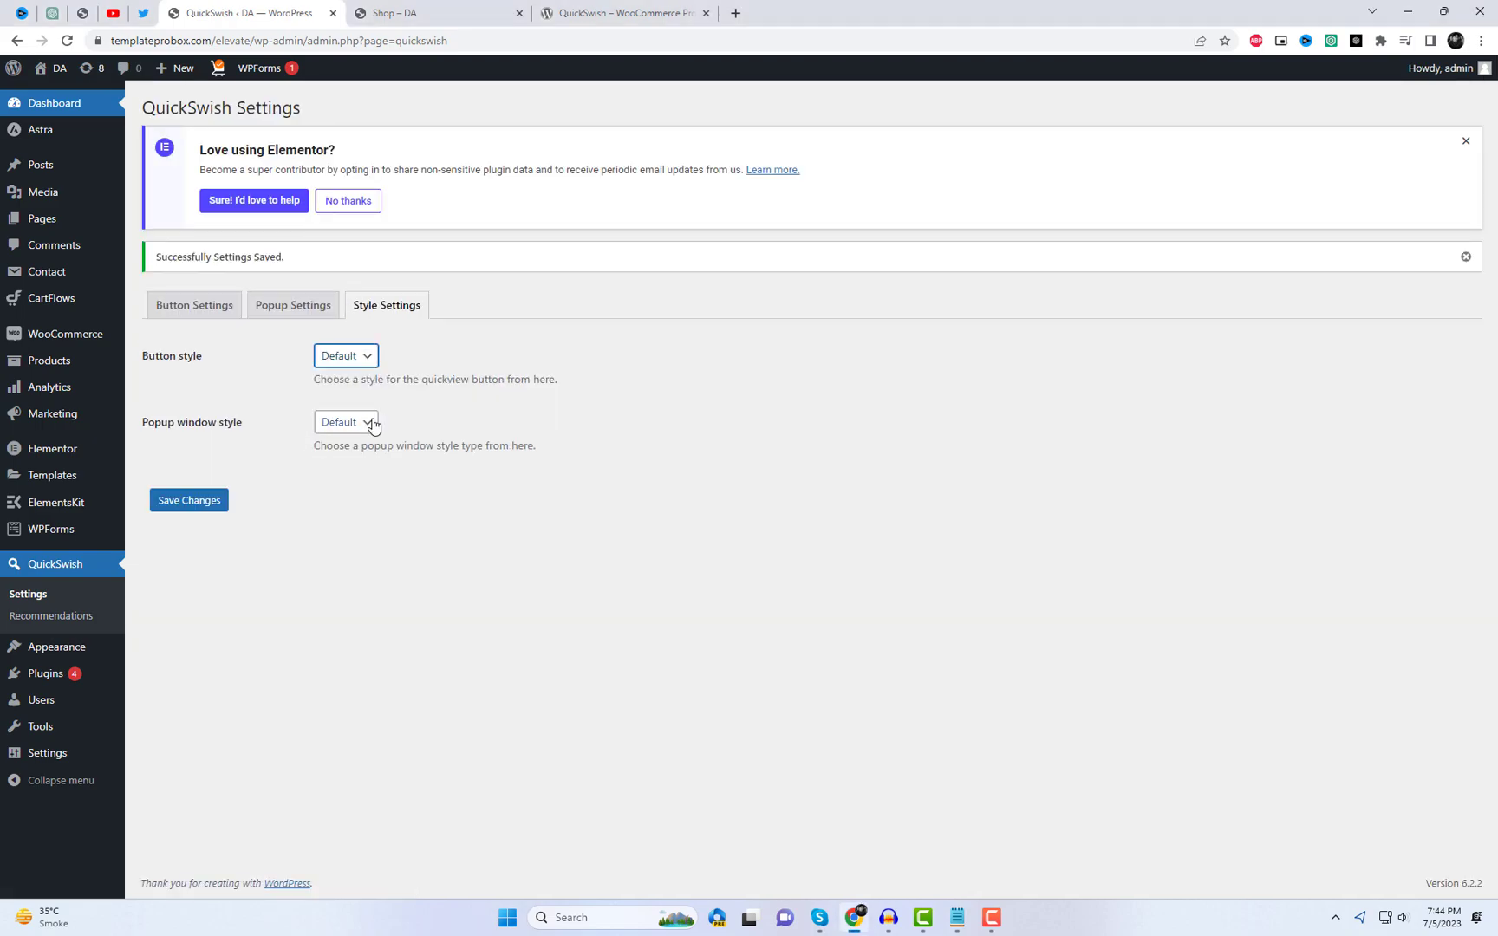
pyautogui.click(353, 355)
pyautogui.click(352, 408)
pyautogui.scroll(-2, 585, 528)
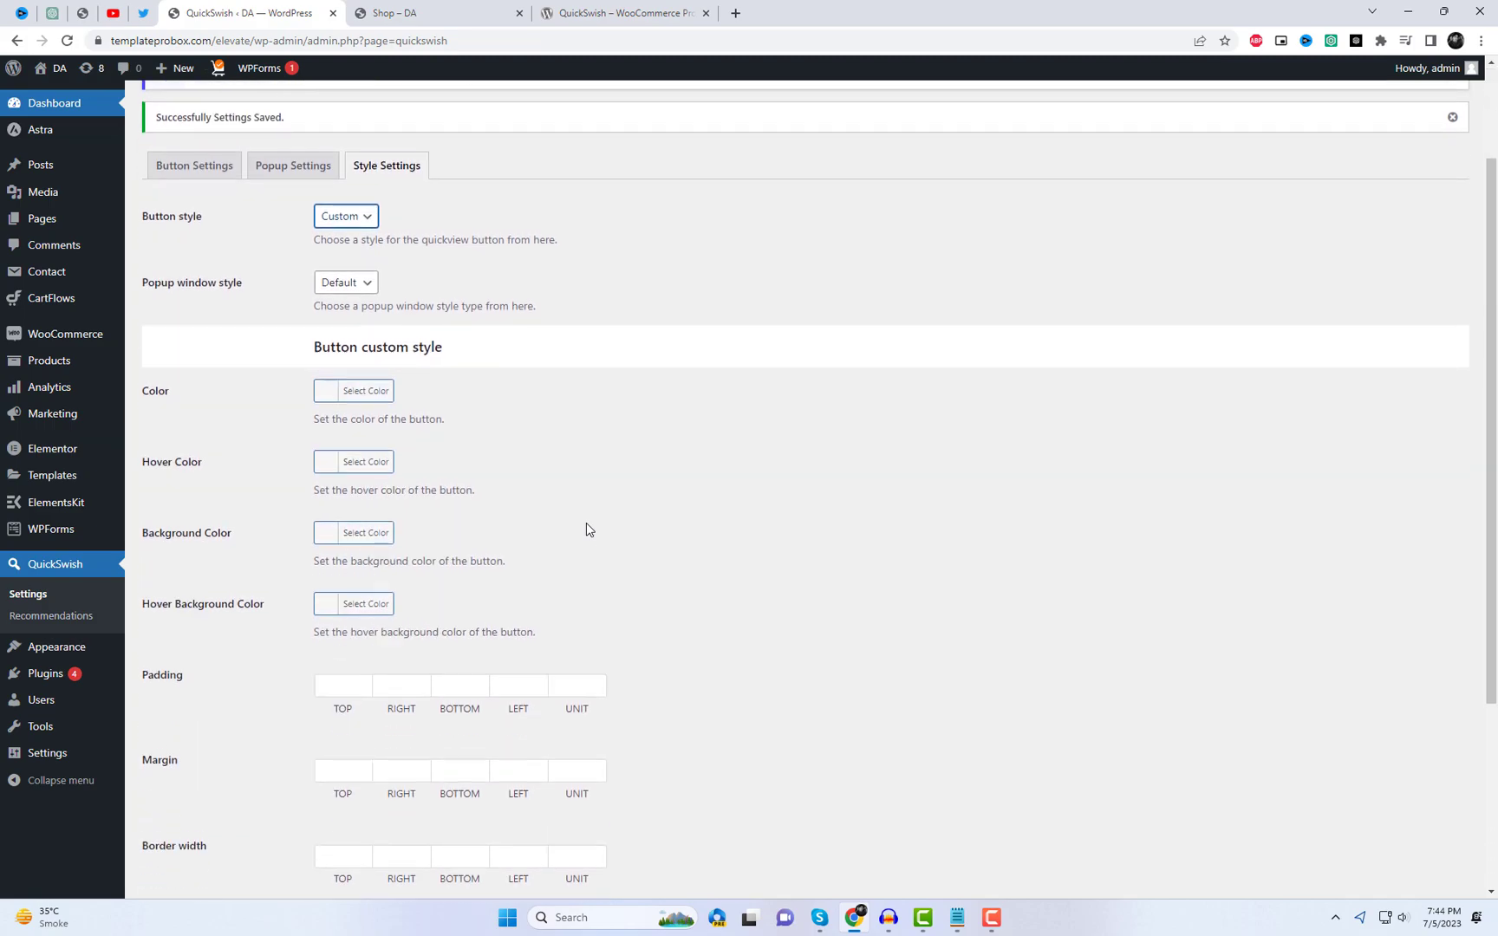
pyautogui.click(365, 276)
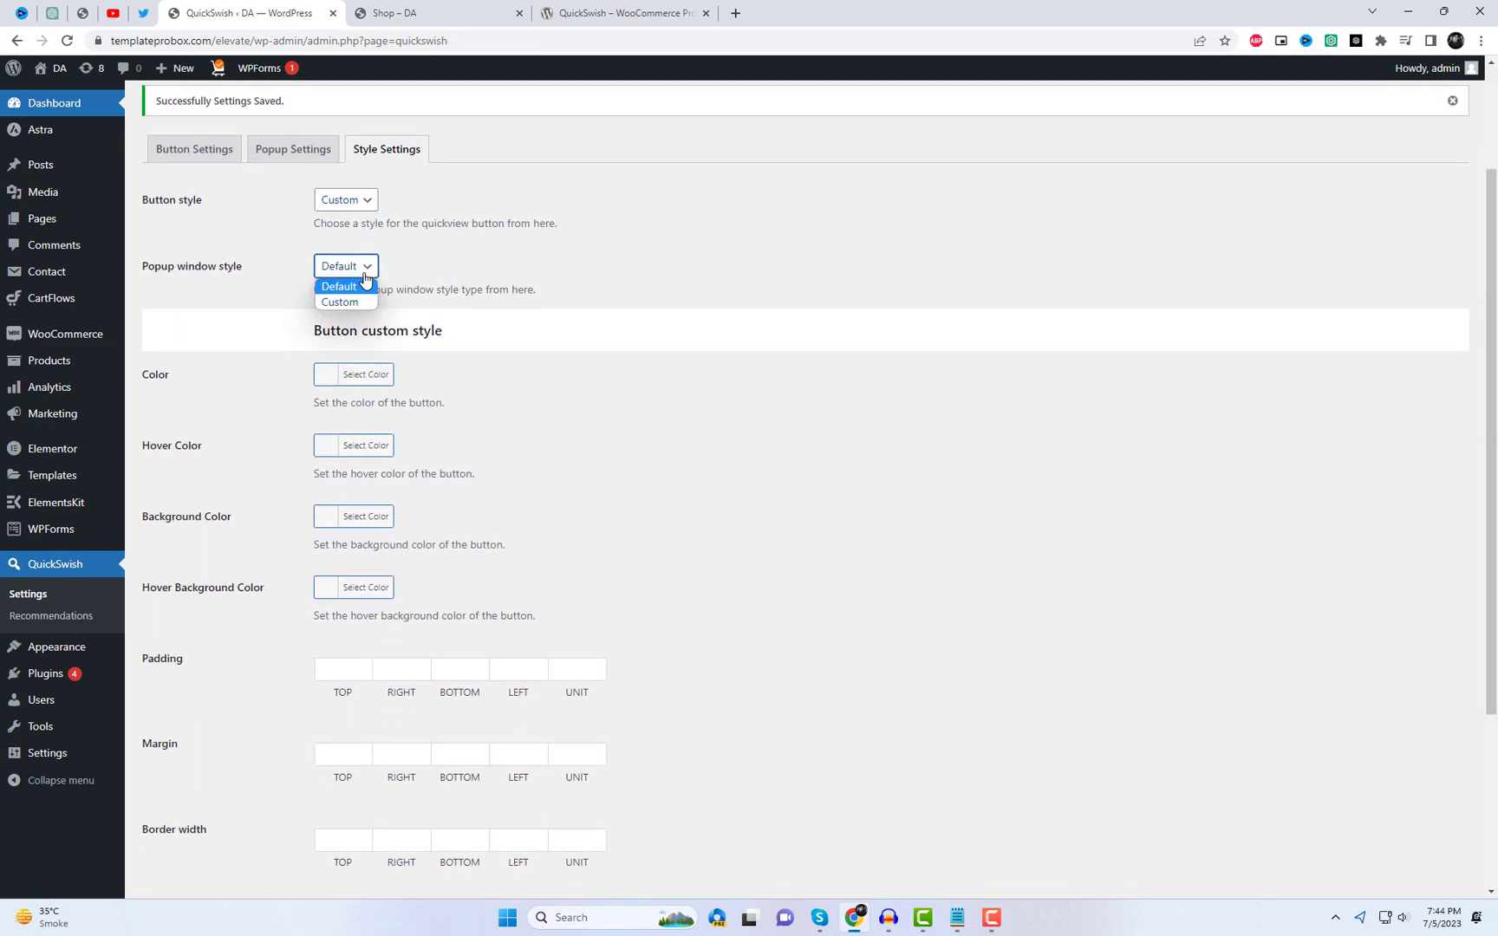
pyautogui.click(339, 302)
pyautogui.scroll(-5, 631, 527)
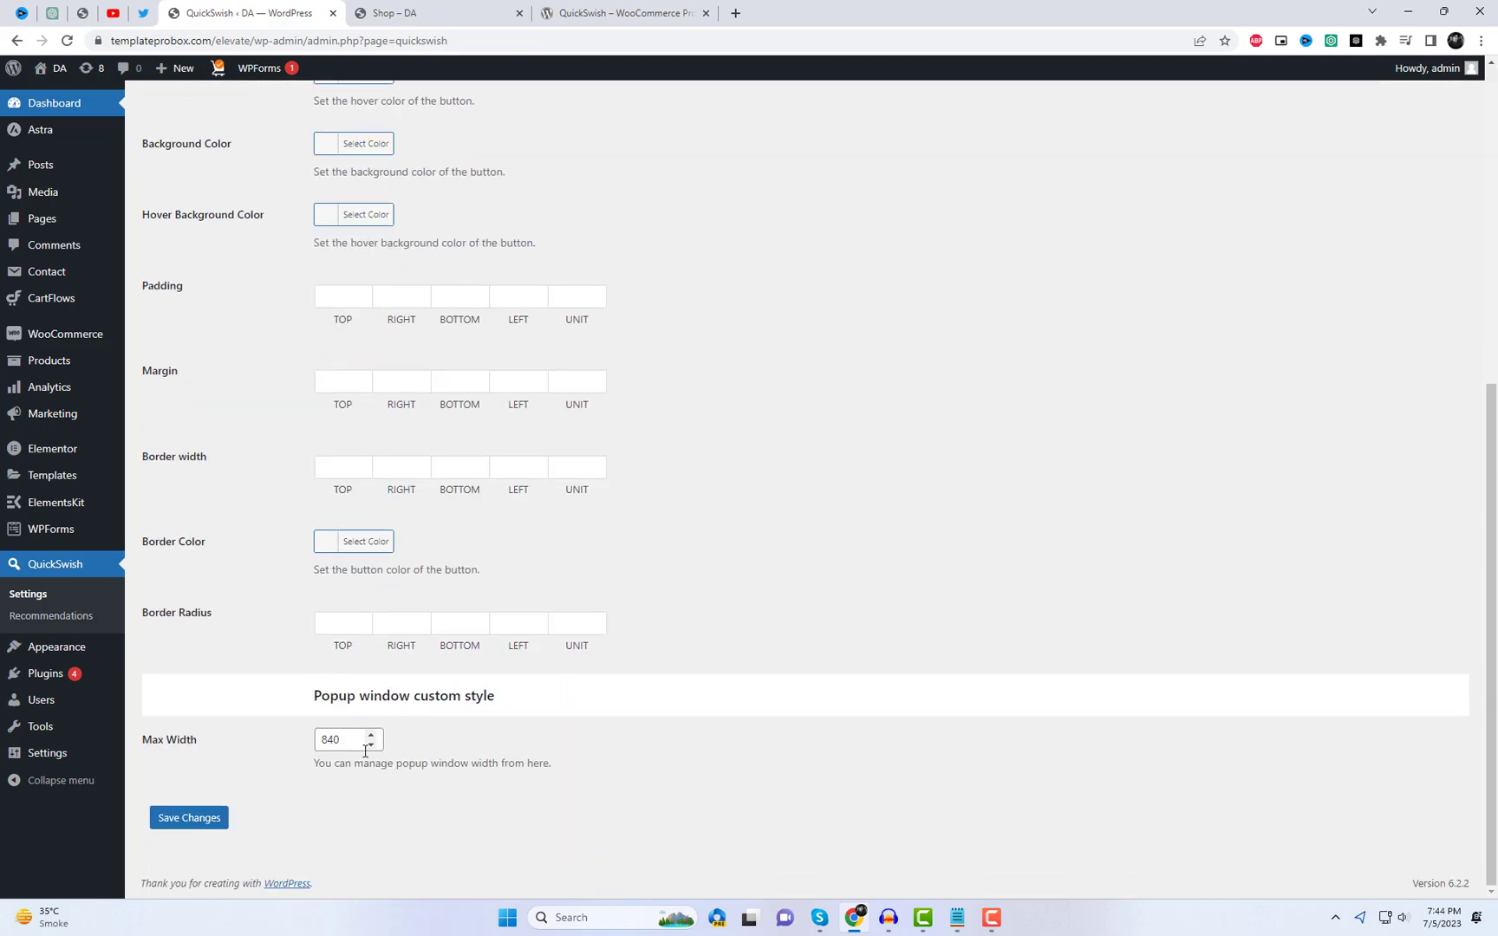
# - Set popup max width to 900, button colour green and hover colour darker green
pyautogui.moveTo(345, 743); pyautogui.dragTo(289, 749)
pyautogui.write('900')
pyautogui.press('Return')
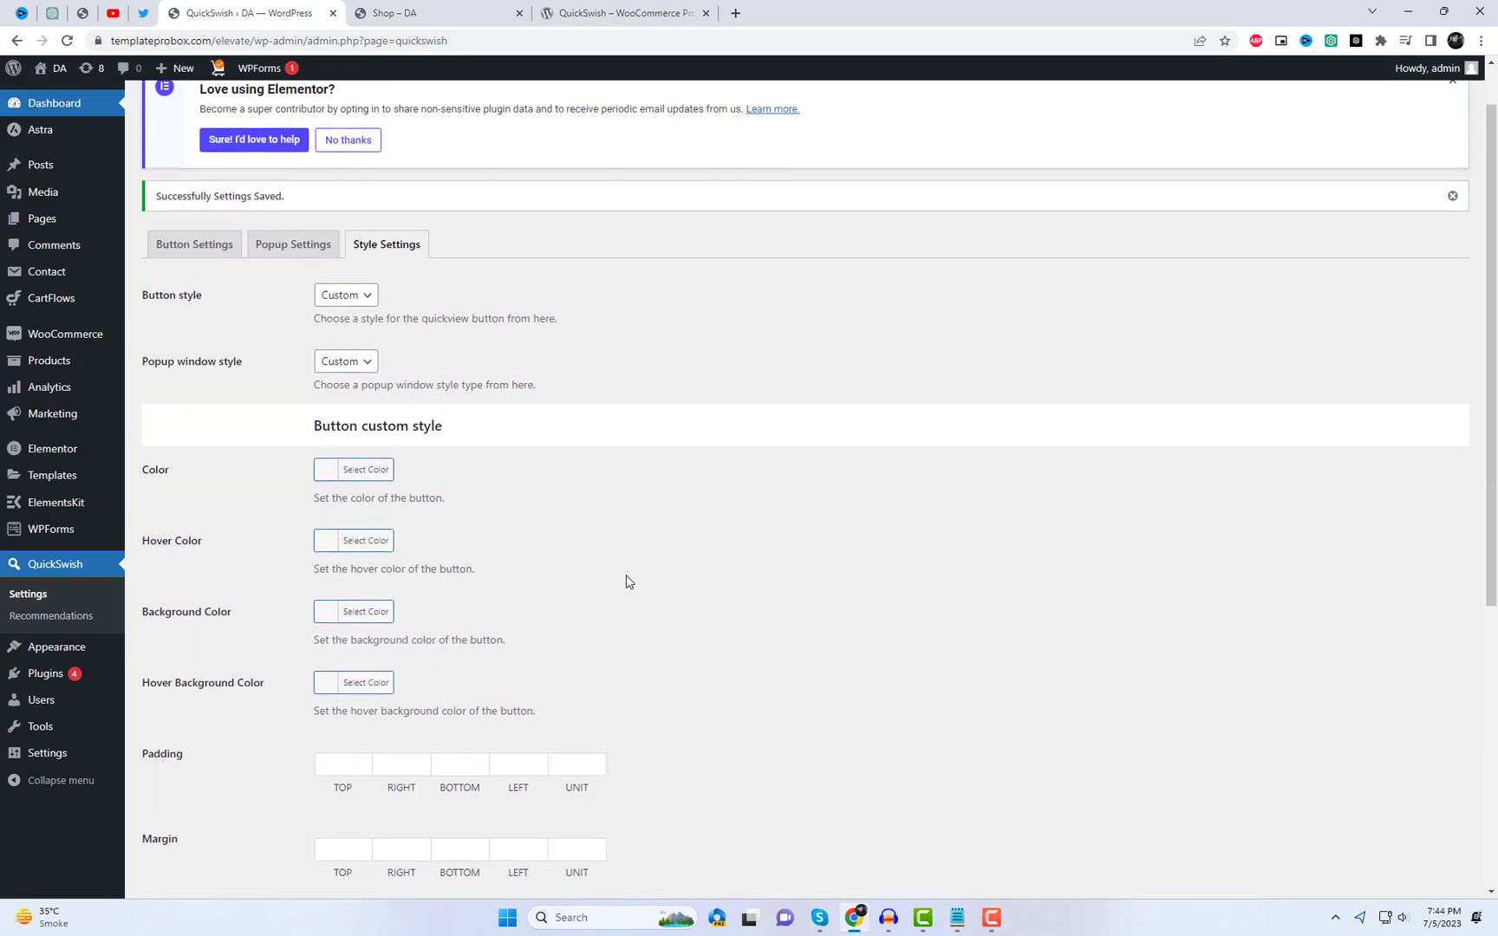
pyautogui.click(327, 472)
pyautogui.click(421, 652)
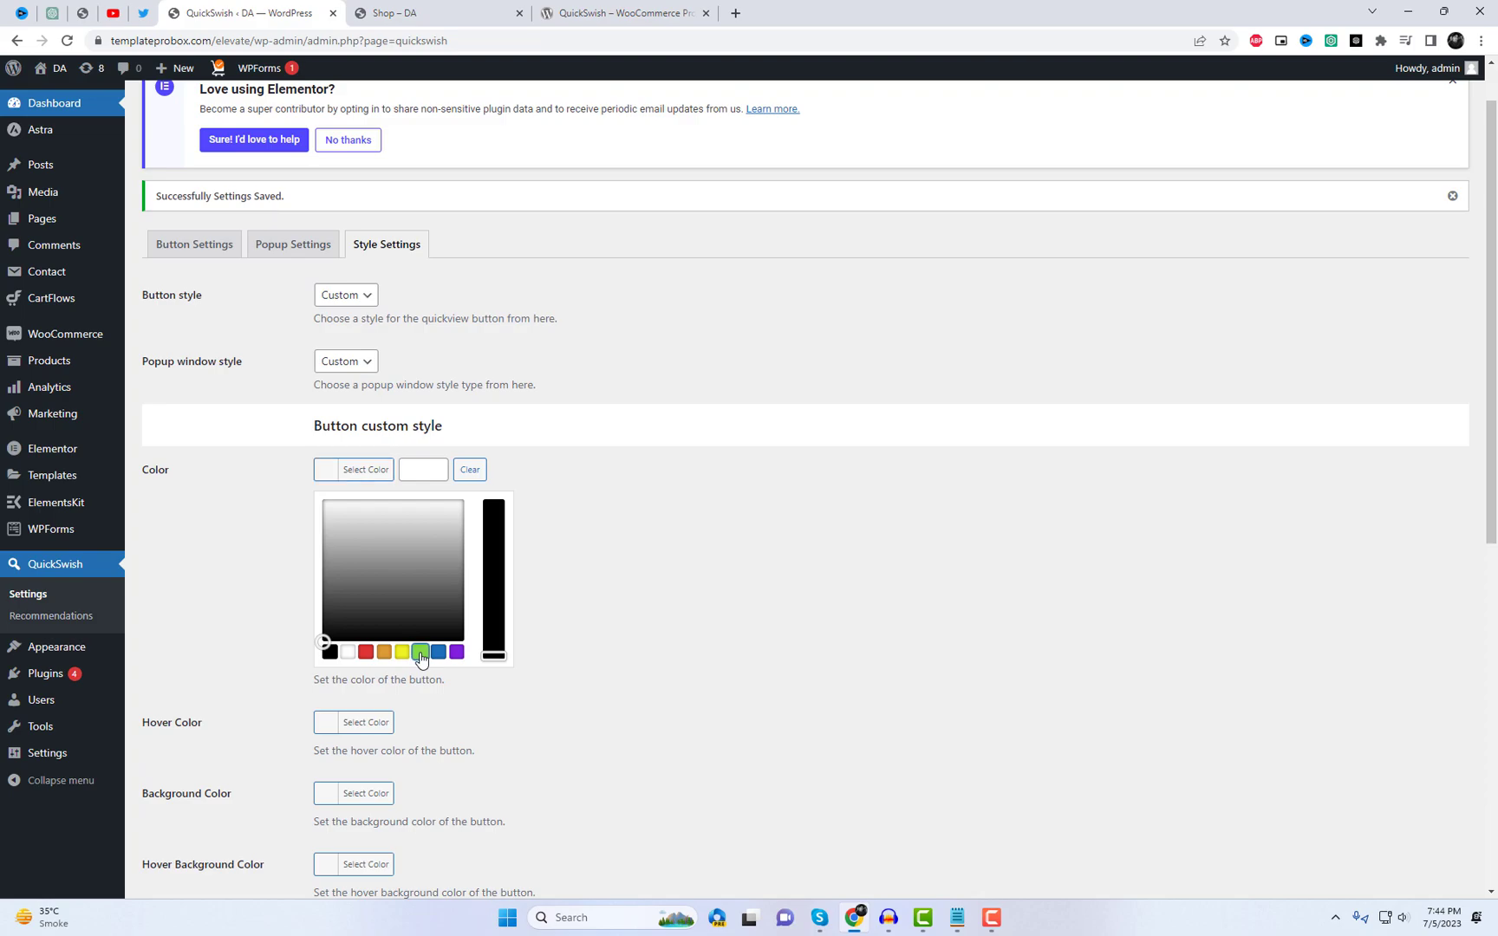
pyautogui.click(706, 652)
pyautogui.scroll(-1, 706, 652)
pyautogui.click(333, 472)
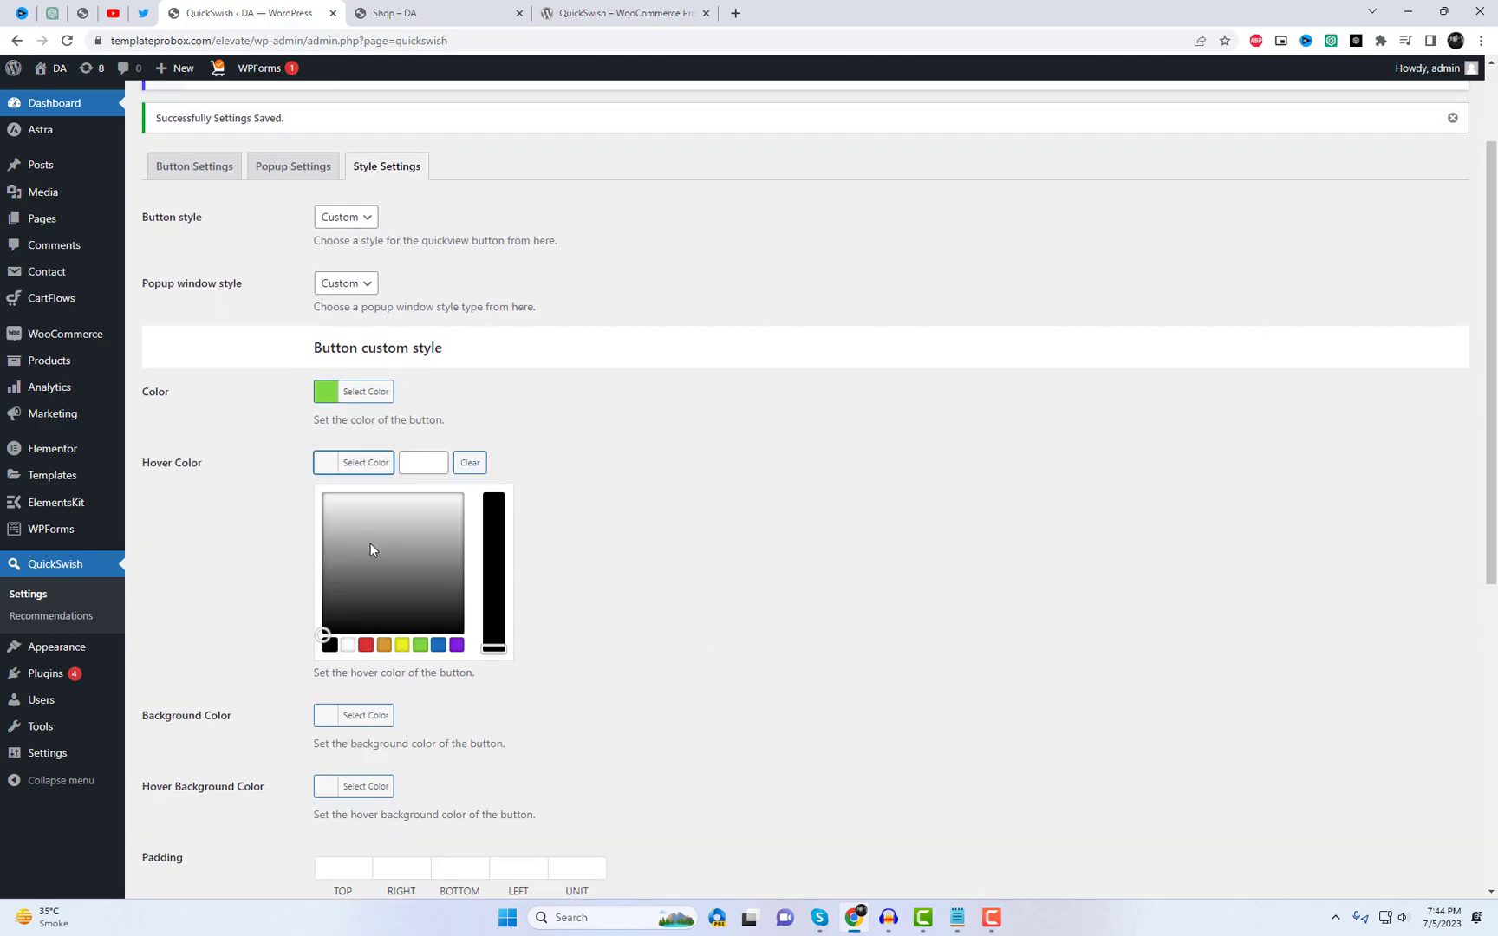
pyautogui.click(420, 652)
pyautogui.click(364, 552)
pyautogui.moveTo(365, 552); pyautogui.dragTo(370, 560)
pyautogui.click(658, 546)
# - Enter button padding 1 for top, right and bottom
pyautogui.scroll(-1, 836, 648)
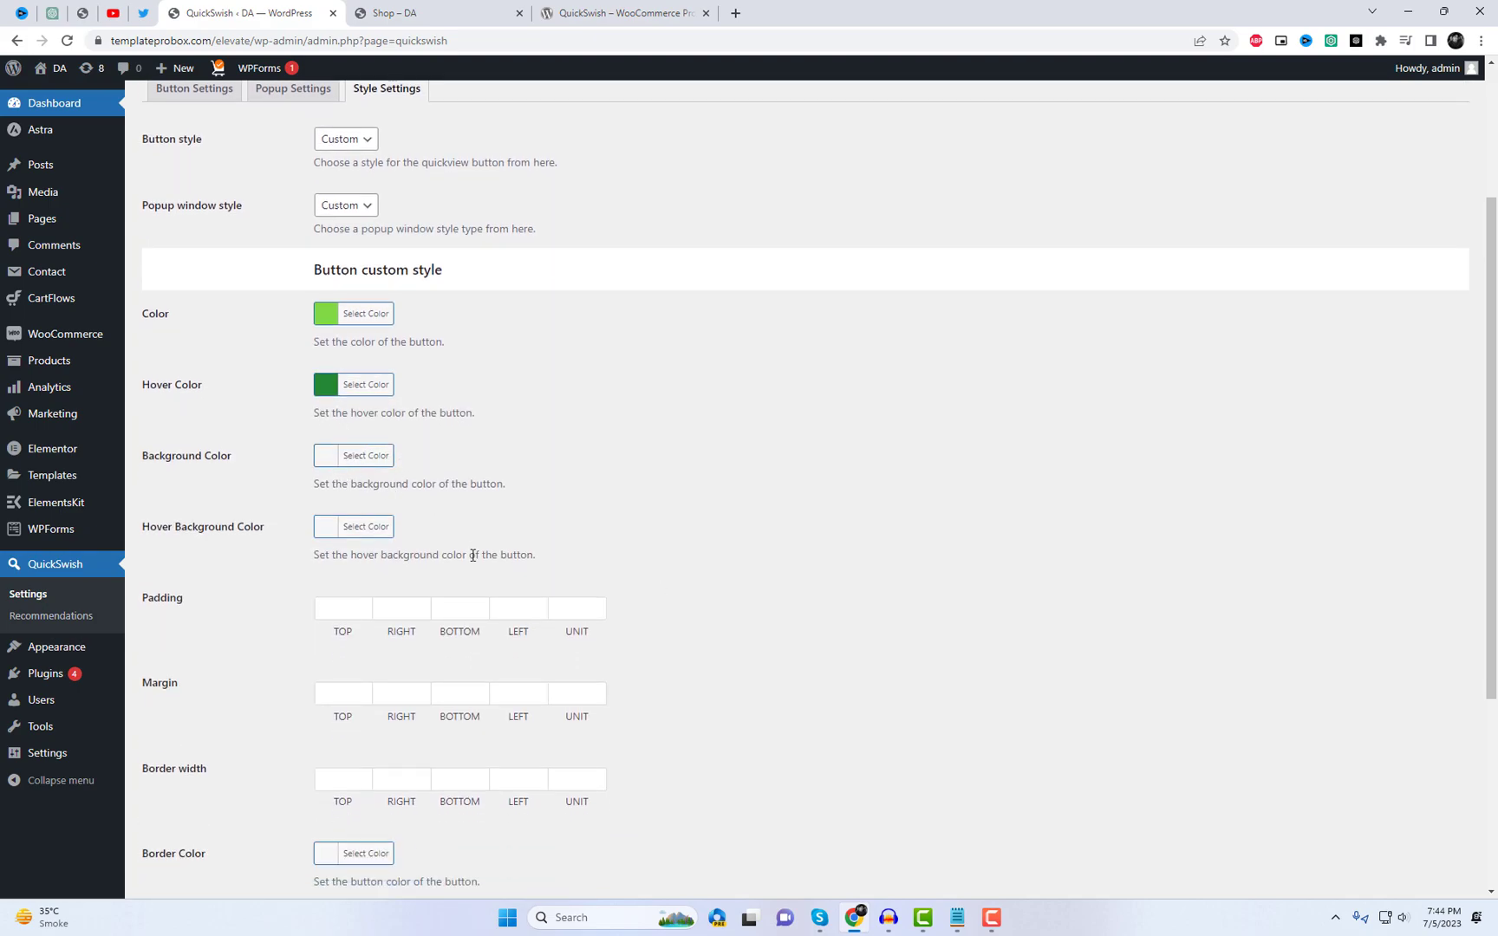
pyautogui.scroll(-2, 472, 558)
pyautogui.click(343, 450)
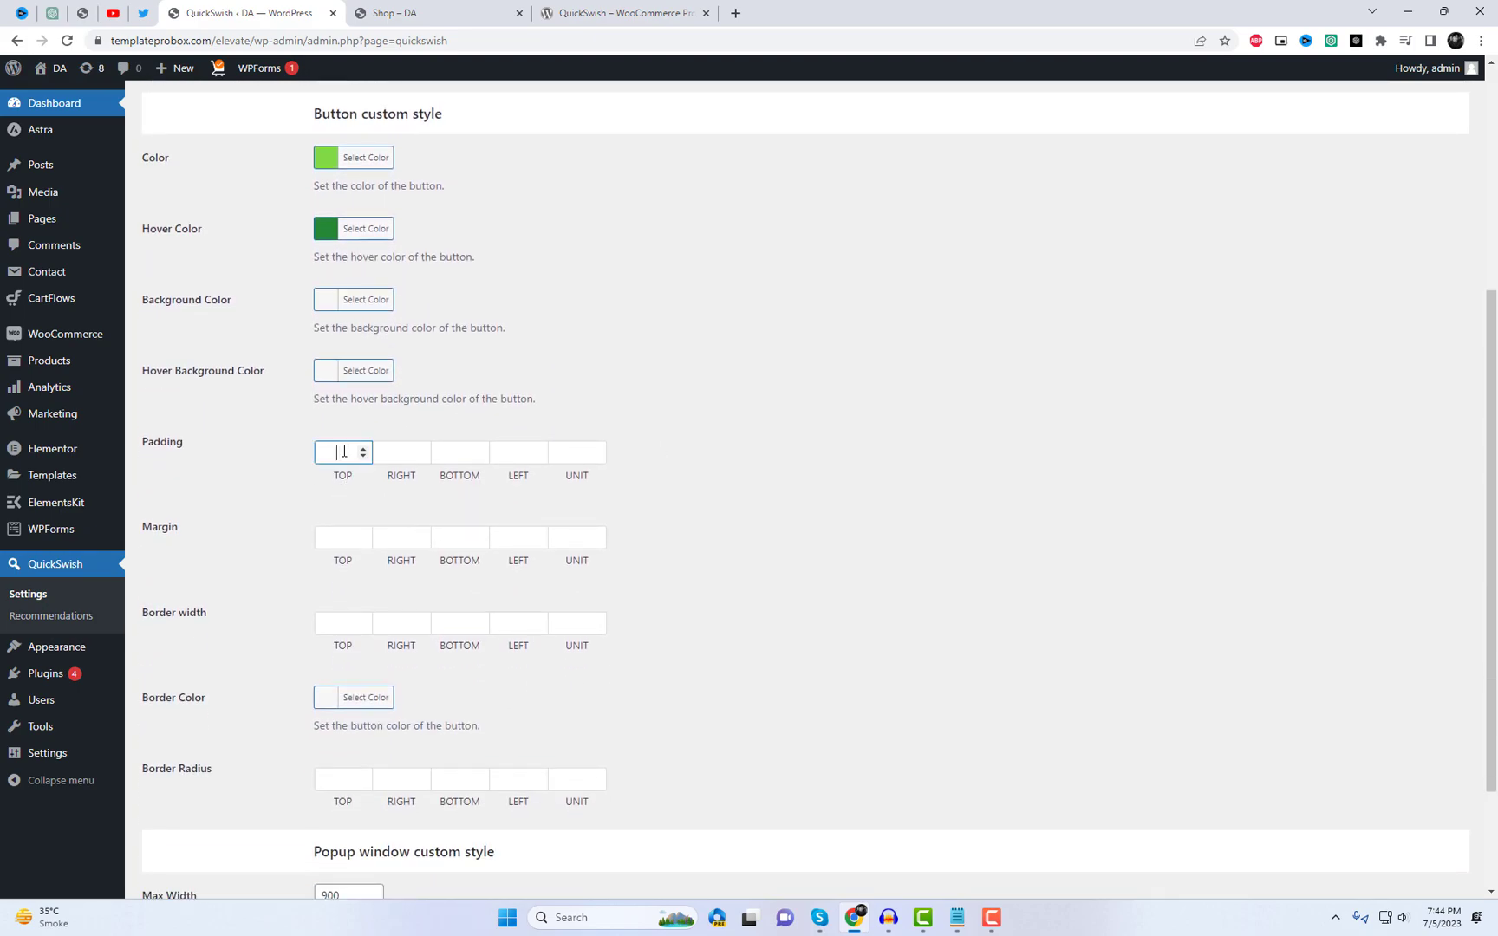
pyautogui.write('1')
pyautogui.click(405, 456)
pyautogui.write('1')
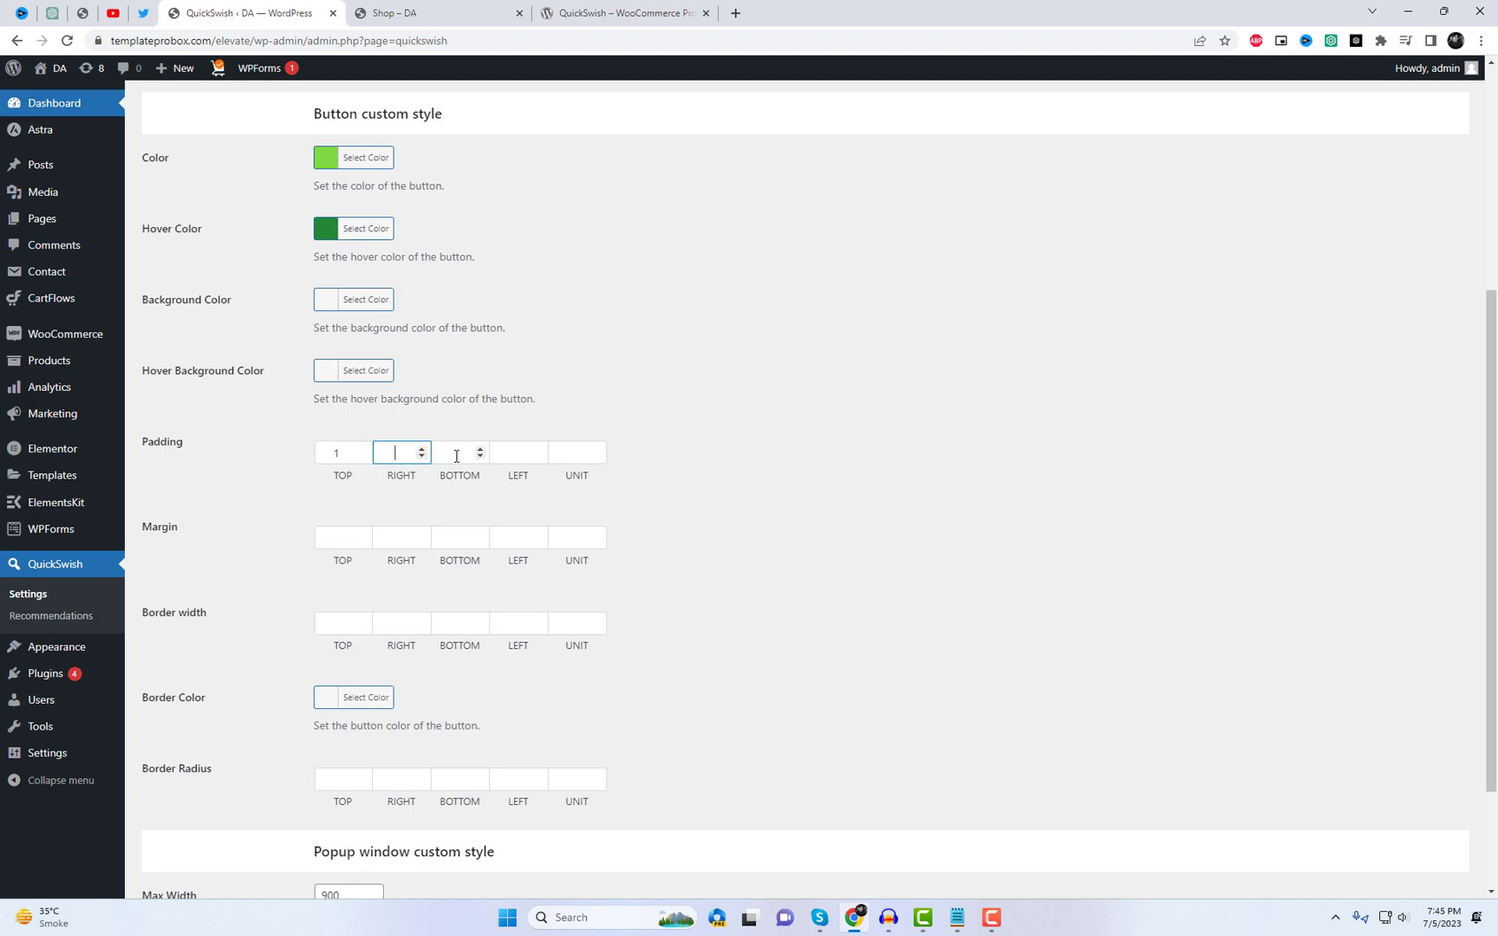
pyautogui.click(458, 454)
pyautogui.write('1')
pyautogui.click(535, 450)
pyautogui.write('11')
pyautogui.moveTo(526, 457); pyautogui.dragTo(493, 455)
# - Save the style settings and reload the Shop page
pyautogui.scroll(-3, 679, 598)
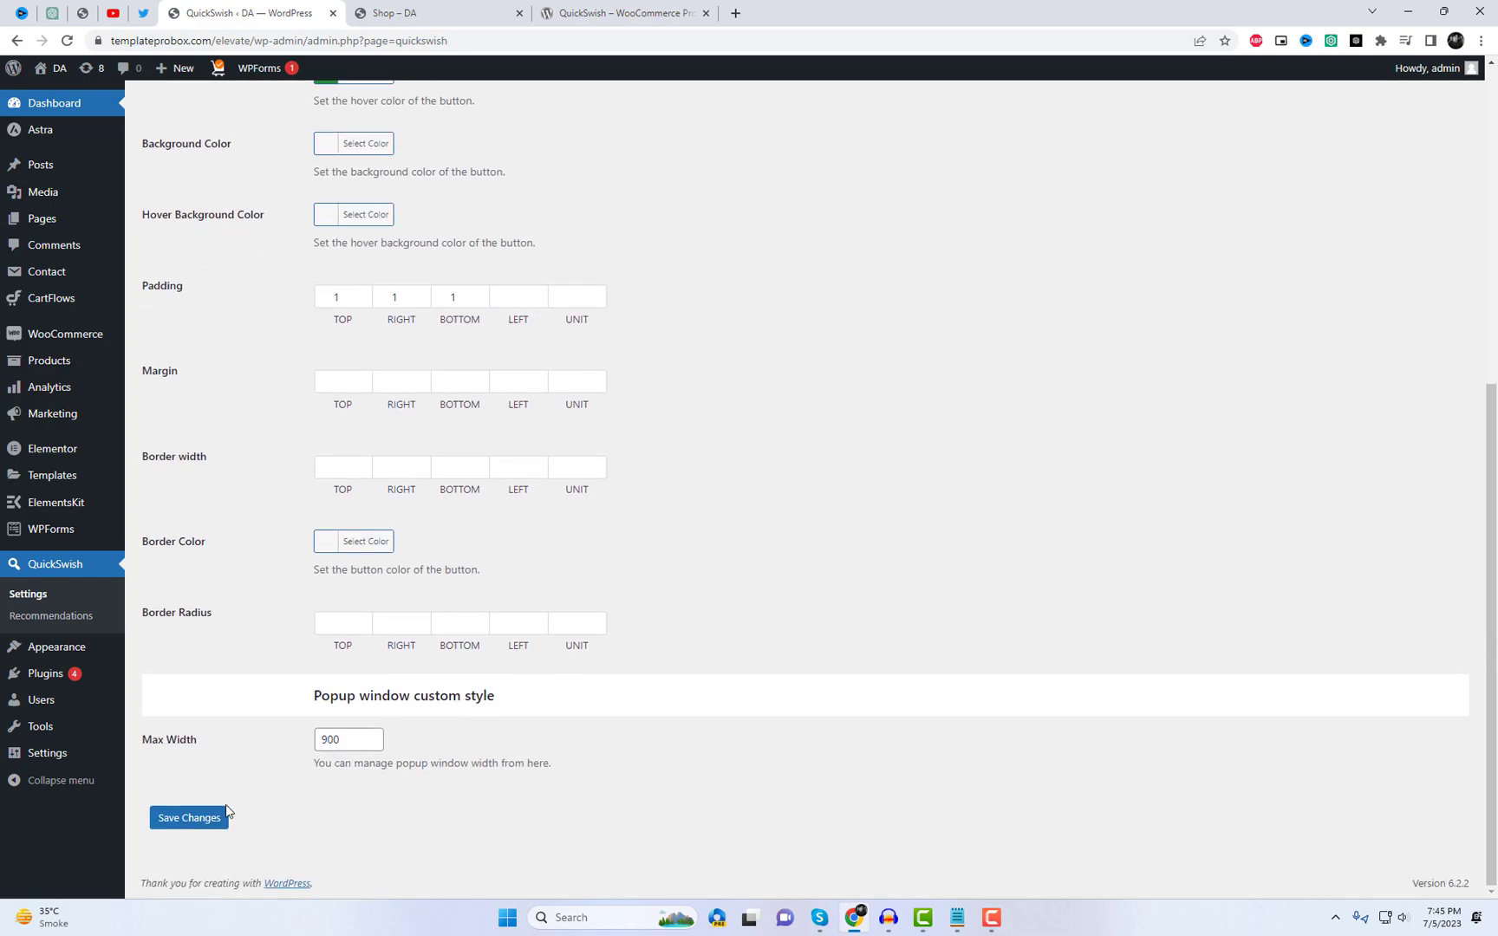
pyautogui.click(213, 818)
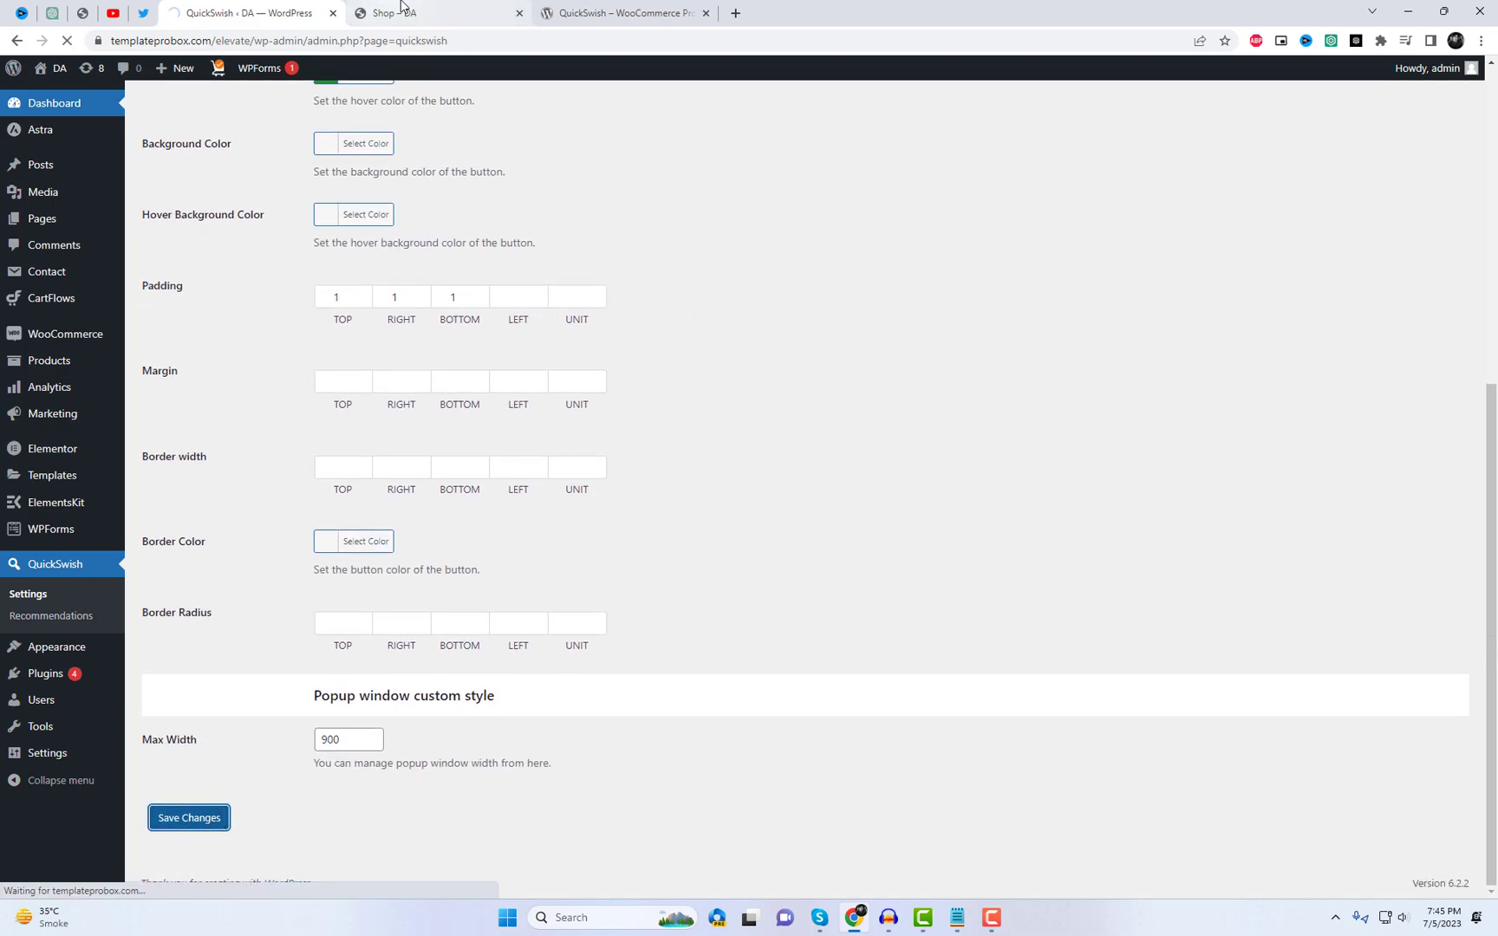
pyautogui.click(397, 11)
pyautogui.rightClick(773, 202)
# - Reload the shop and preview the Farm Fresh Eggs, Red Chillies and Assorted Coffee quick views
pyautogui.click(817, 254)
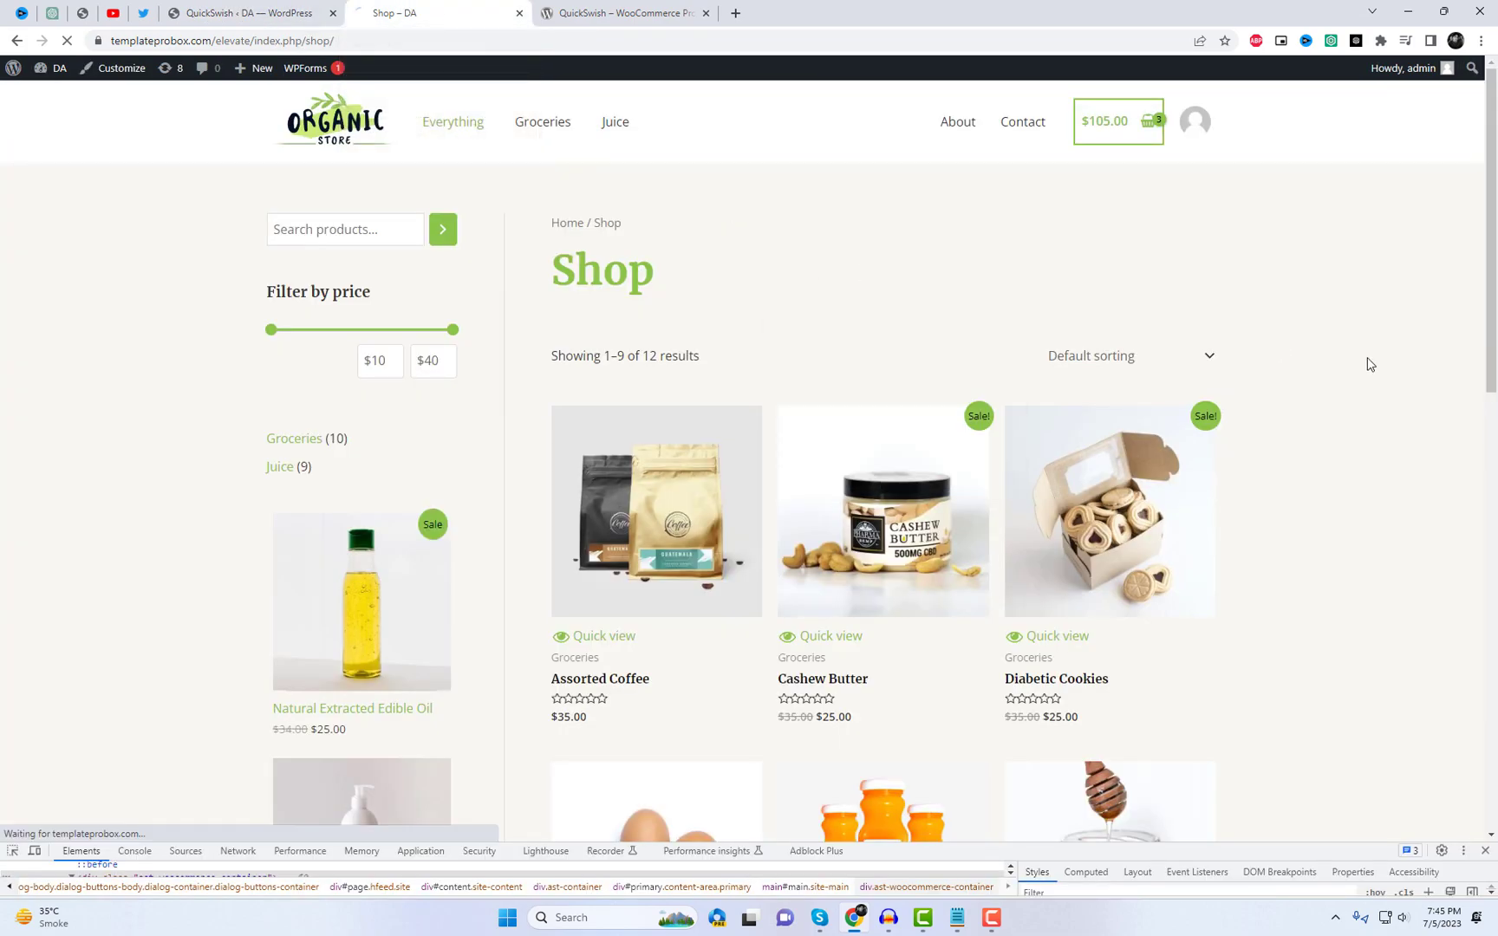
pyautogui.scroll(-3, 1431, 442)
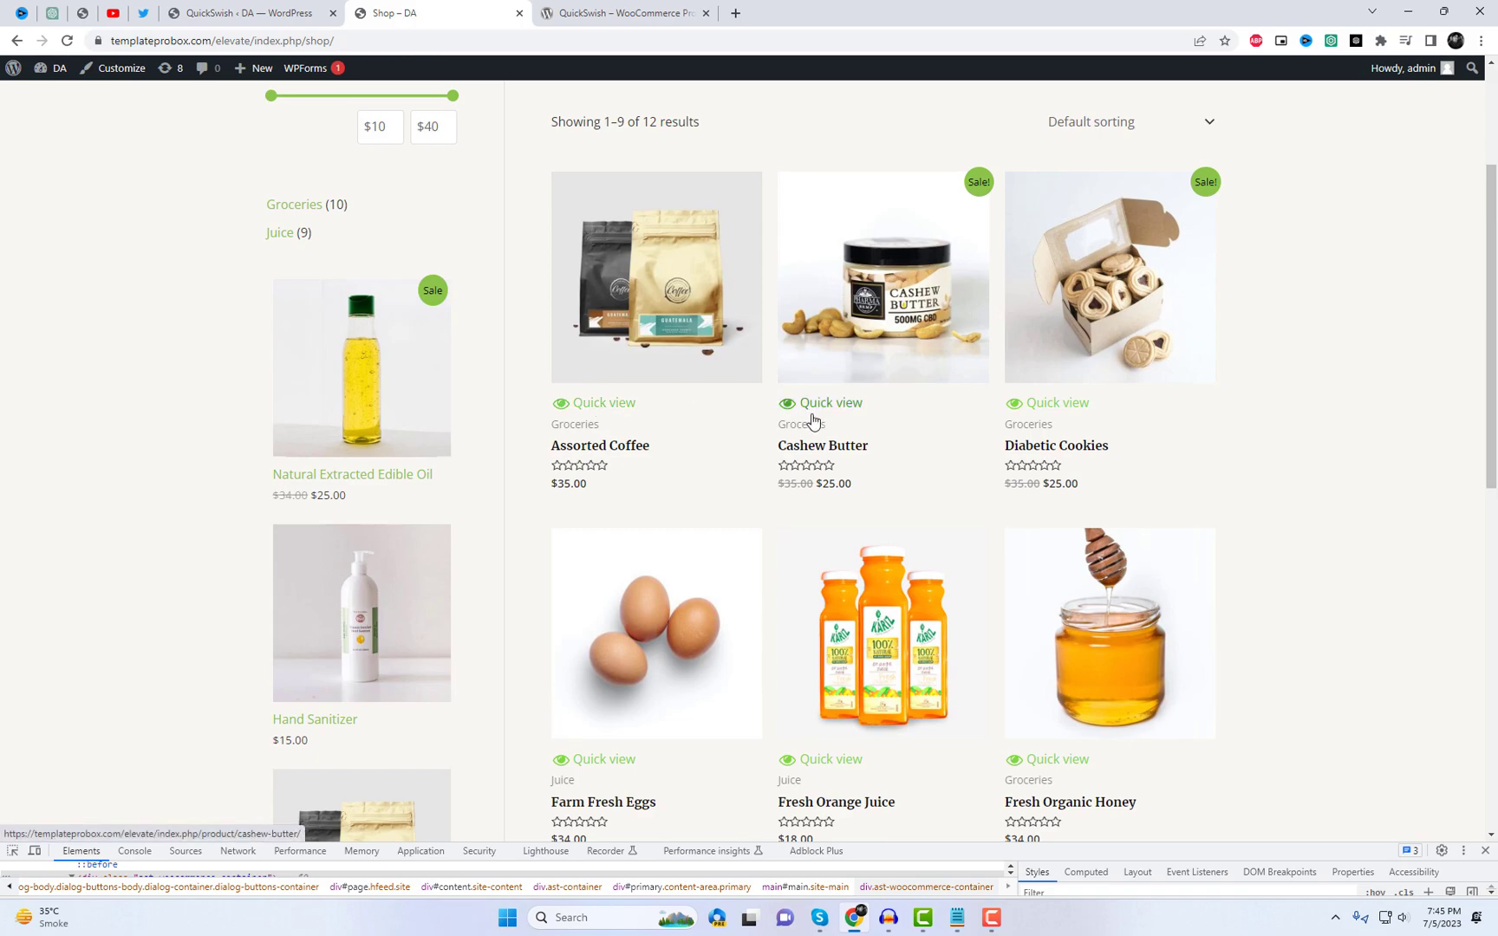
pyautogui.scroll(-3, 1086, 463)
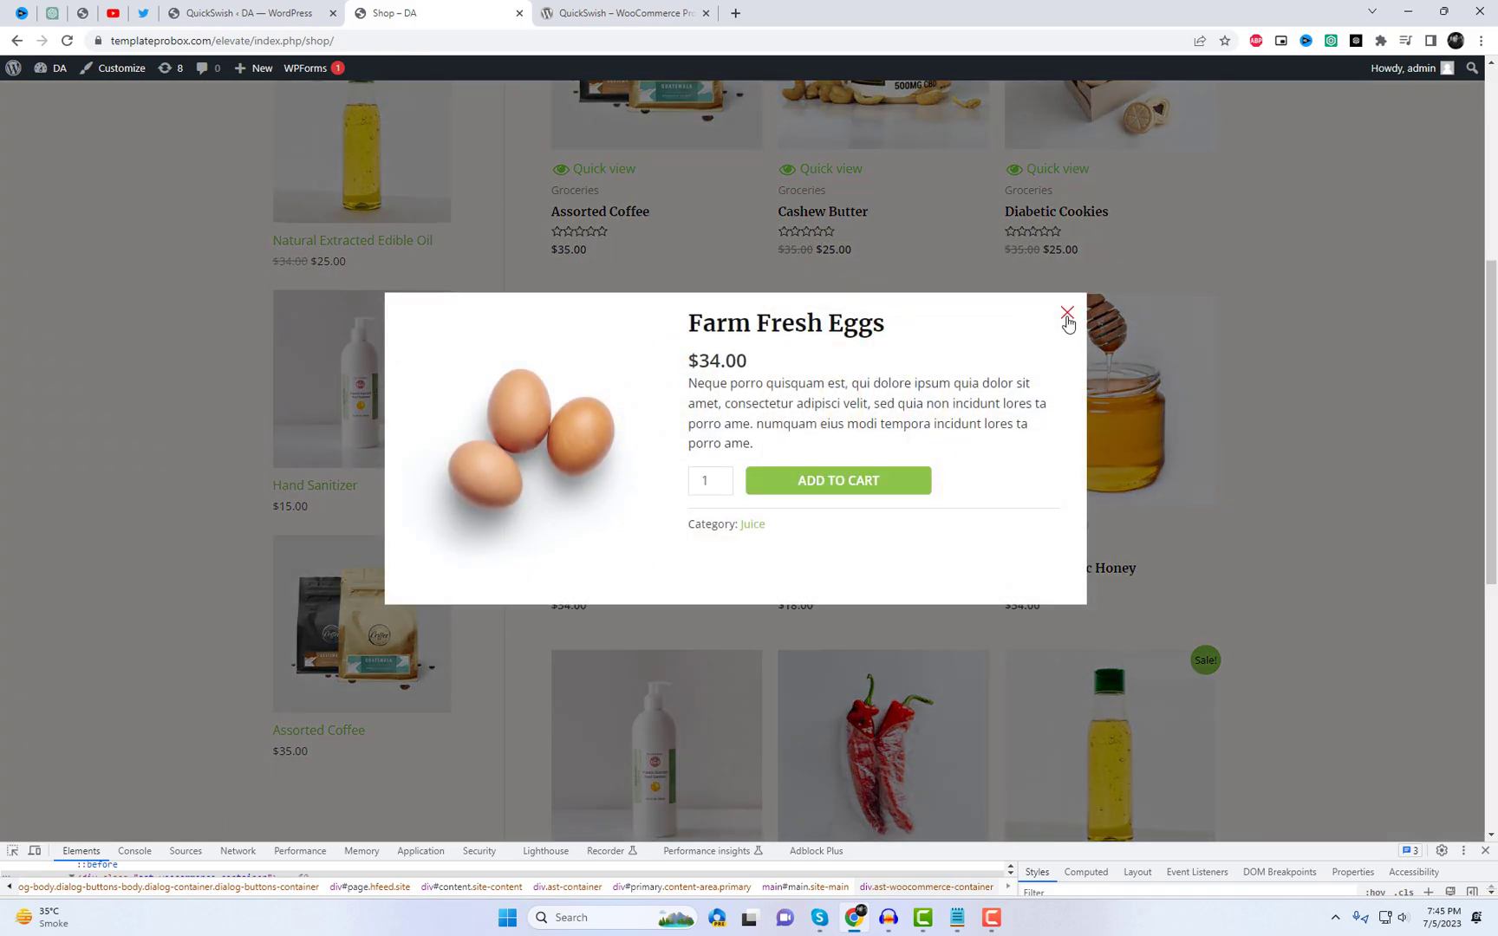
pyautogui.click(1068, 316)
pyautogui.scroll(-2, 1213, 537)
pyautogui.click(822, 730)
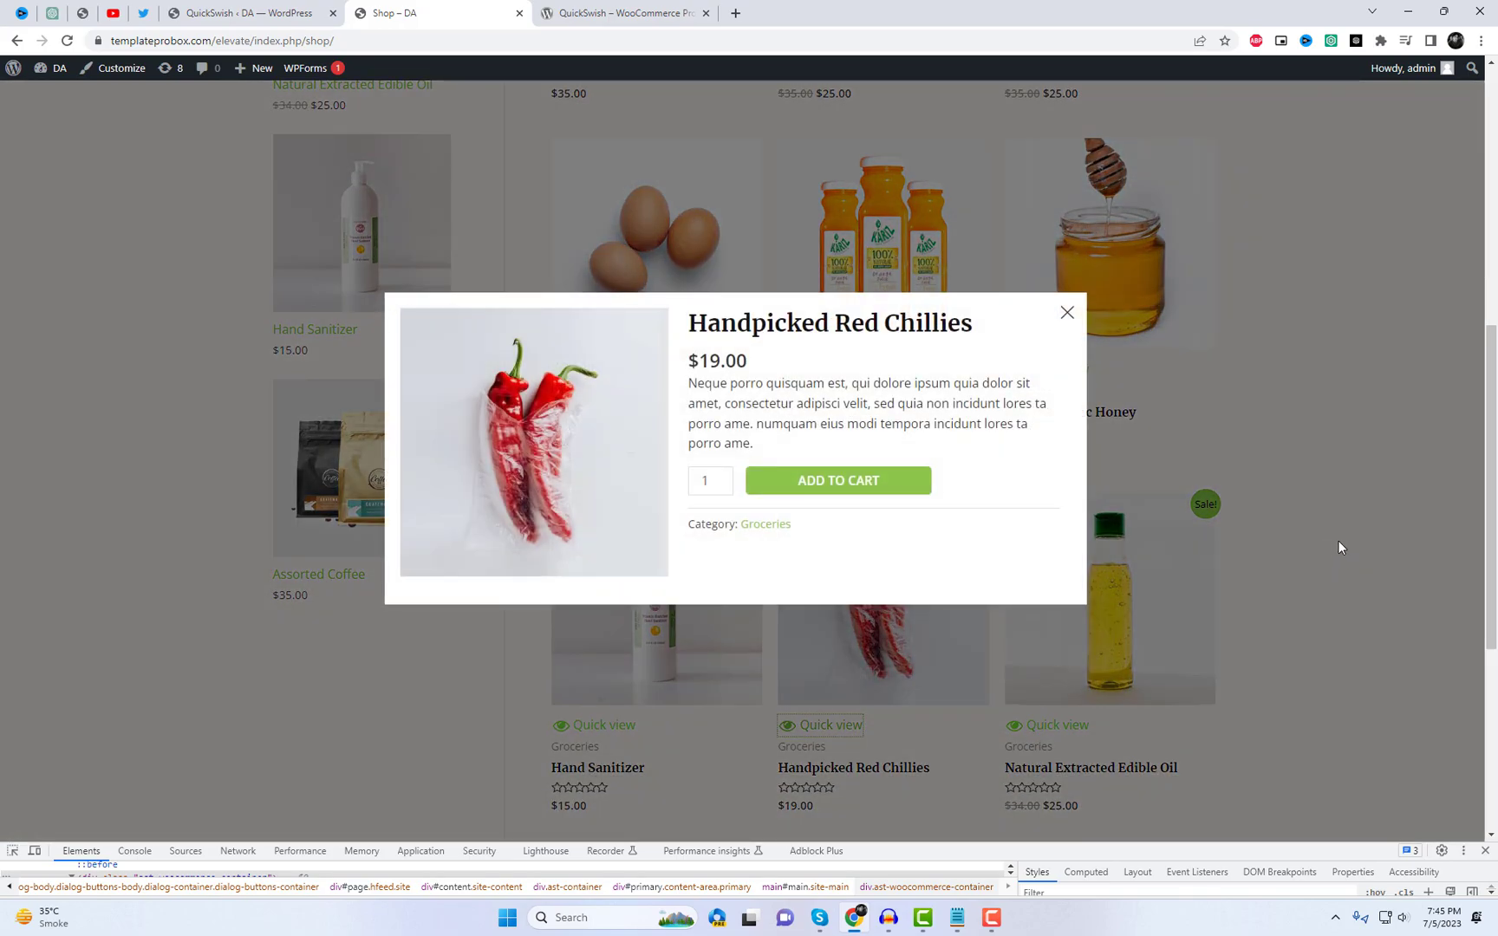
pyautogui.click(1338, 547)
pyautogui.scroll(7, 1337, 545)
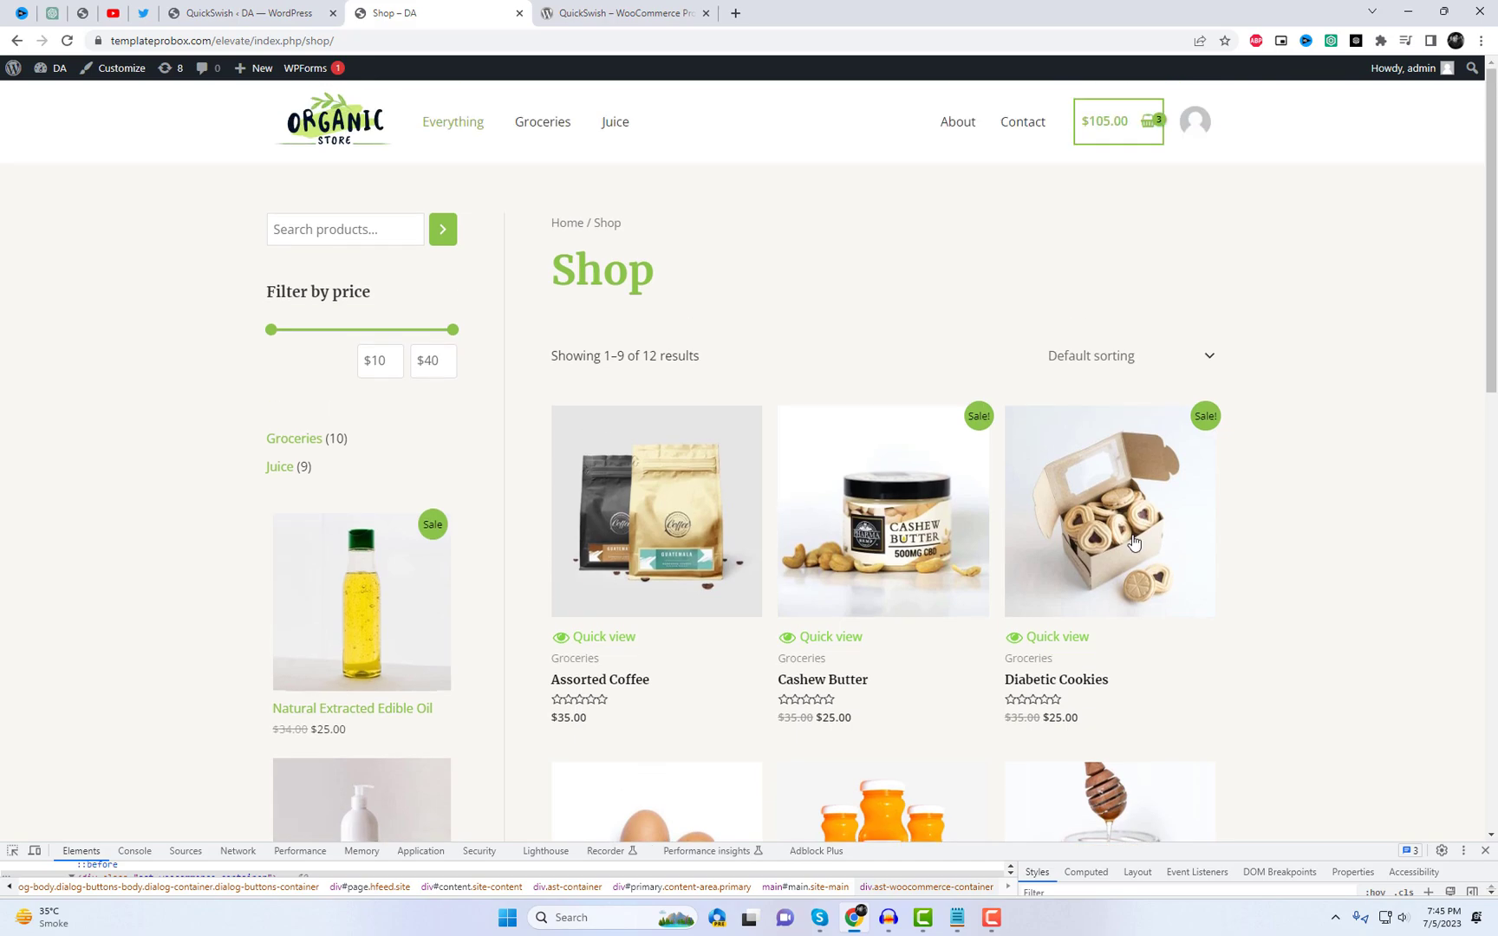
pyautogui.click(613, 641)
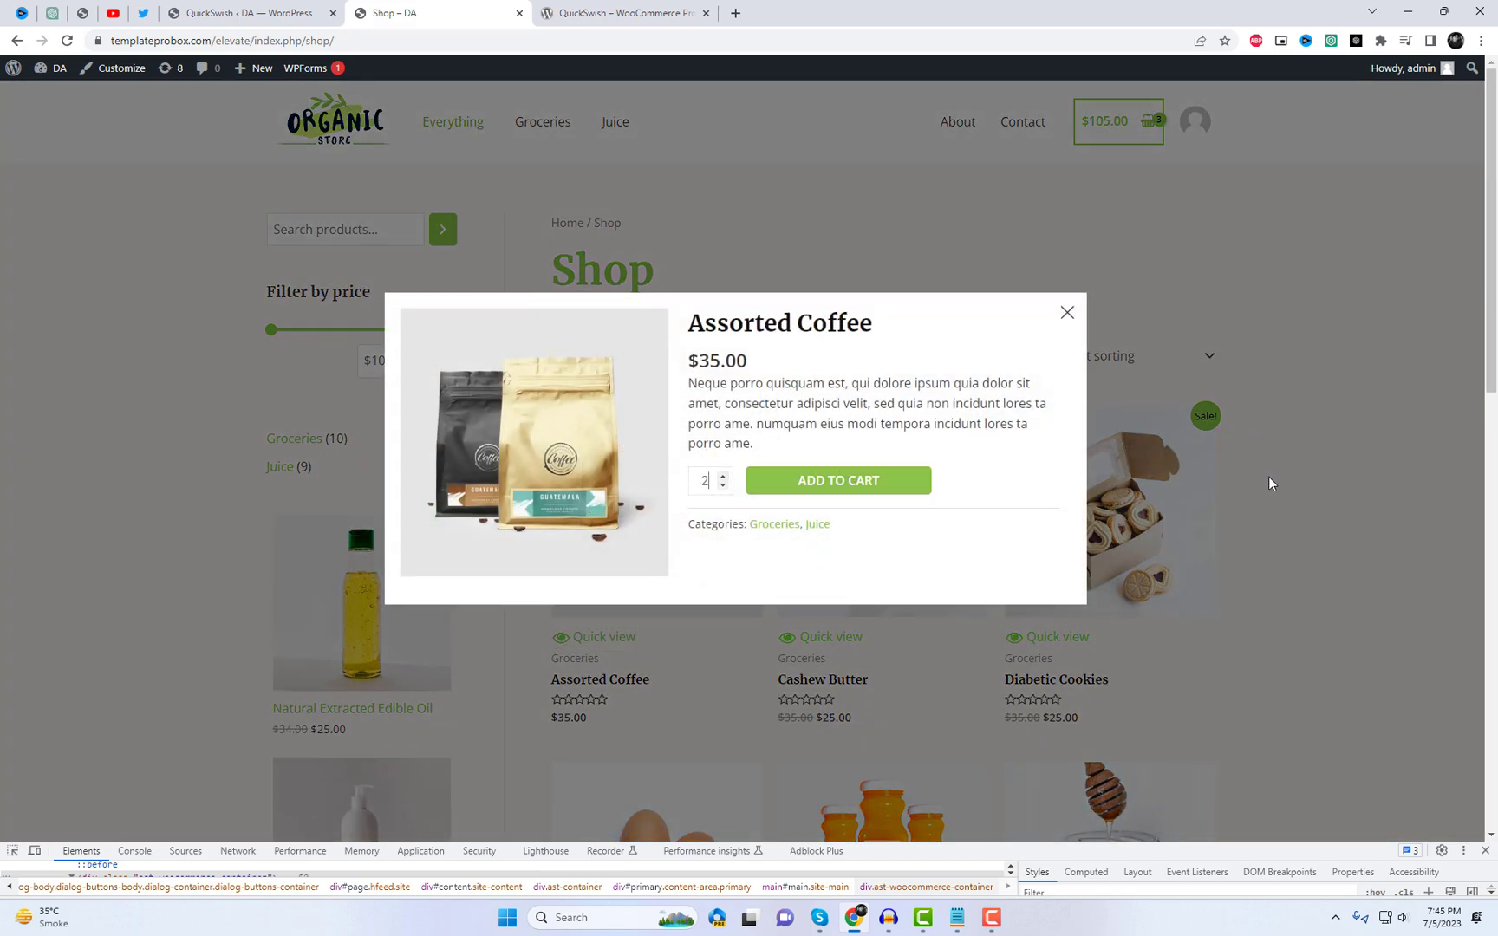
pyautogui.click(1320, 492)
pyautogui.scroll(-2, 1332, 539)
pyautogui.scroll(-4, 1330, 537)
pyautogui.scroll(2, 1327, 534)
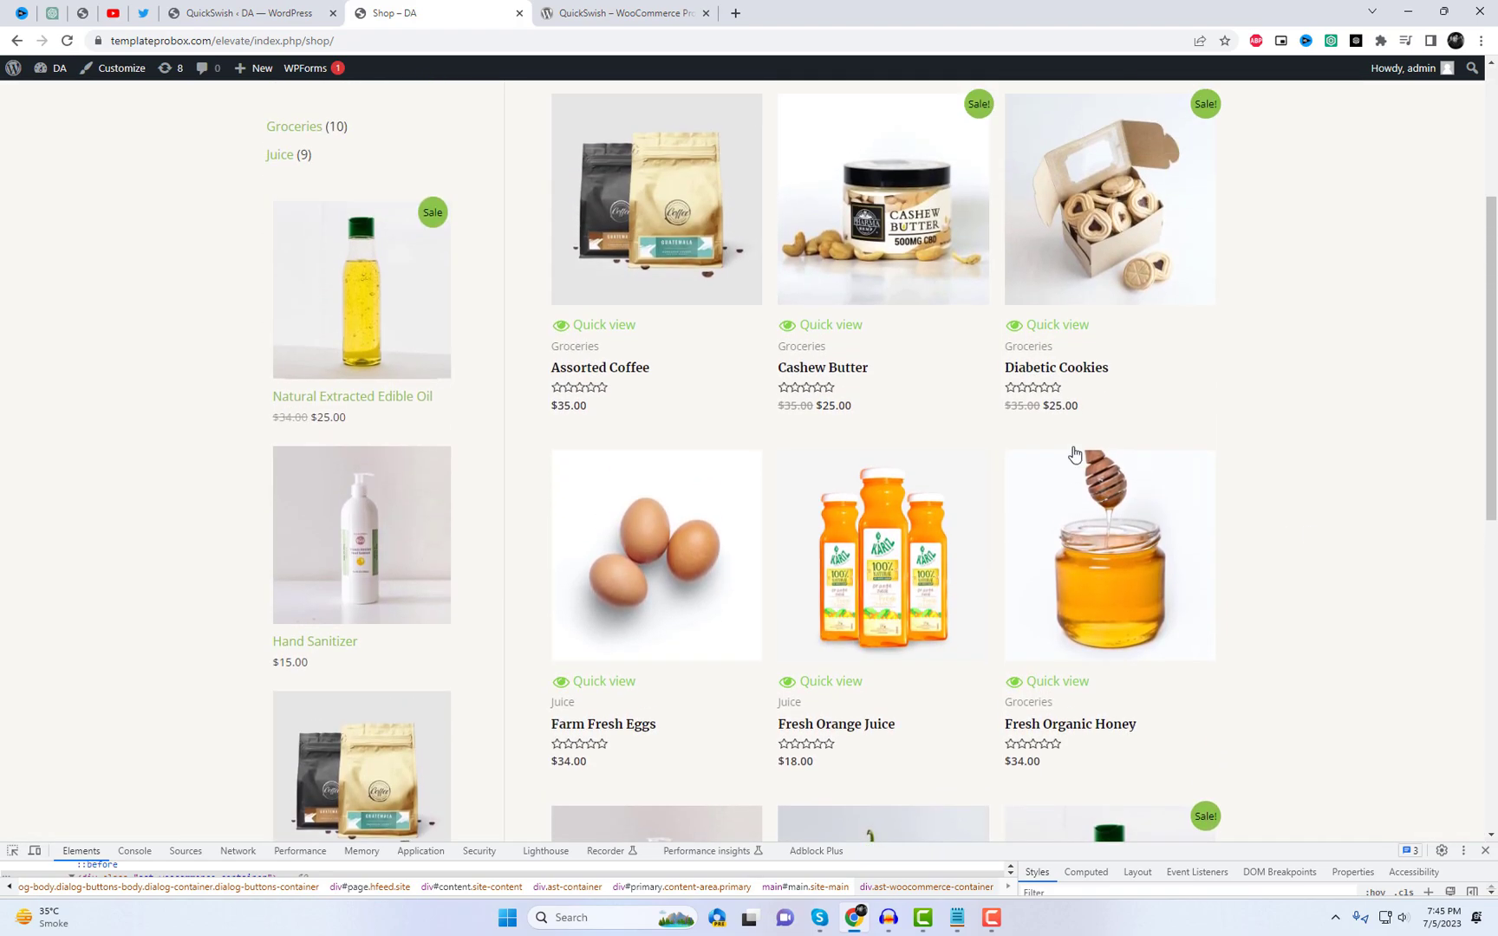
# - Set button style to Theme, keep popup style Custom, and save popup max width 1000
pyautogui.click(239, 13)
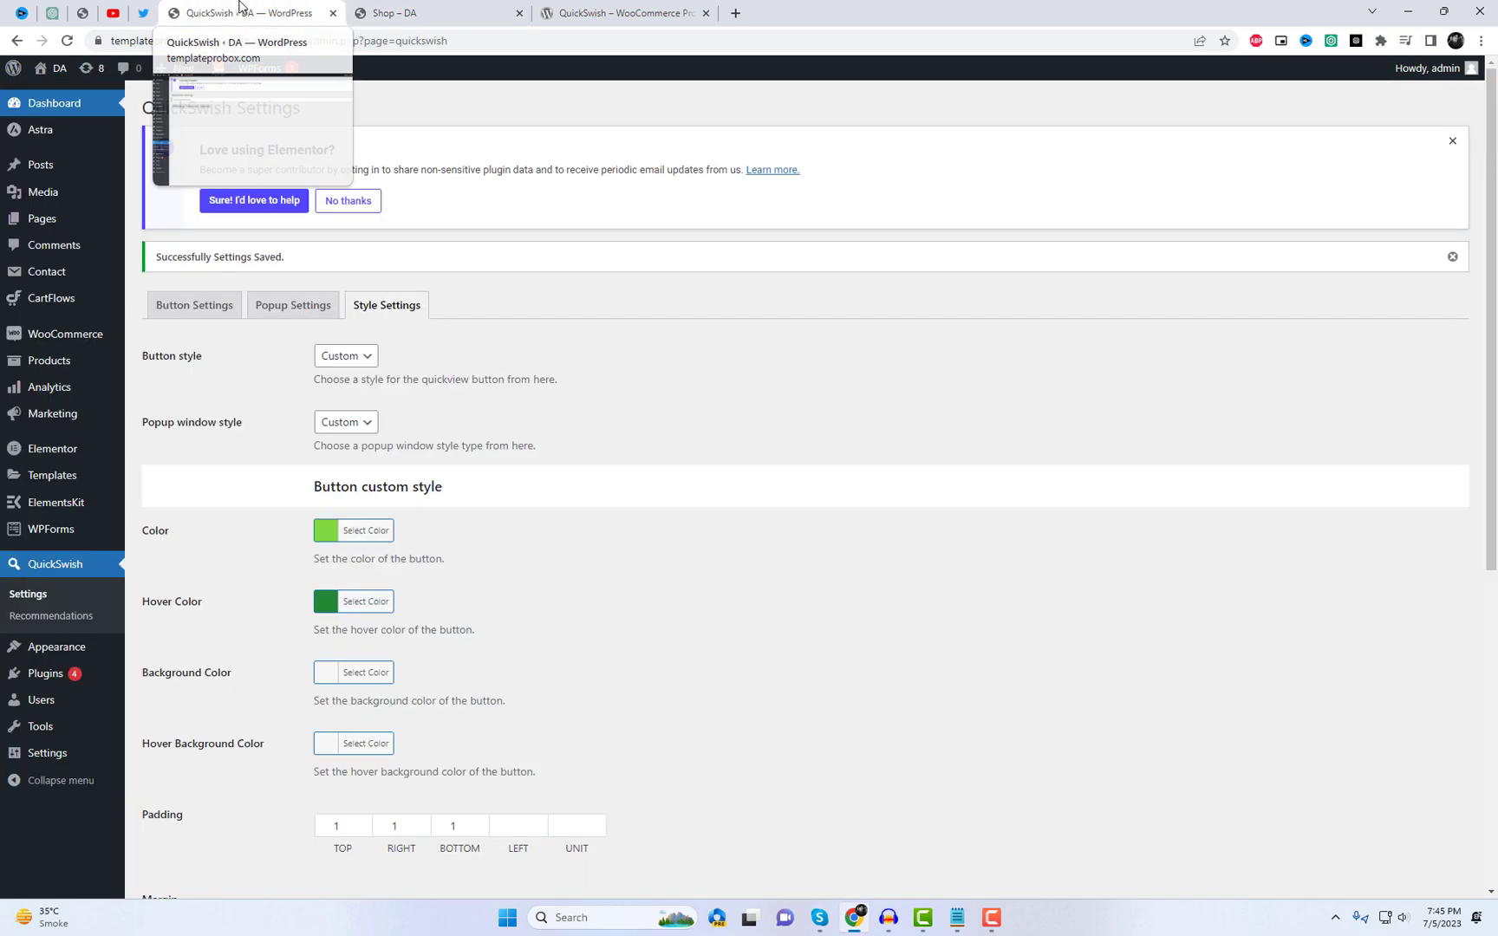
pyautogui.click(360, 365)
pyautogui.click(361, 397)
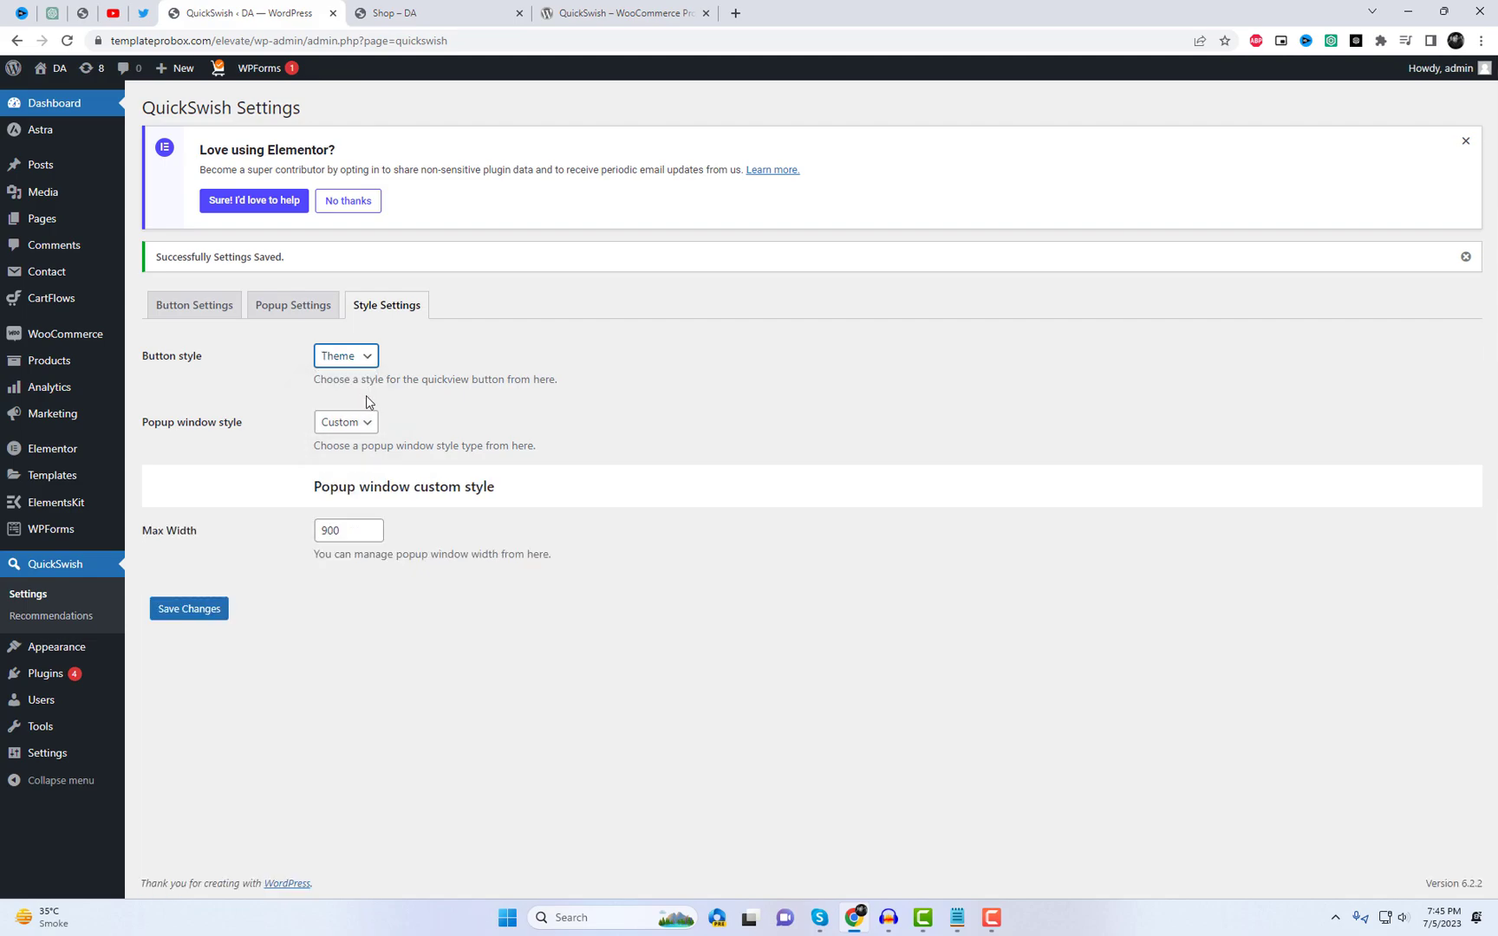
pyautogui.click(357, 428)
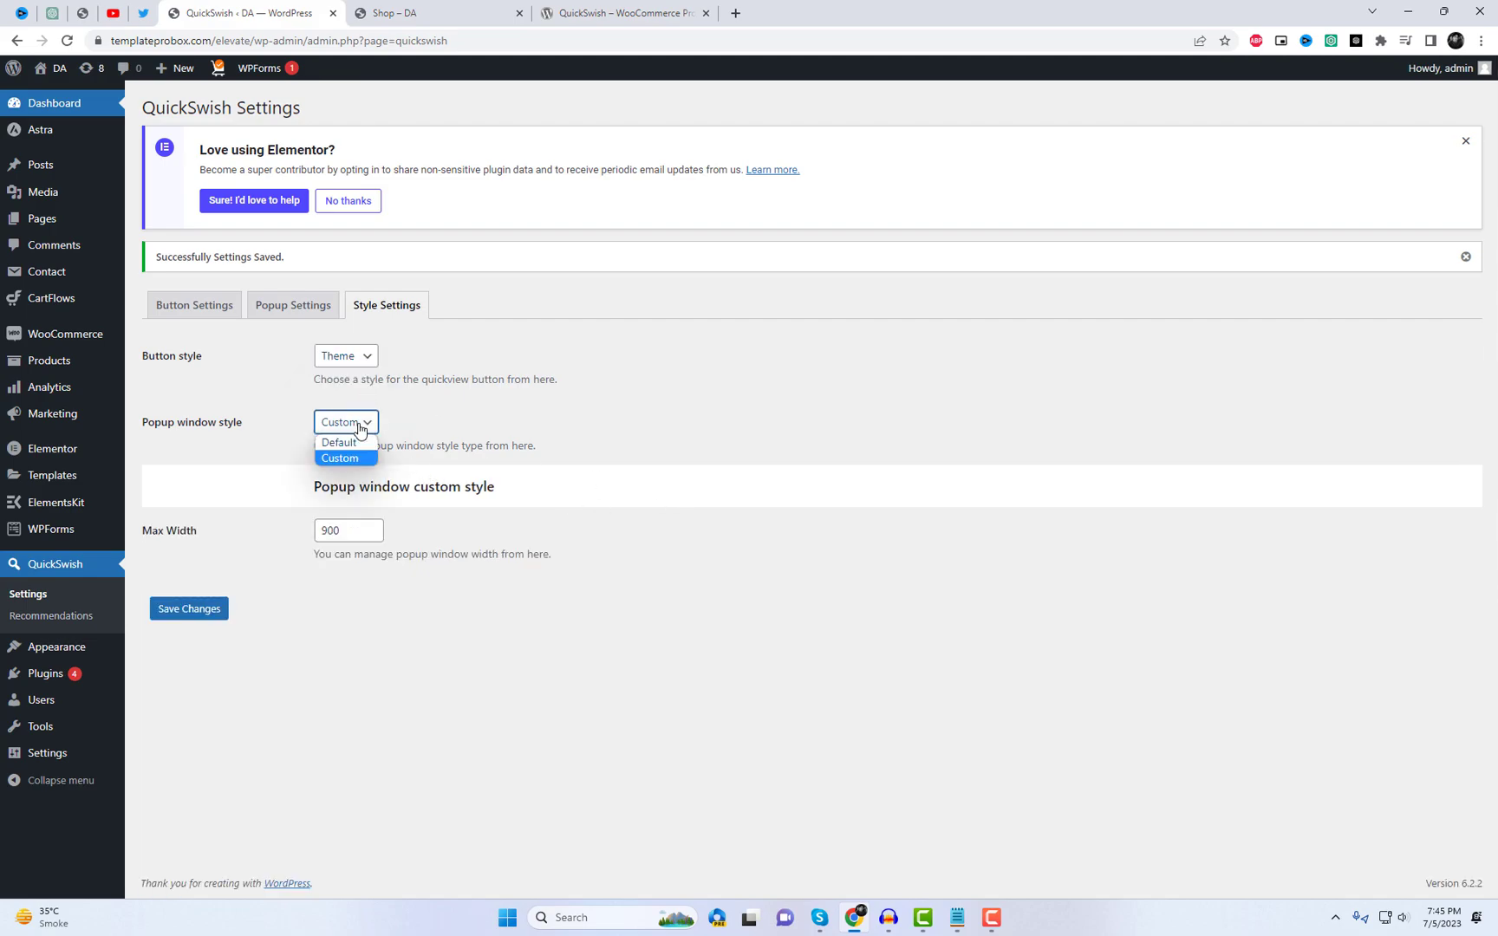
pyautogui.click(358, 449)
pyautogui.click(355, 423)
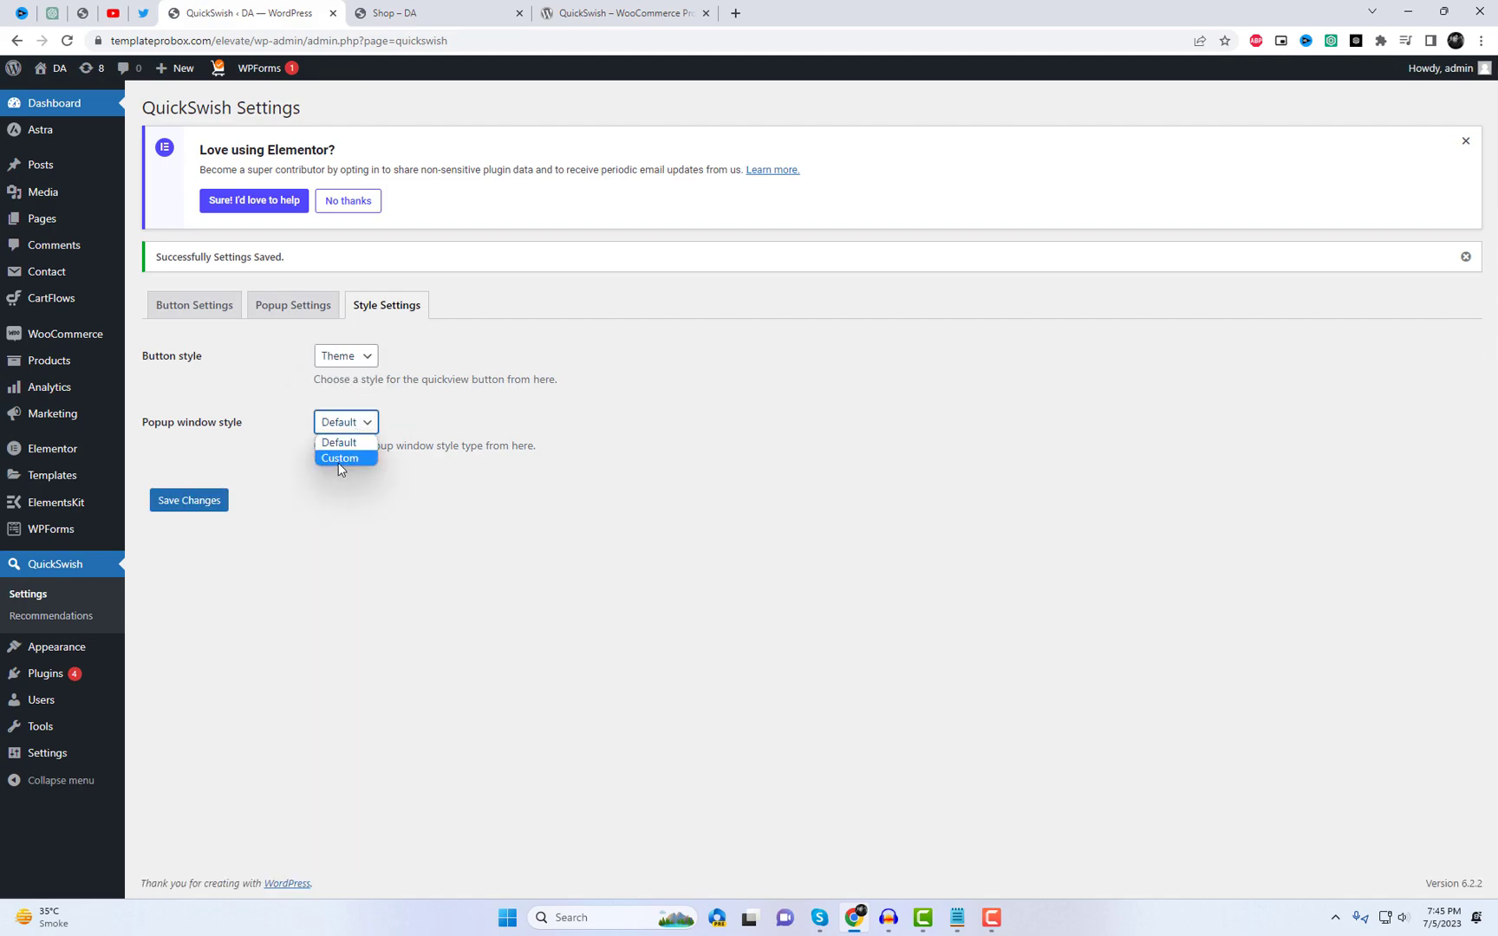
pyautogui.click(338, 459)
pyautogui.click(328, 531)
pyautogui.doubleClick(327, 532)
pyautogui.write('1000')
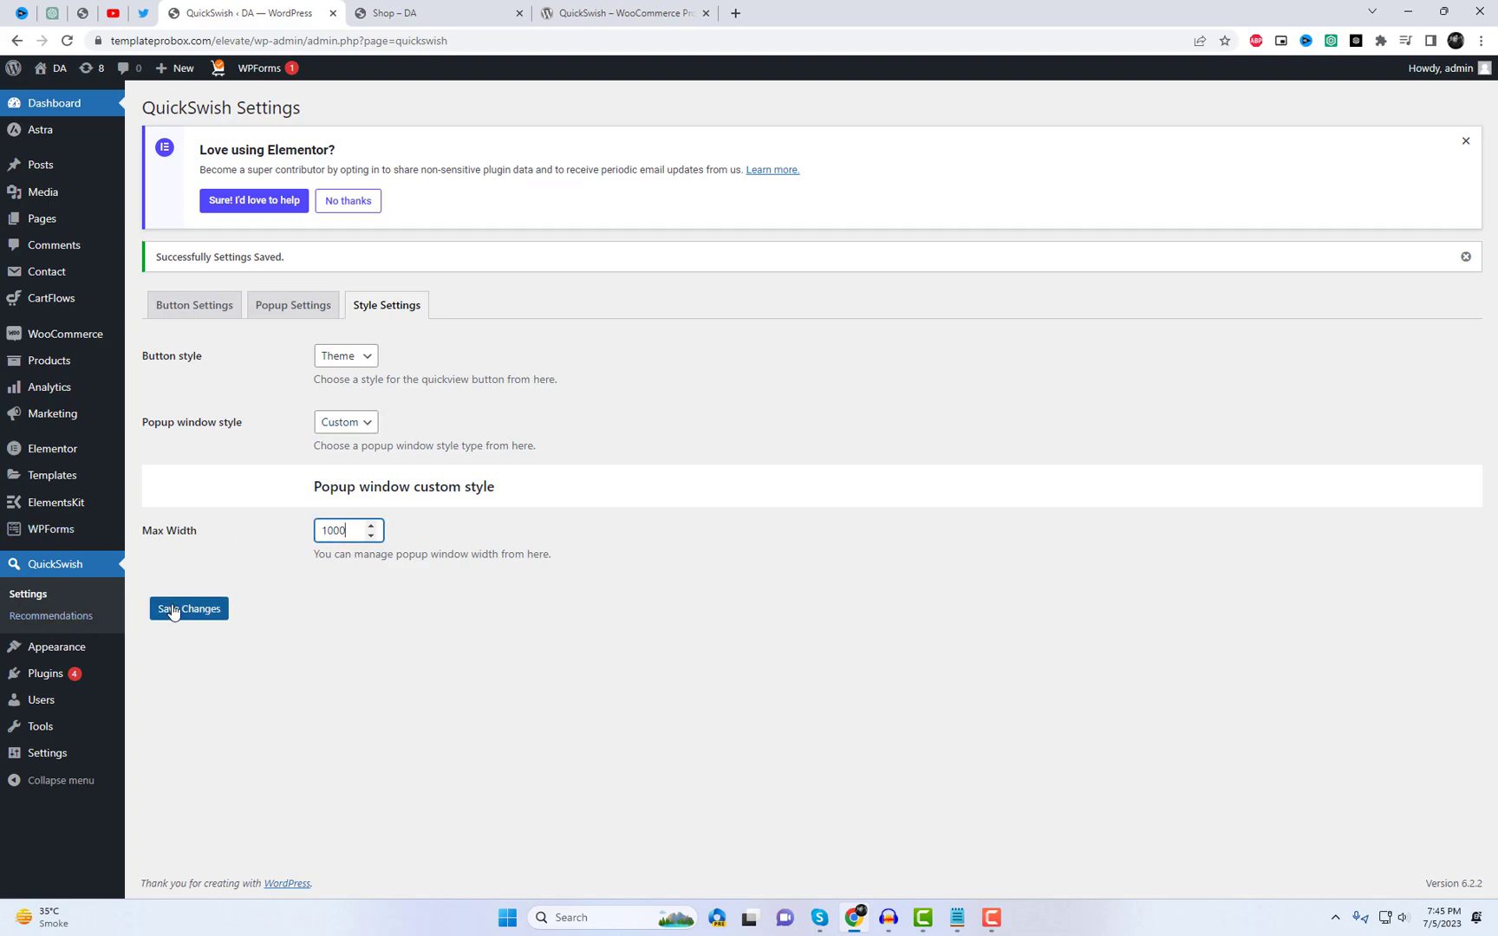
pyautogui.click(174, 609)
# - Reload the shop and test the Diabetic Cookies and Fresh Orange Juice quick views
pyautogui.click(449, 13)
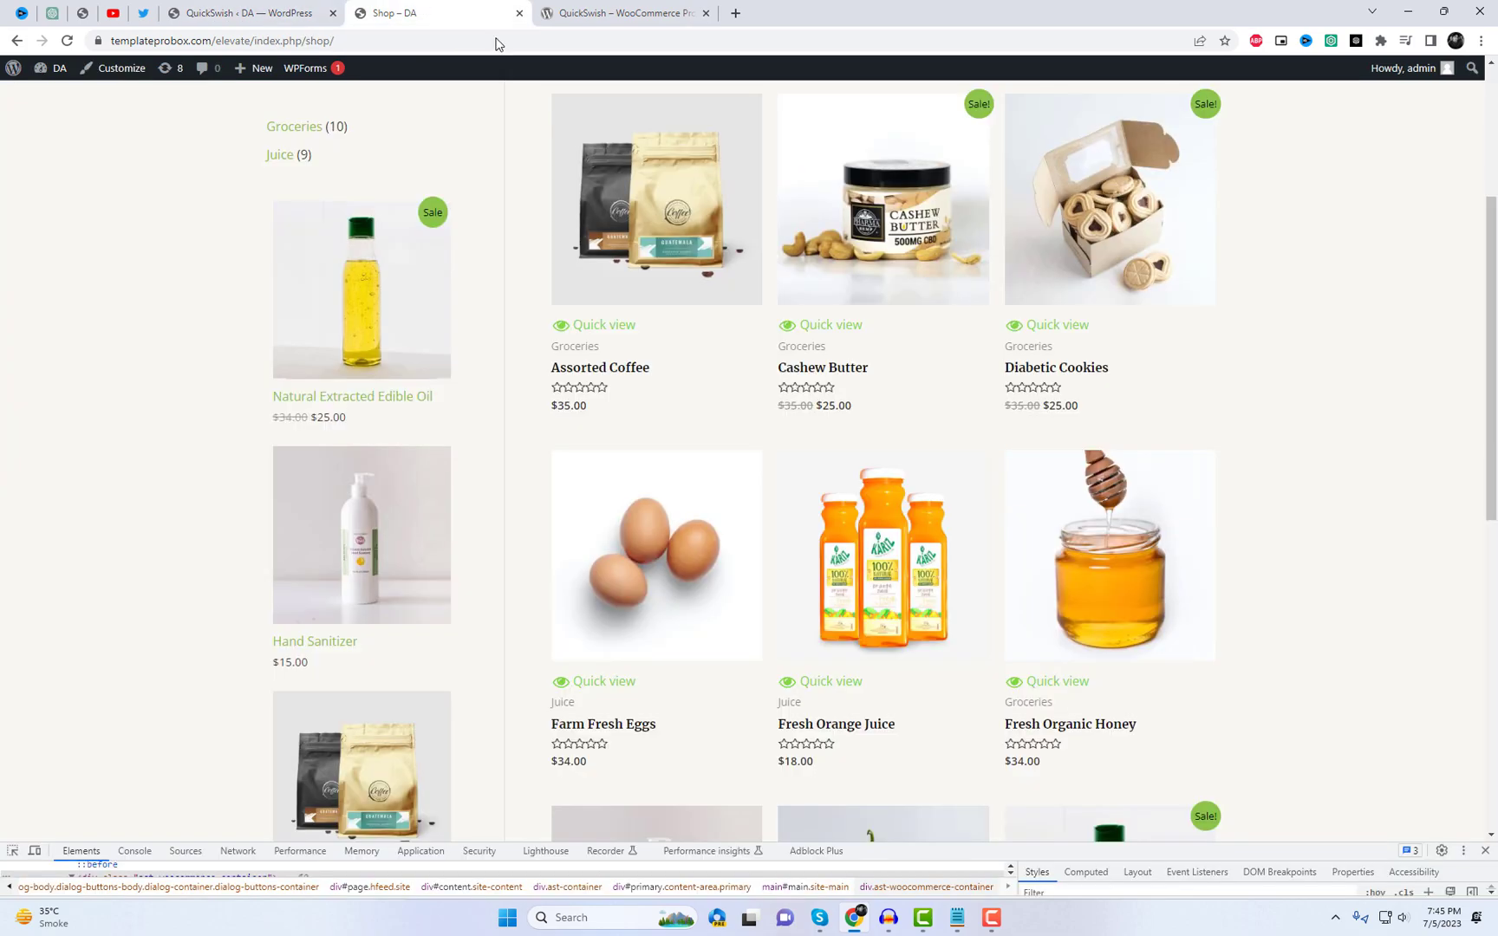
pyautogui.rightClick(1239, 252)
pyautogui.click(1172, 303)
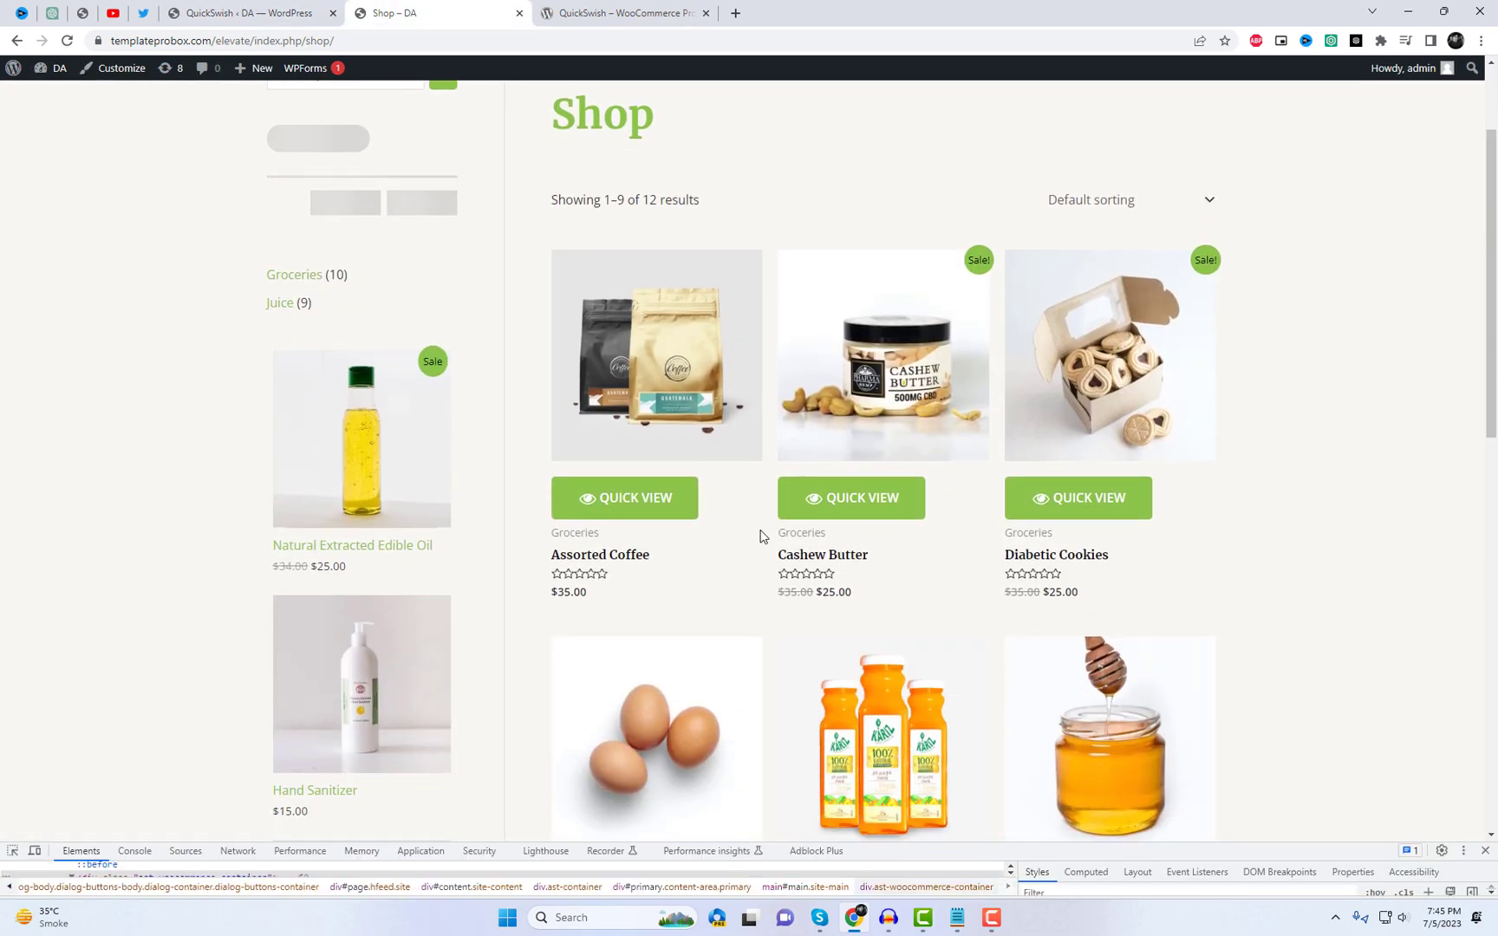
pyautogui.click(1048, 501)
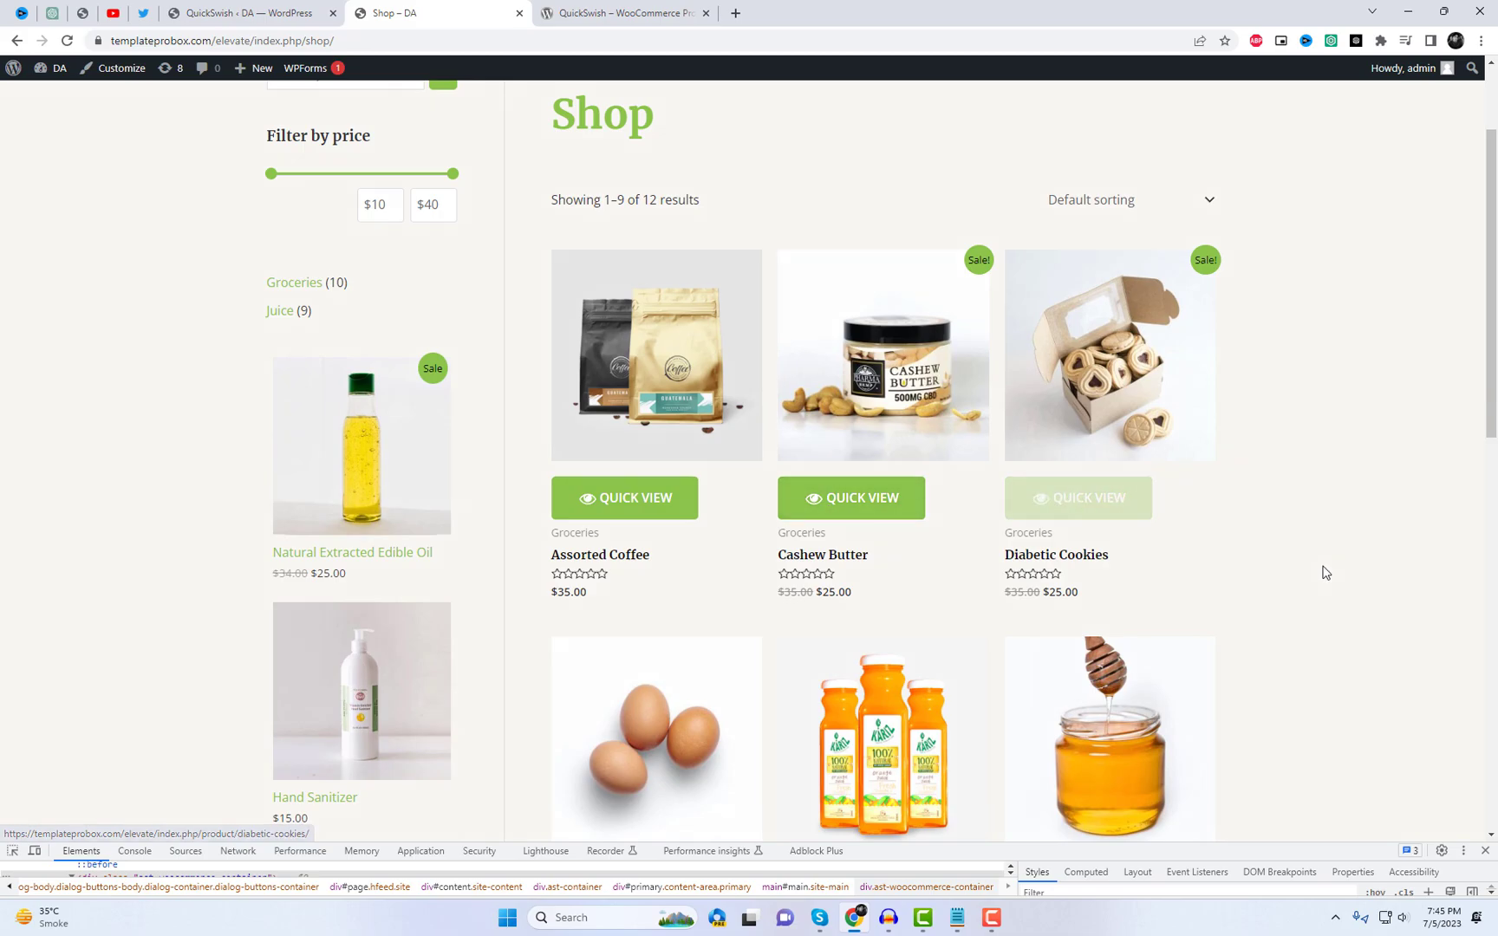
pyautogui.click(1333, 568)
pyautogui.scroll(-5, 1213, 537)
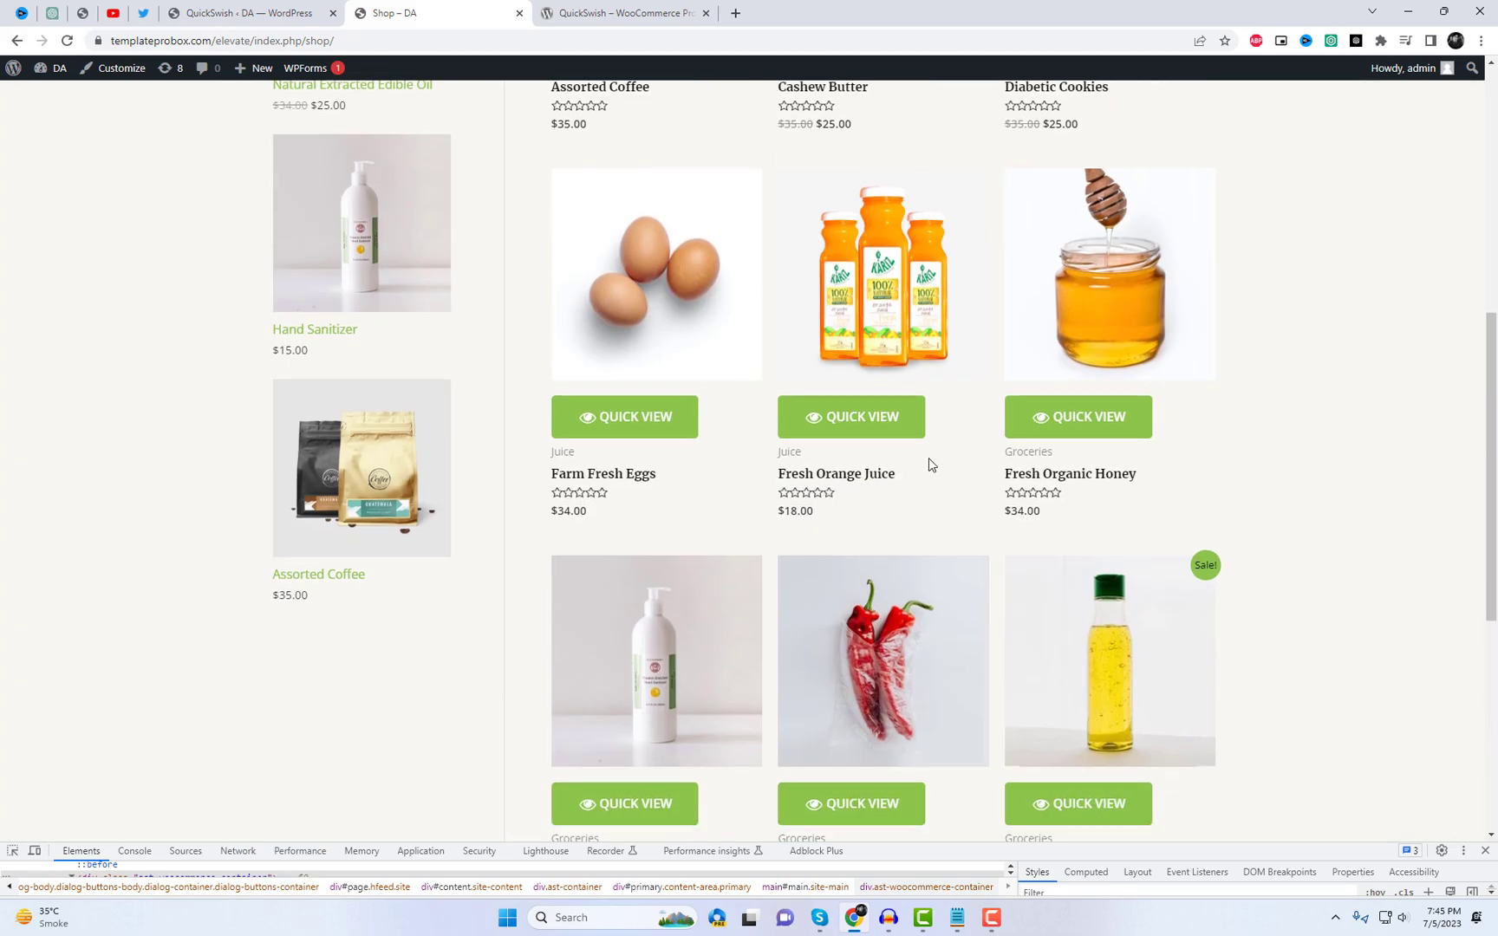
pyautogui.click(884, 420)
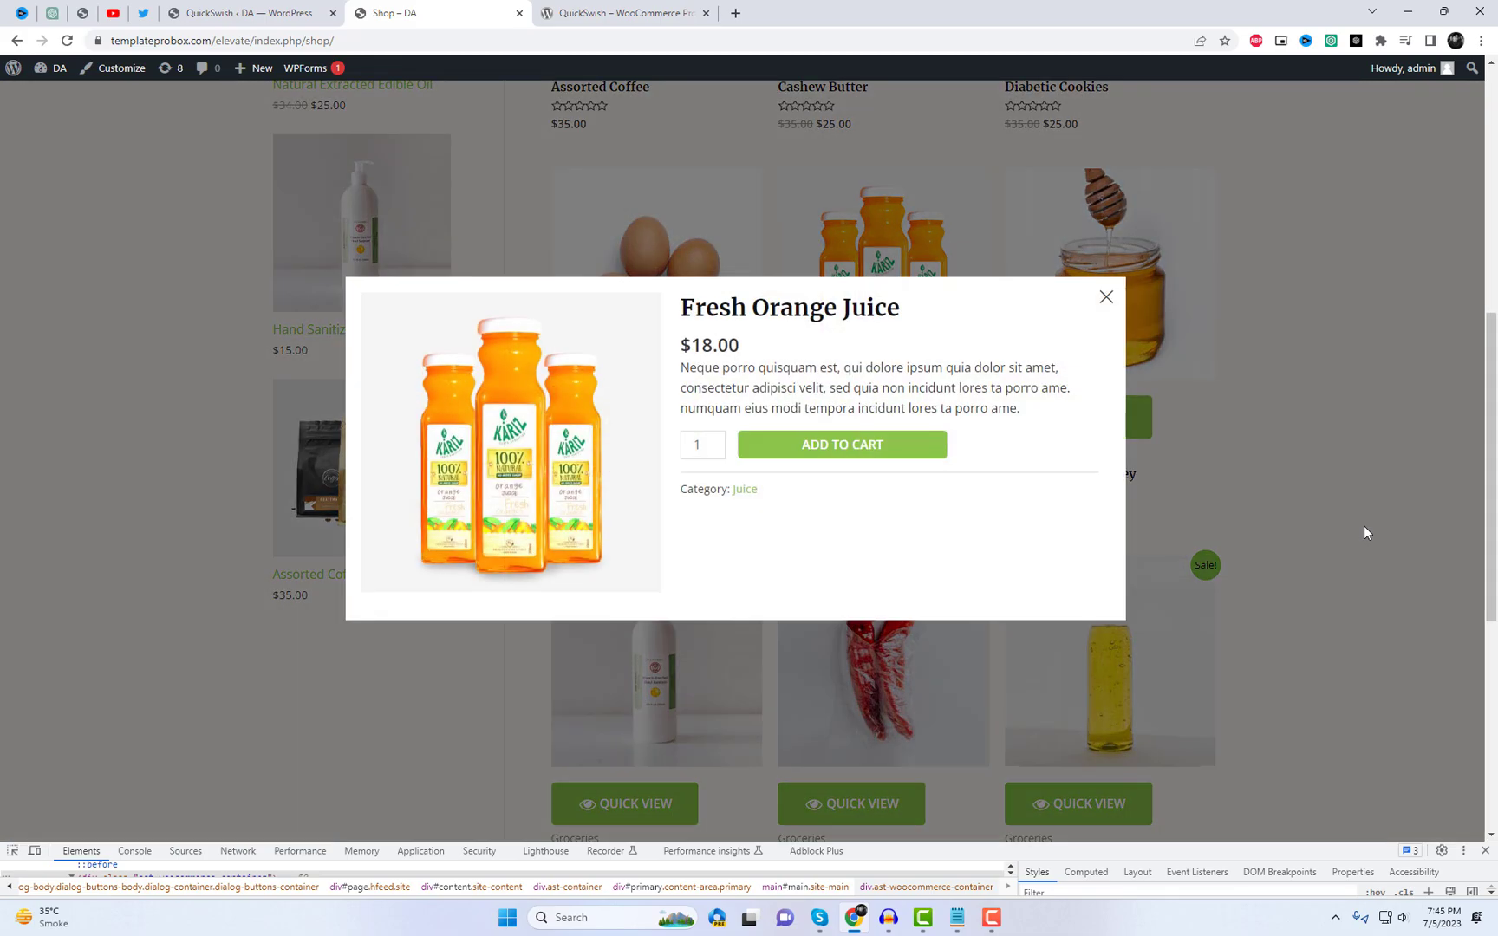
pyautogui.click(1363, 525)
pyautogui.scroll(7, 366, 260)
# - Go to the homepage and test the Assorted Coffee quick view there
pyautogui.click(315, 132)
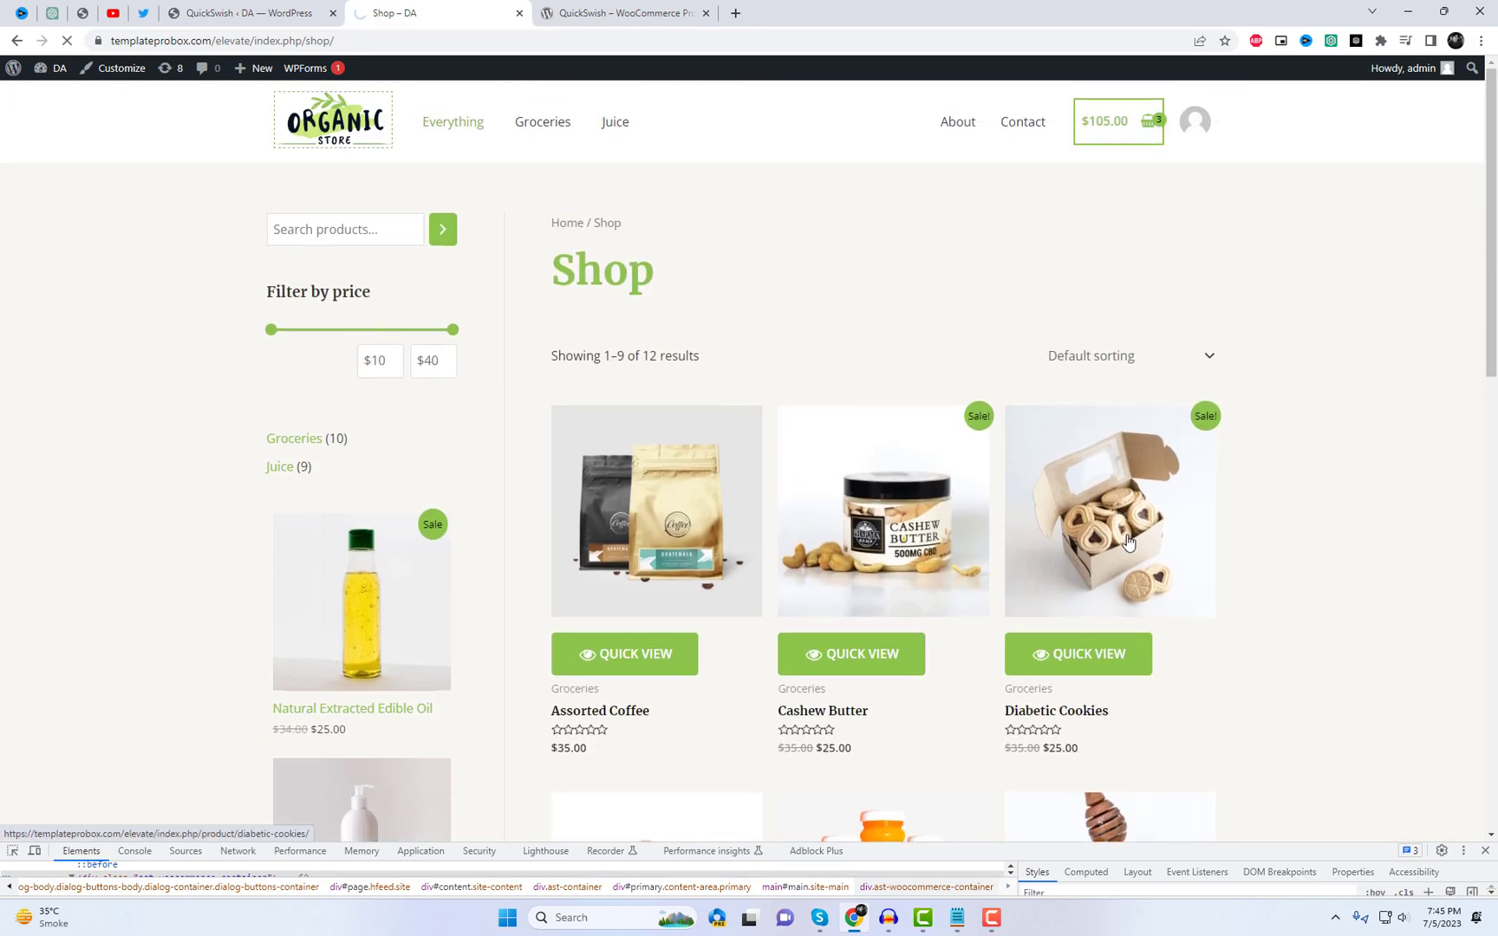
pyautogui.scroll(-10, 1231, 561)
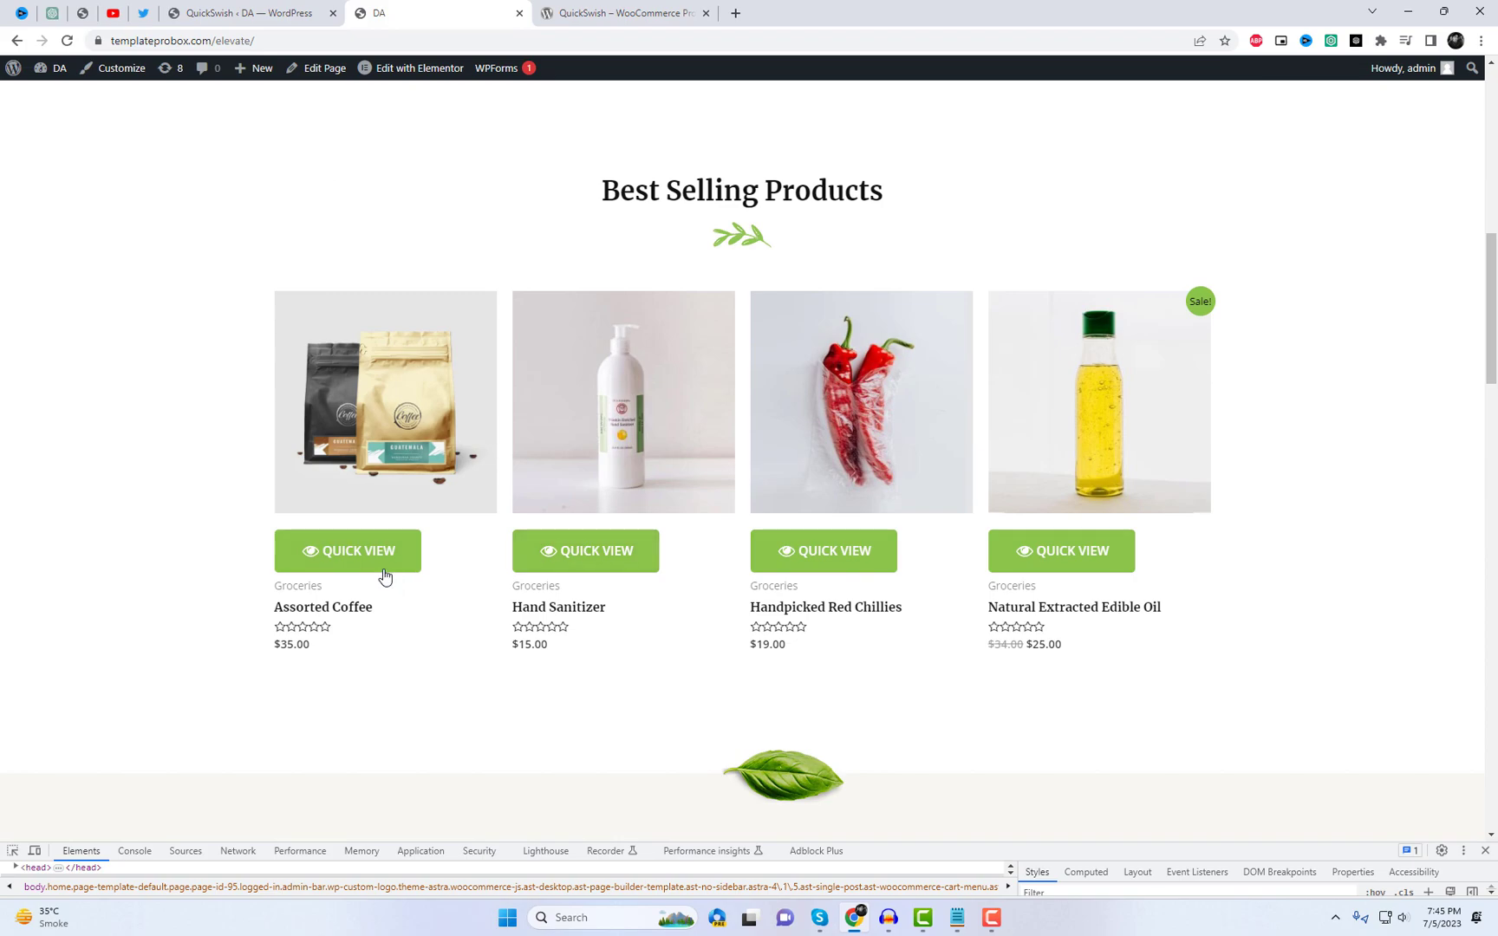
pyautogui.click(383, 569)
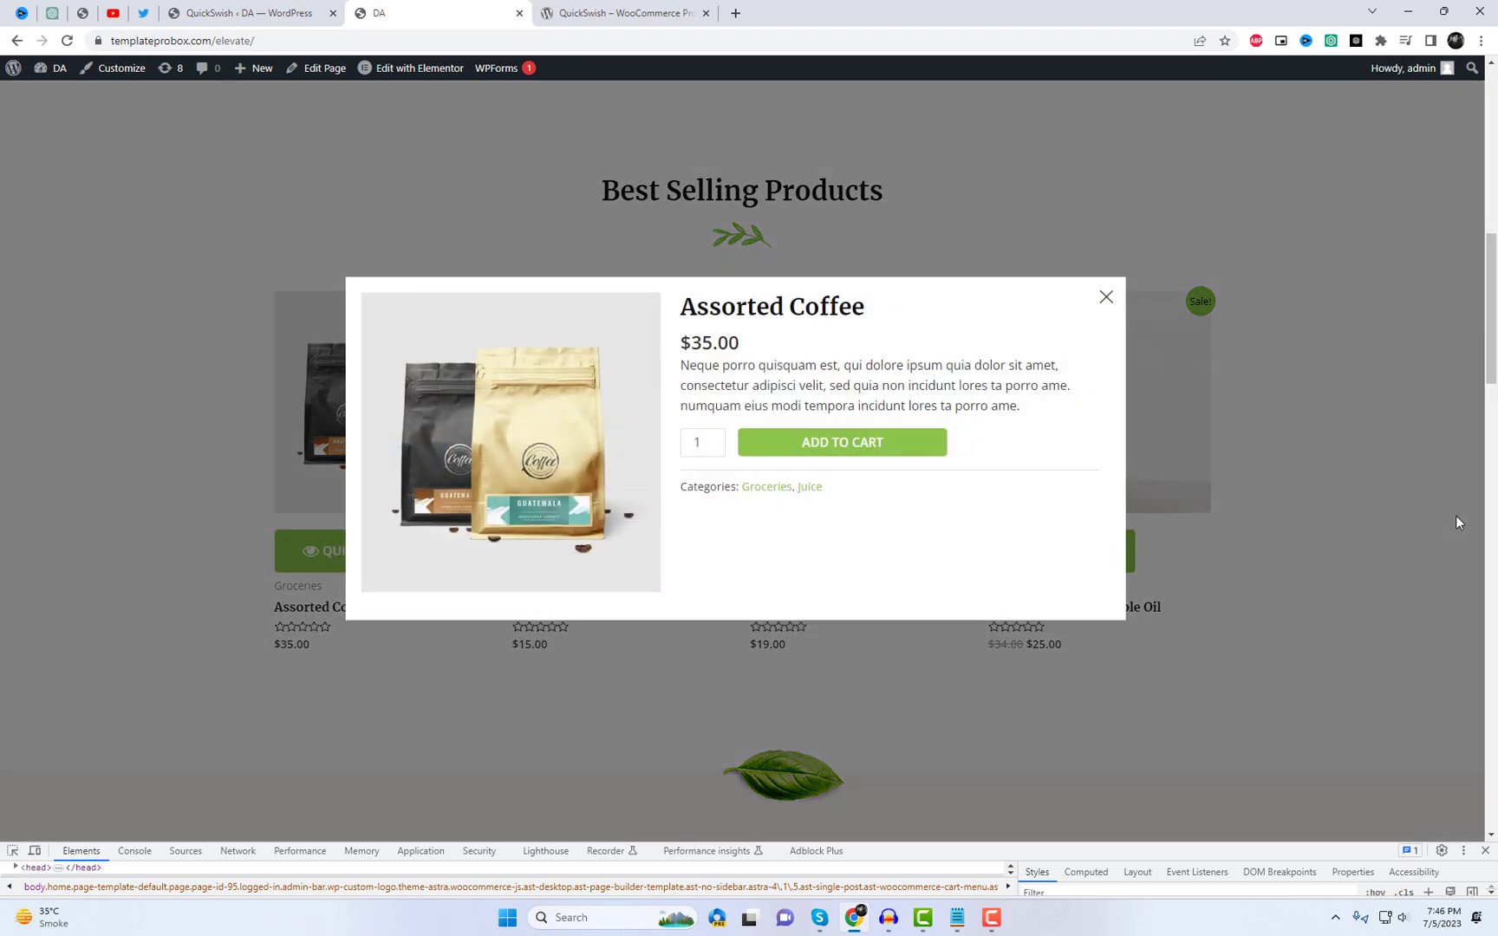
pyautogui.click(377, 197)
# - Set the quick-view button style to Default and save the style settings
pyautogui.click(252, 13)
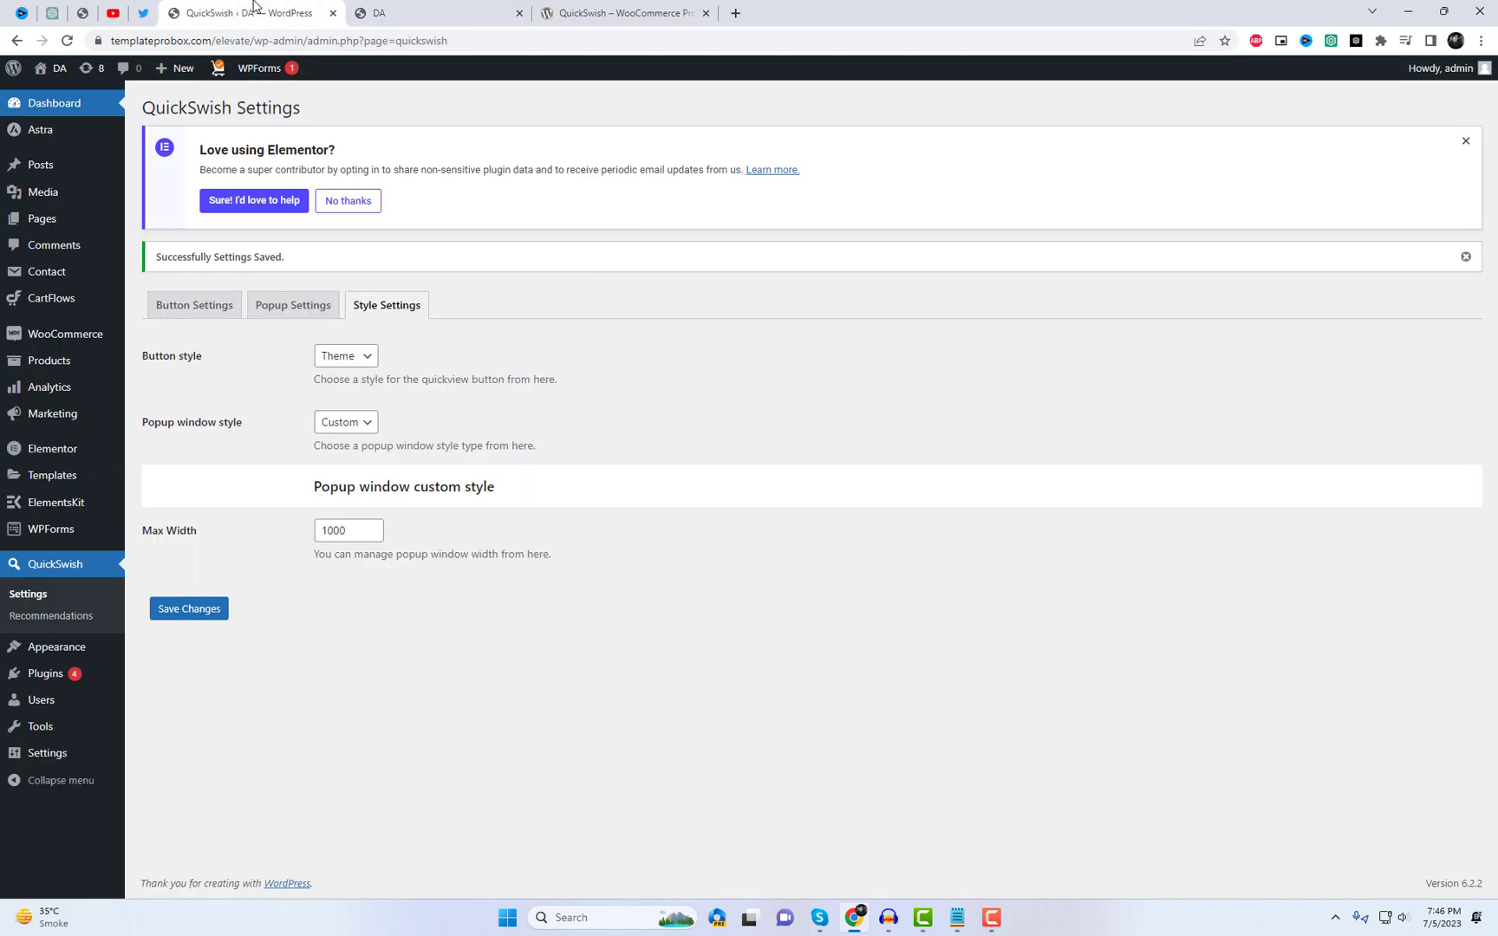
pyautogui.click(353, 354)
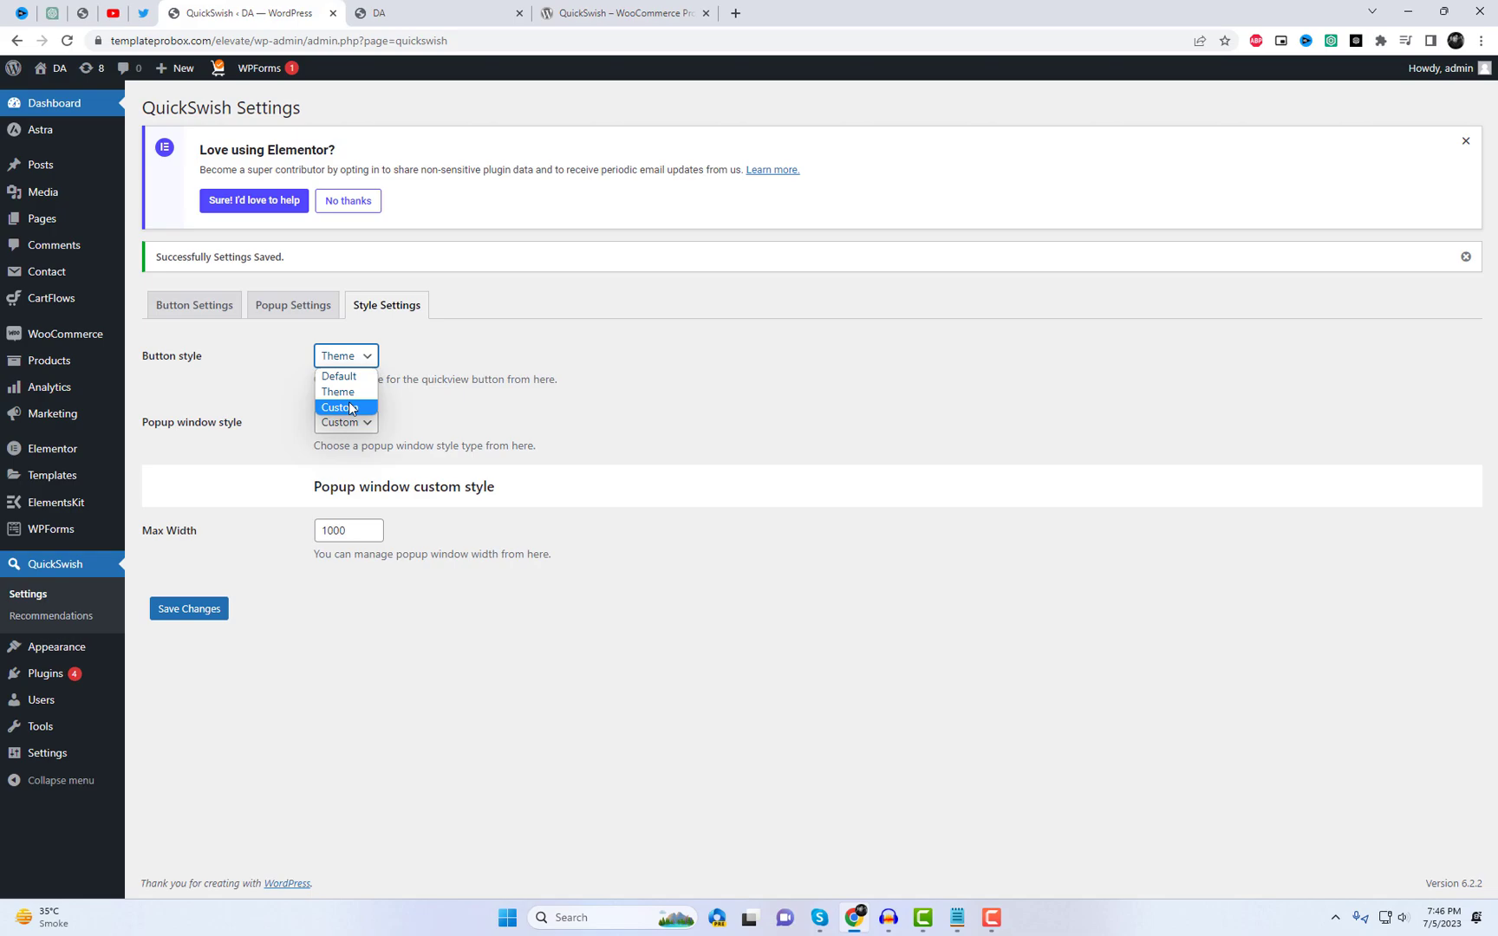
pyautogui.click(338, 375)
pyautogui.click(211, 611)
pyautogui.click(211, 611)
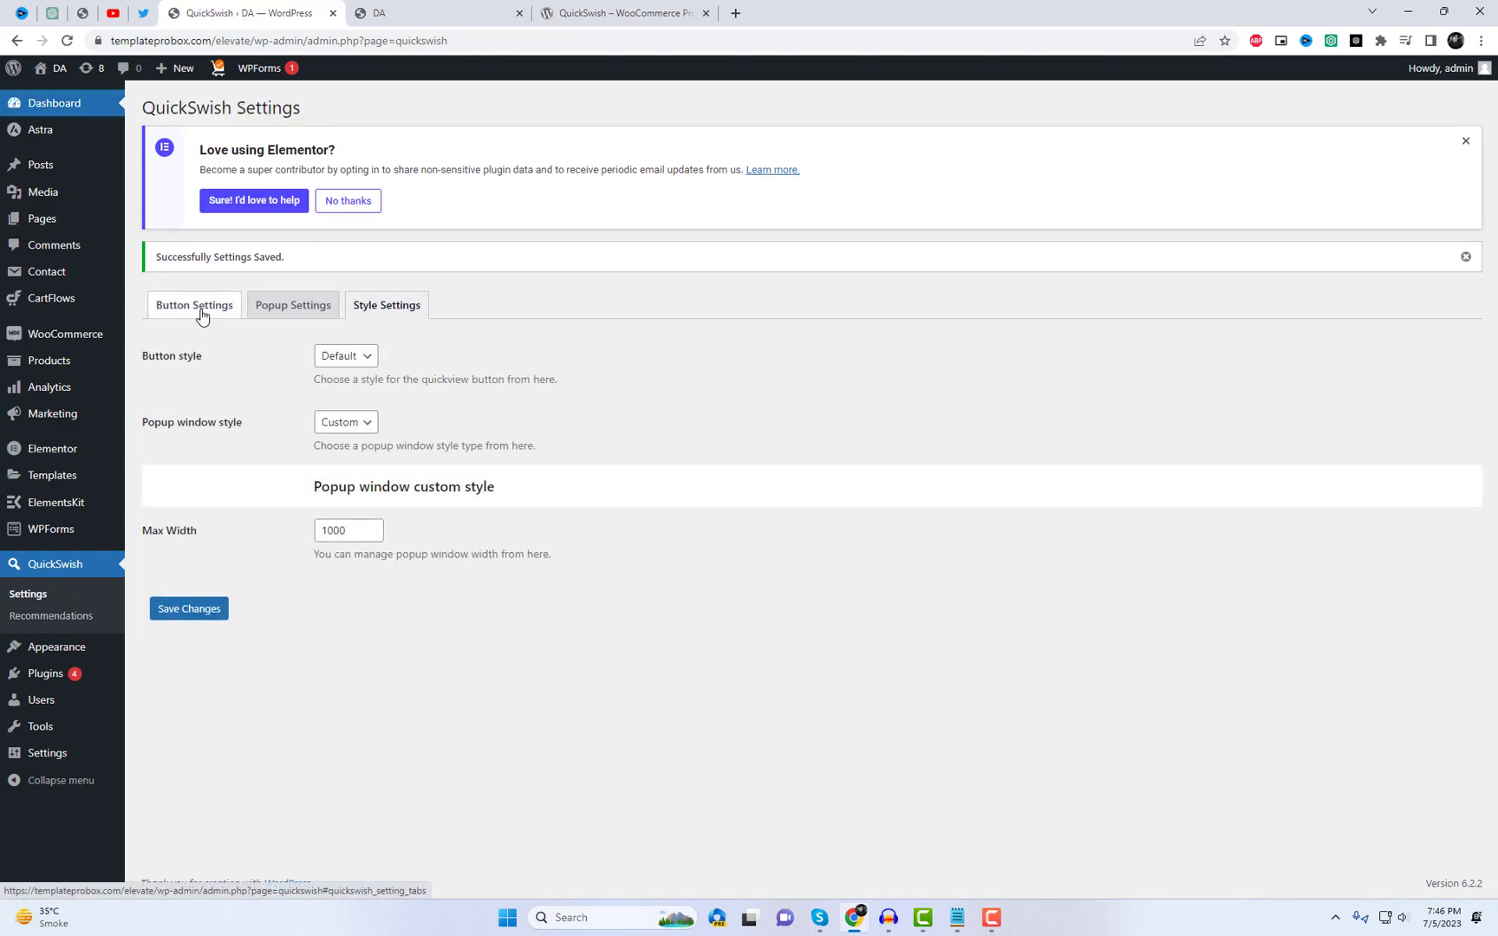
# - Place the button After Add To Cart, turn mobile quick view off and on, and save
pyautogui.click(194, 305)
pyautogui.click(408, 454)
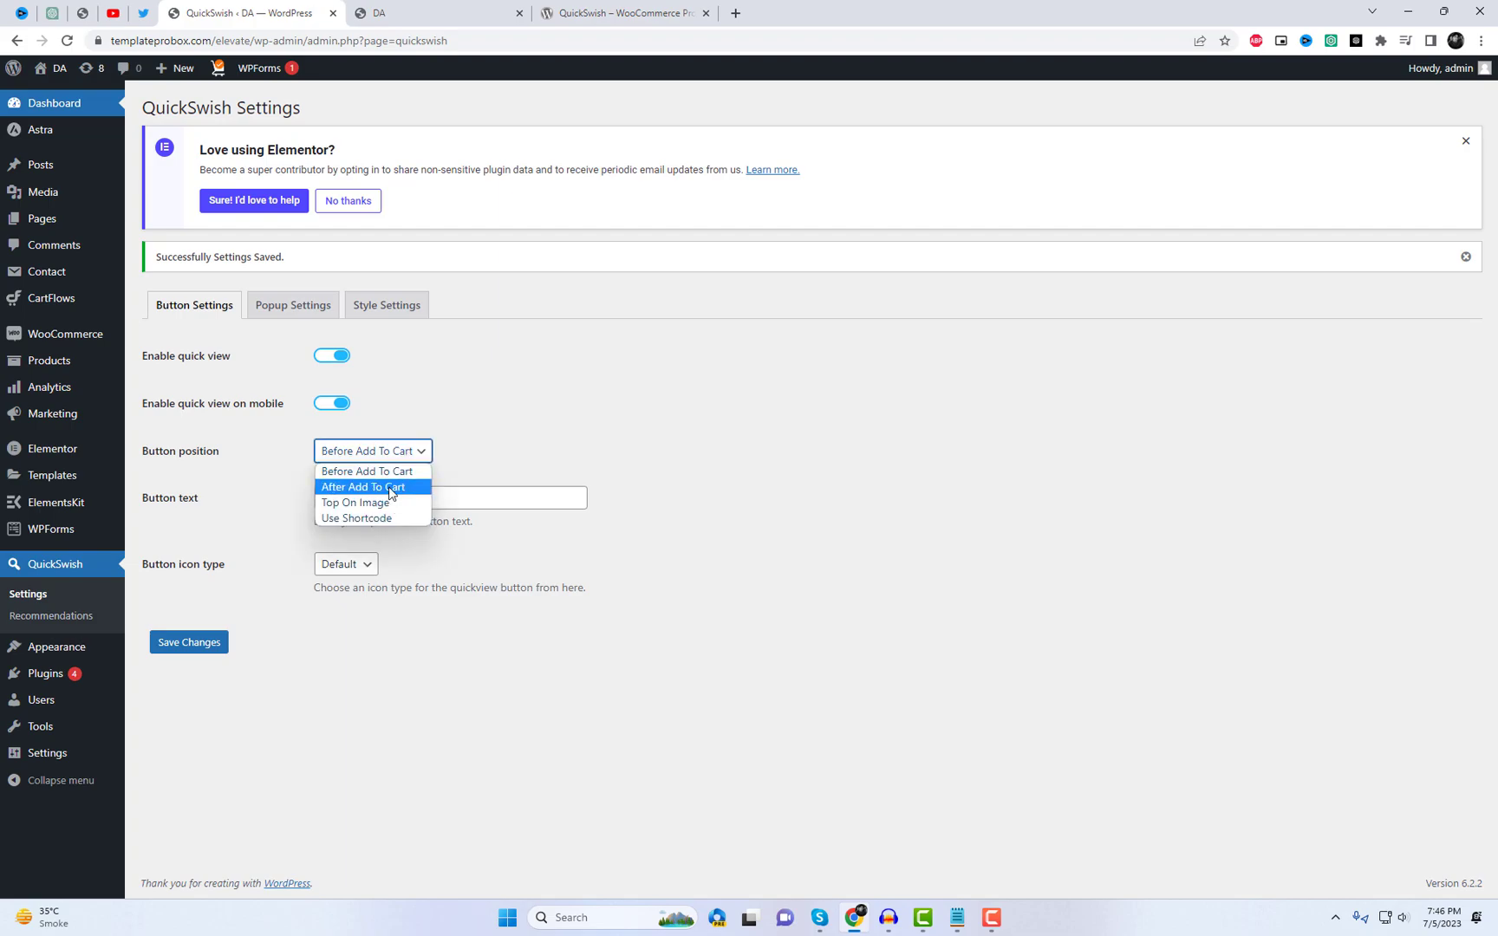
pyautogui.click(391, 488)
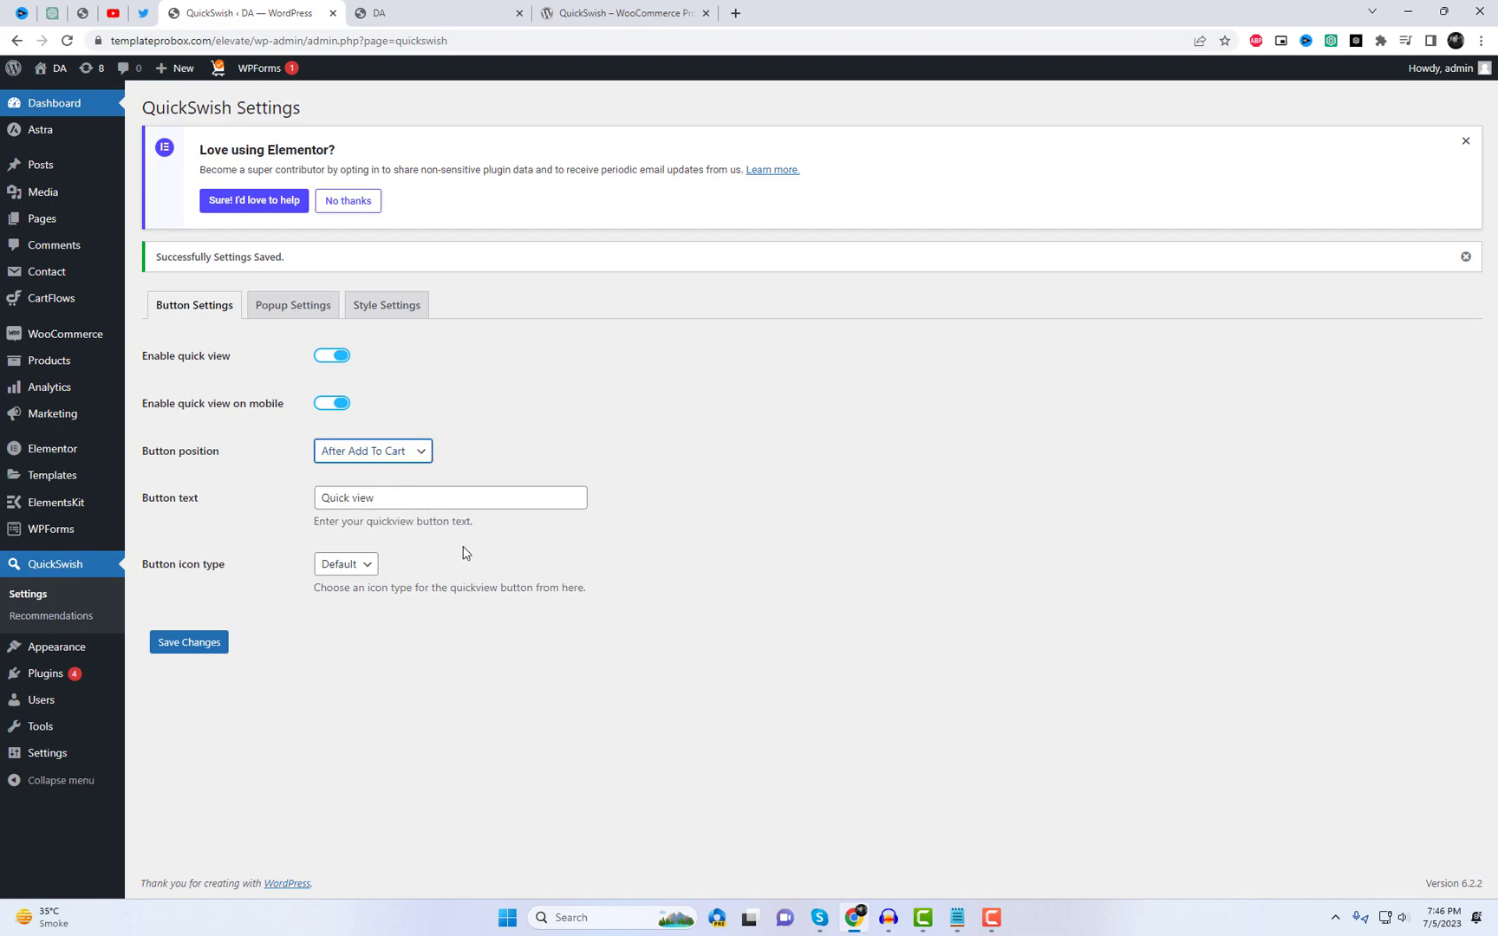
pyautogui.click(215, 644)
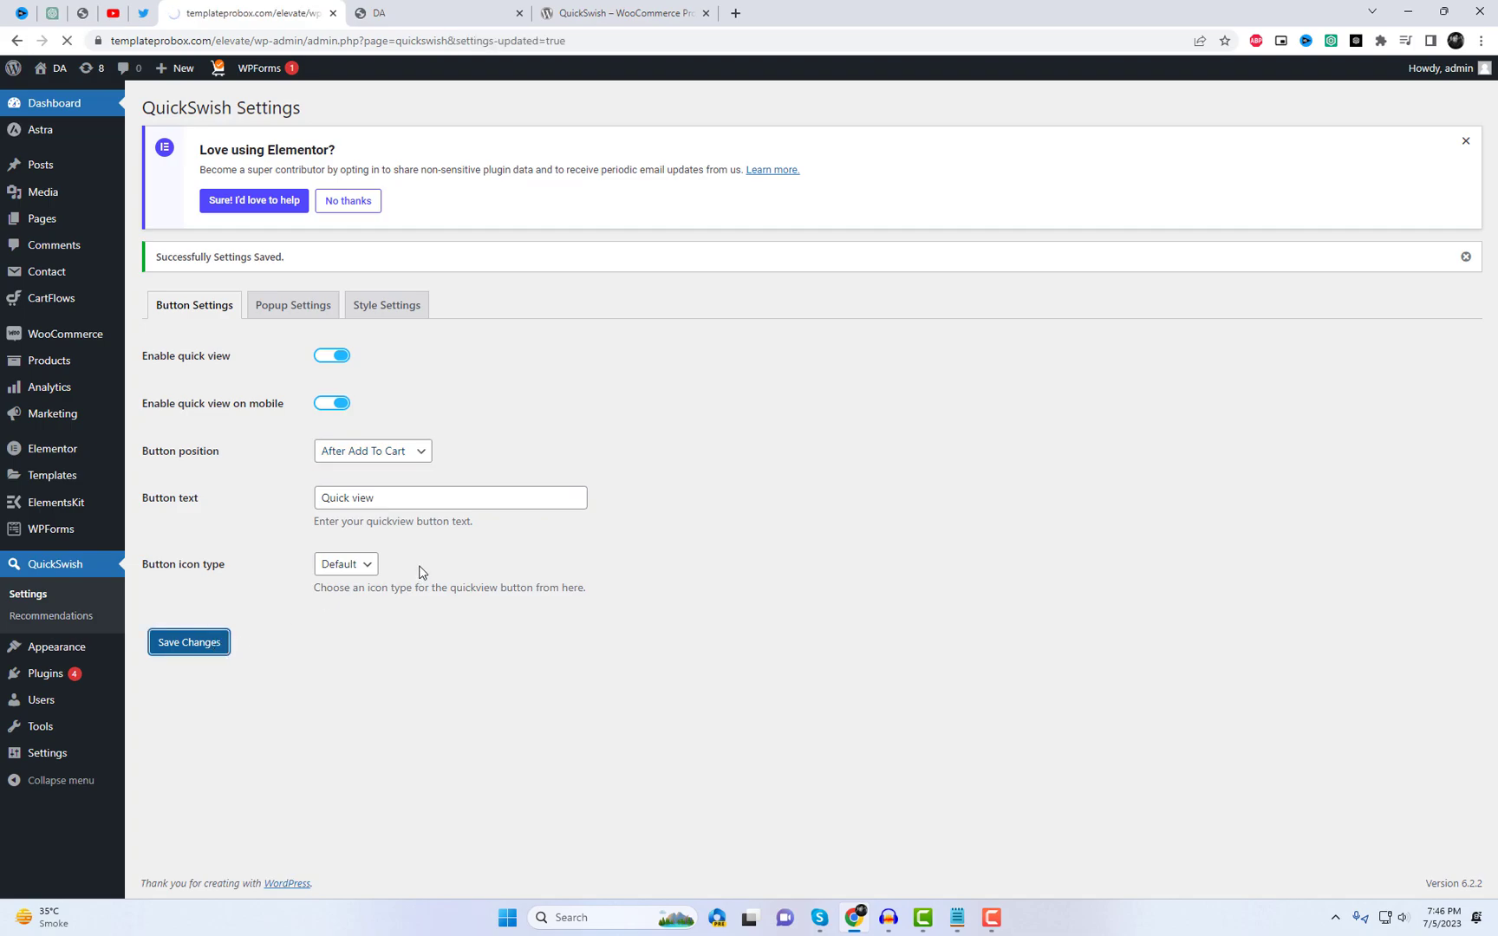
pyautogui.click(342, 405)
pyautogui.click(344, 407)
pyautogui.click(209, 651)
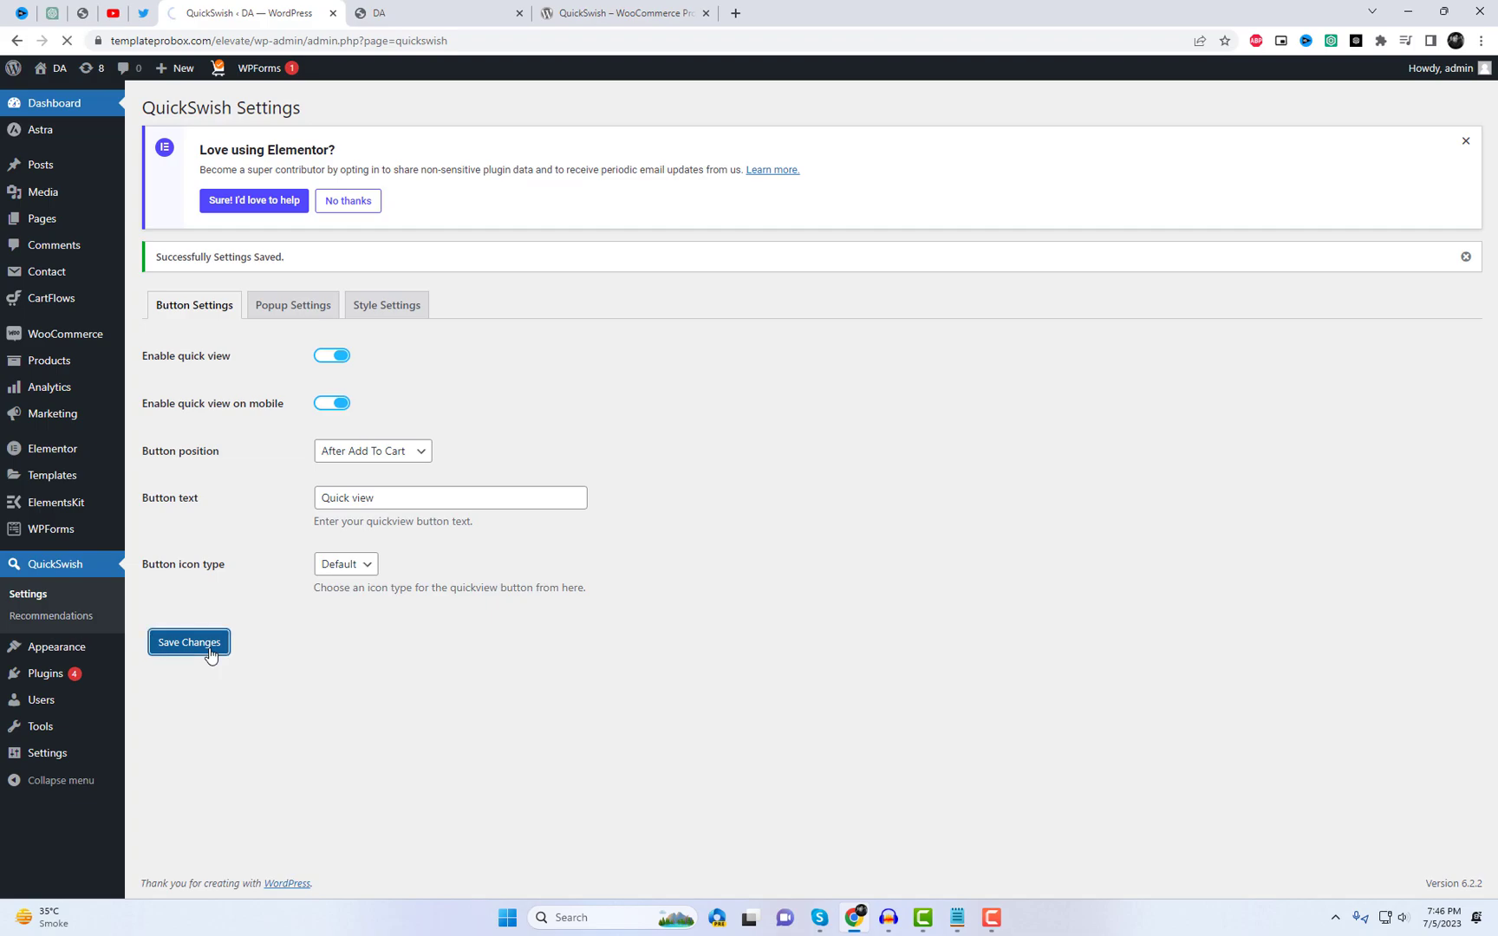
pyautogui.click(429, 6)
pyautogui.rightClick(547, 213)
pyautogui.click(589, 254)
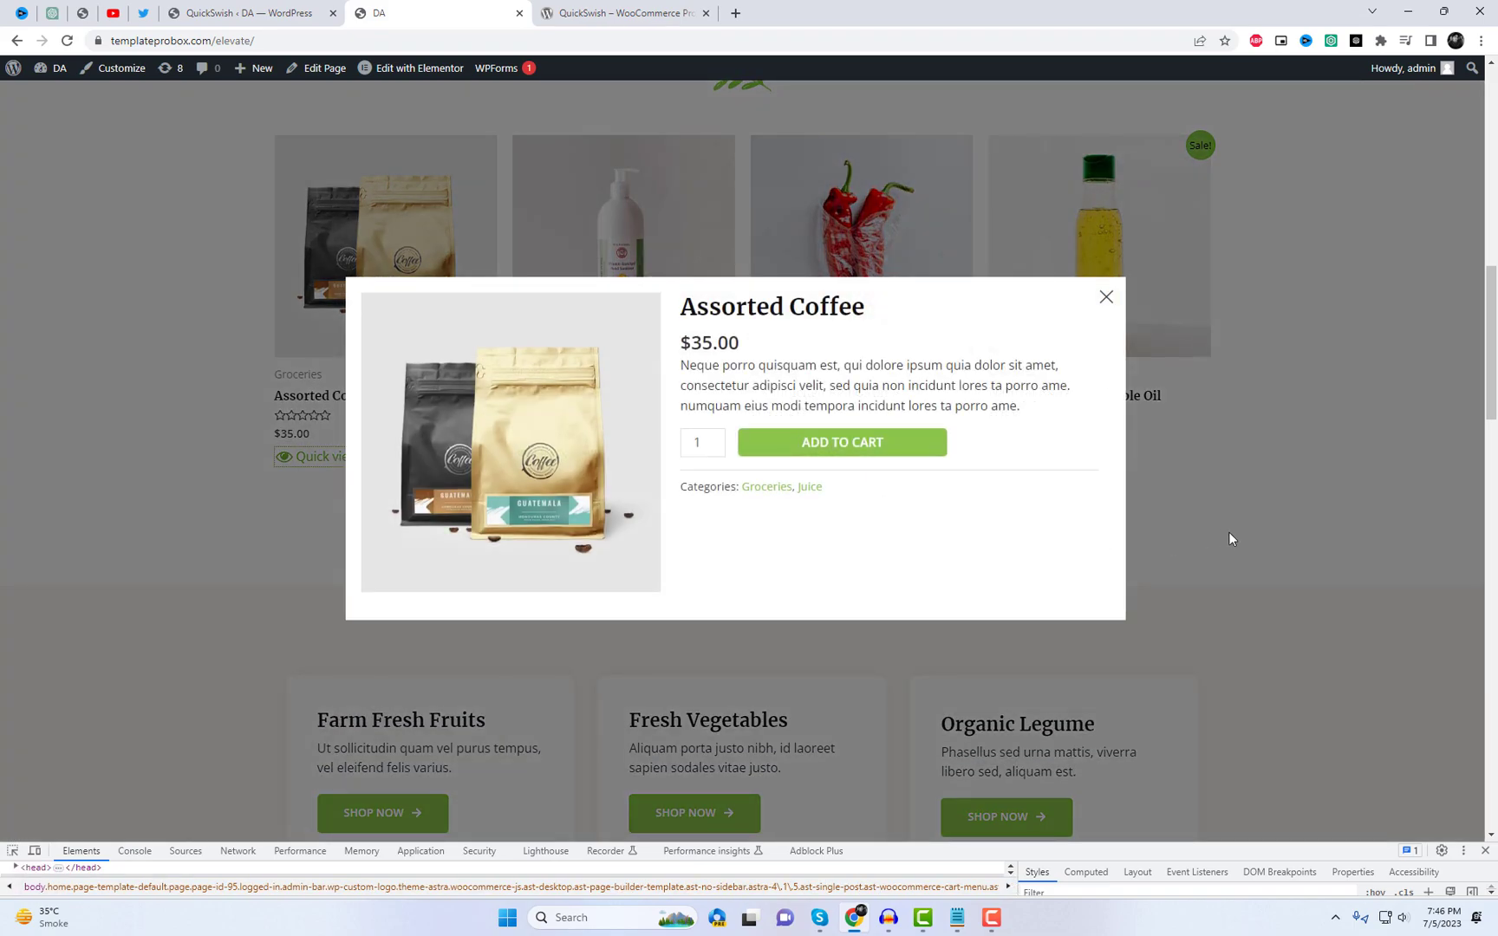
pyautogui.click(1228, 538)
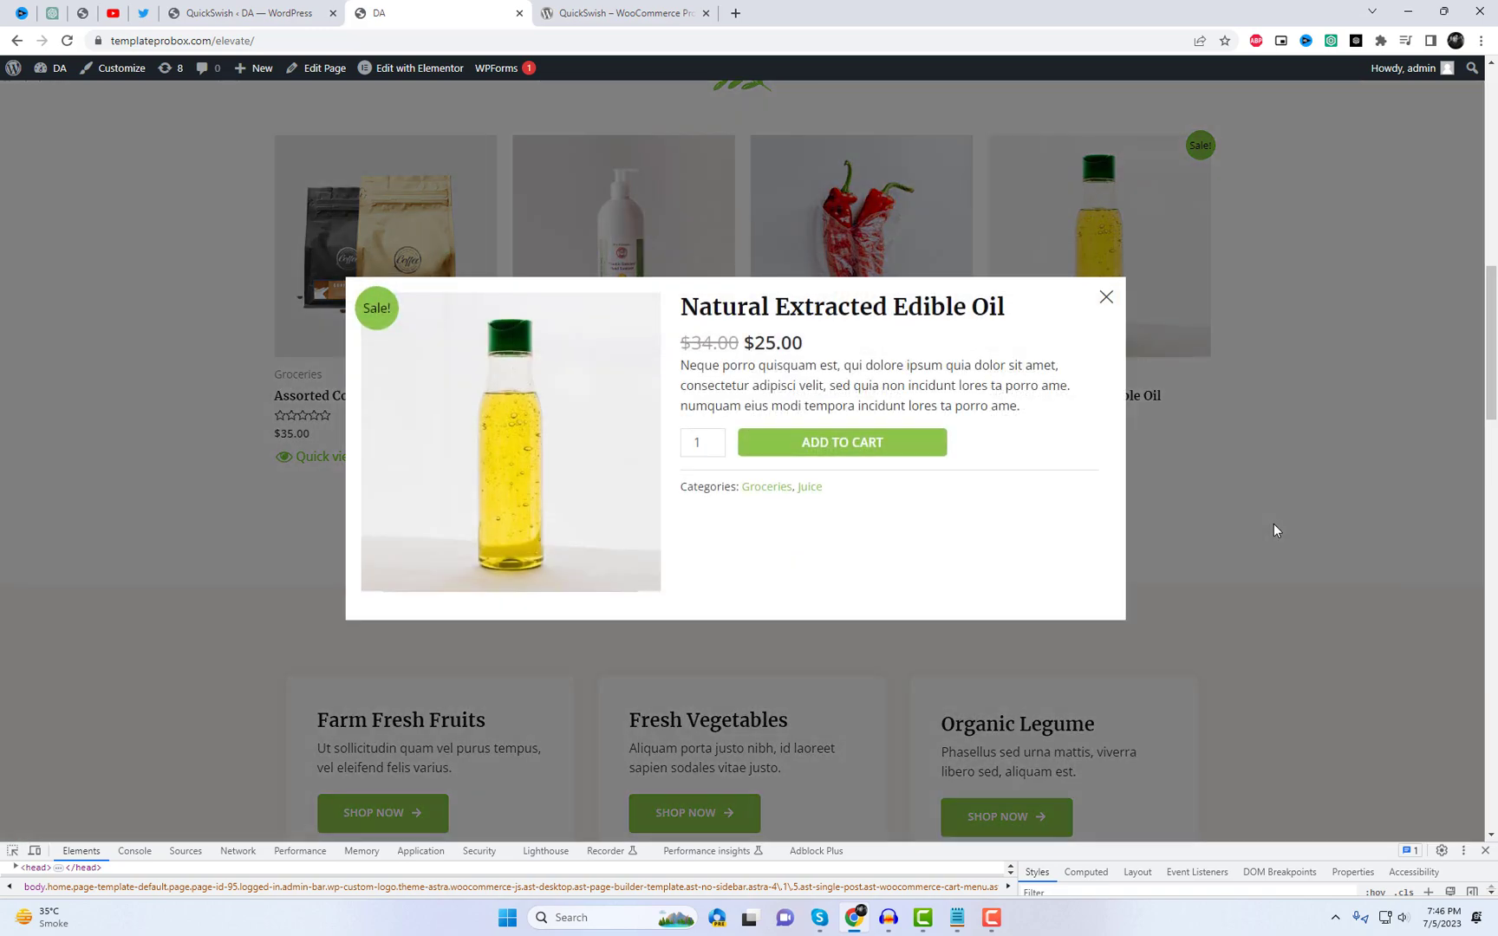
pyautogui.click(1274, 528)
pyautogui.scroll(-3, 442, 584)
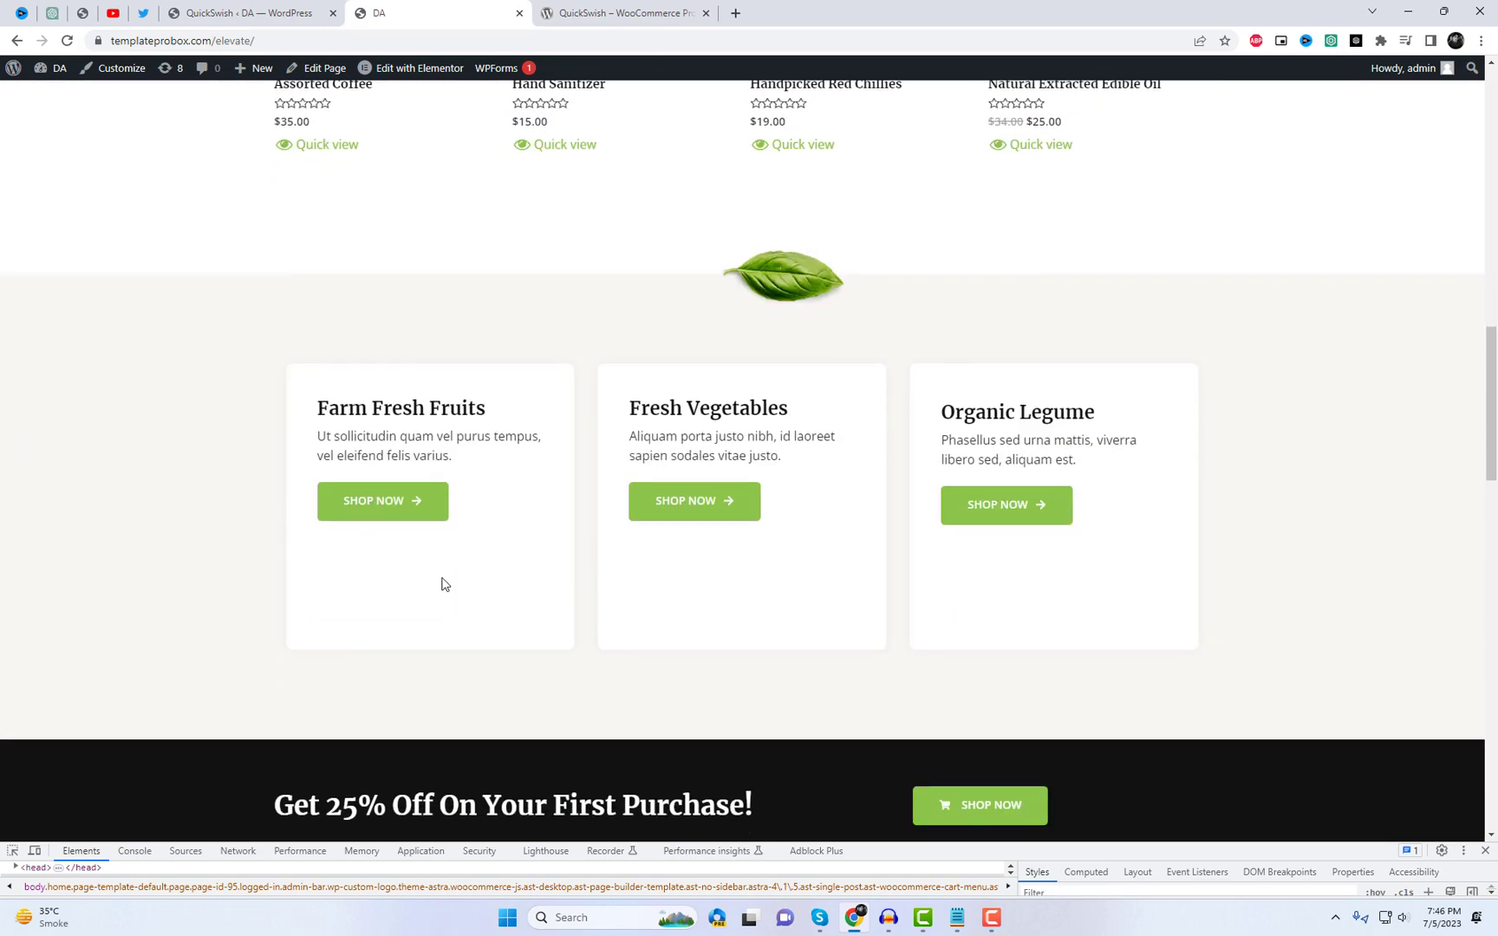
pyautogui.click(249, 12)
pyautogui.click(422, 495)
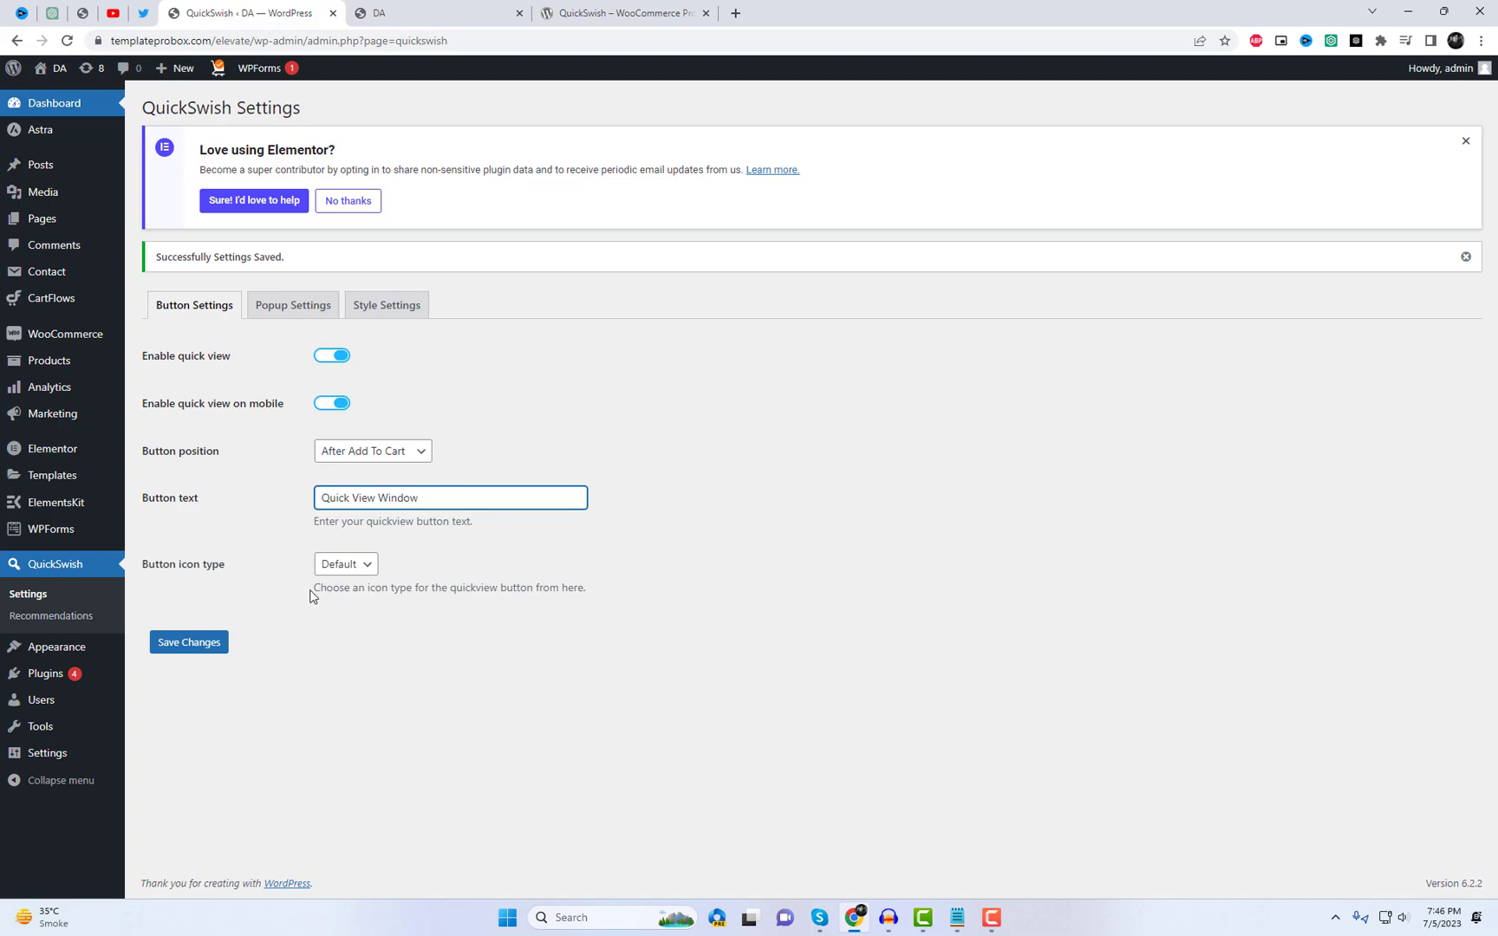
# - Save the 'Quick View Window' button text and return to the storefront homepage
pyautogui.click(192, 652)
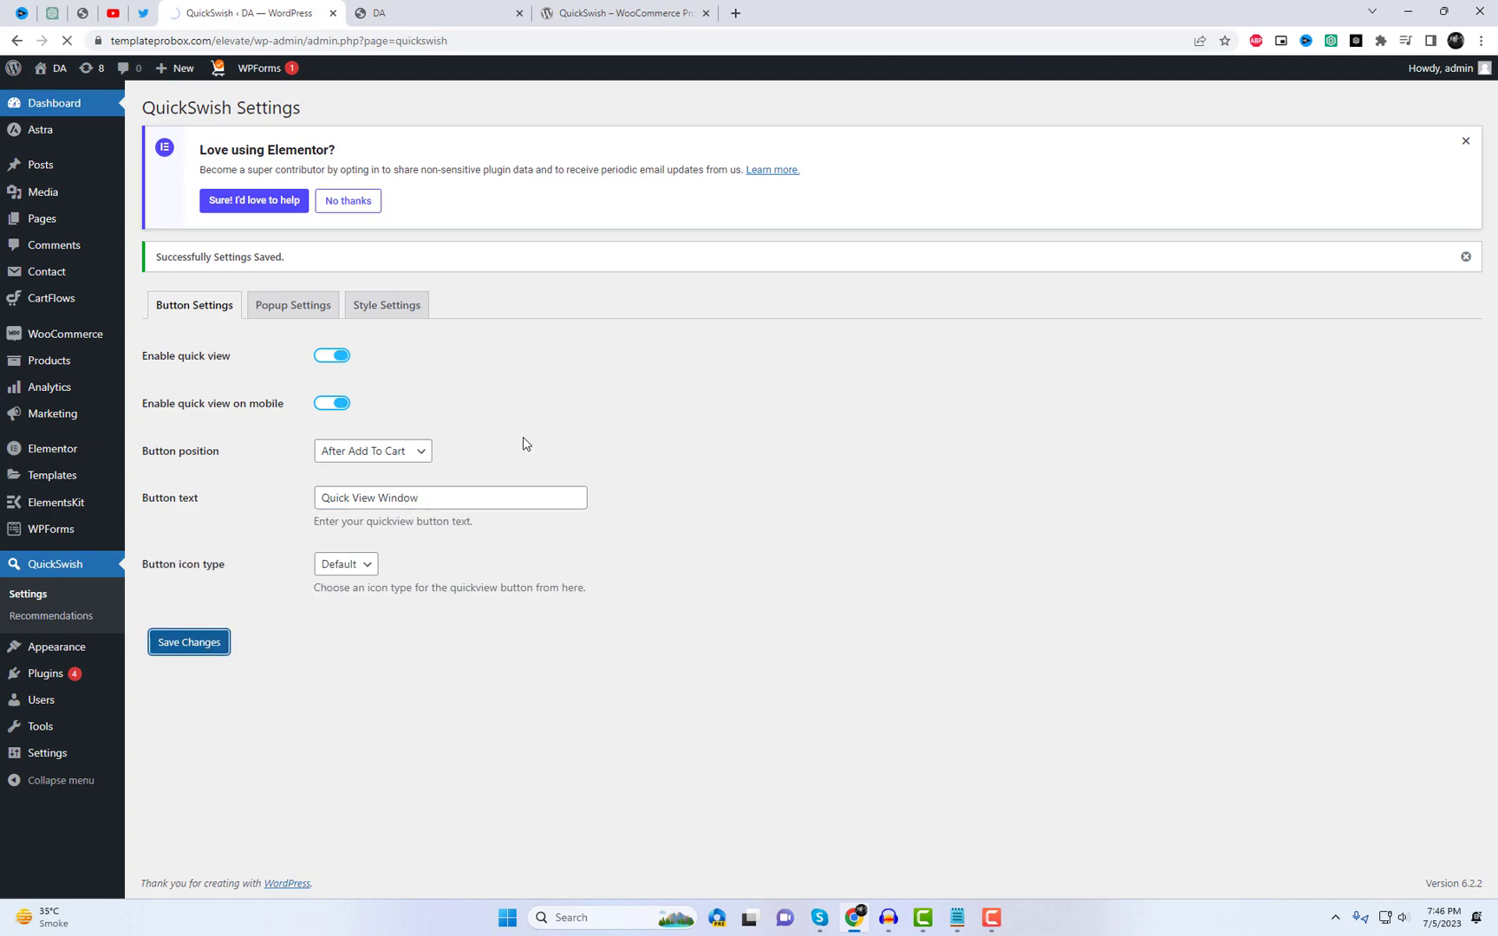
pyautogui.click(437, 10)
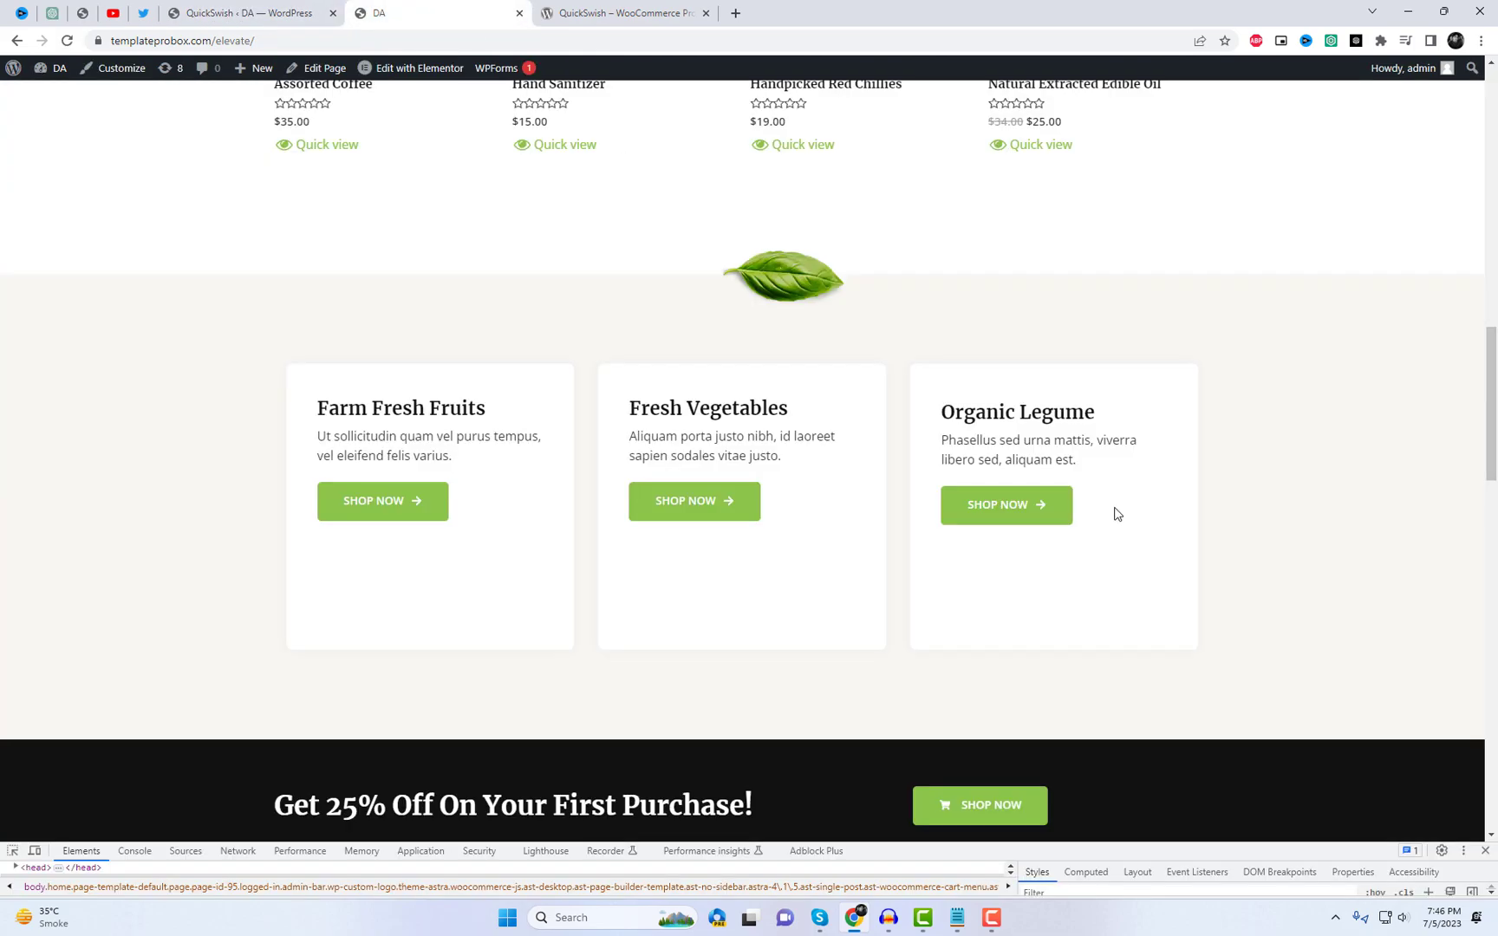
# - Open the Groceries category and view the Assorted Coffee product to check its 'Quick View Window' link
pyautogui.scroll(12, 1118, 520)
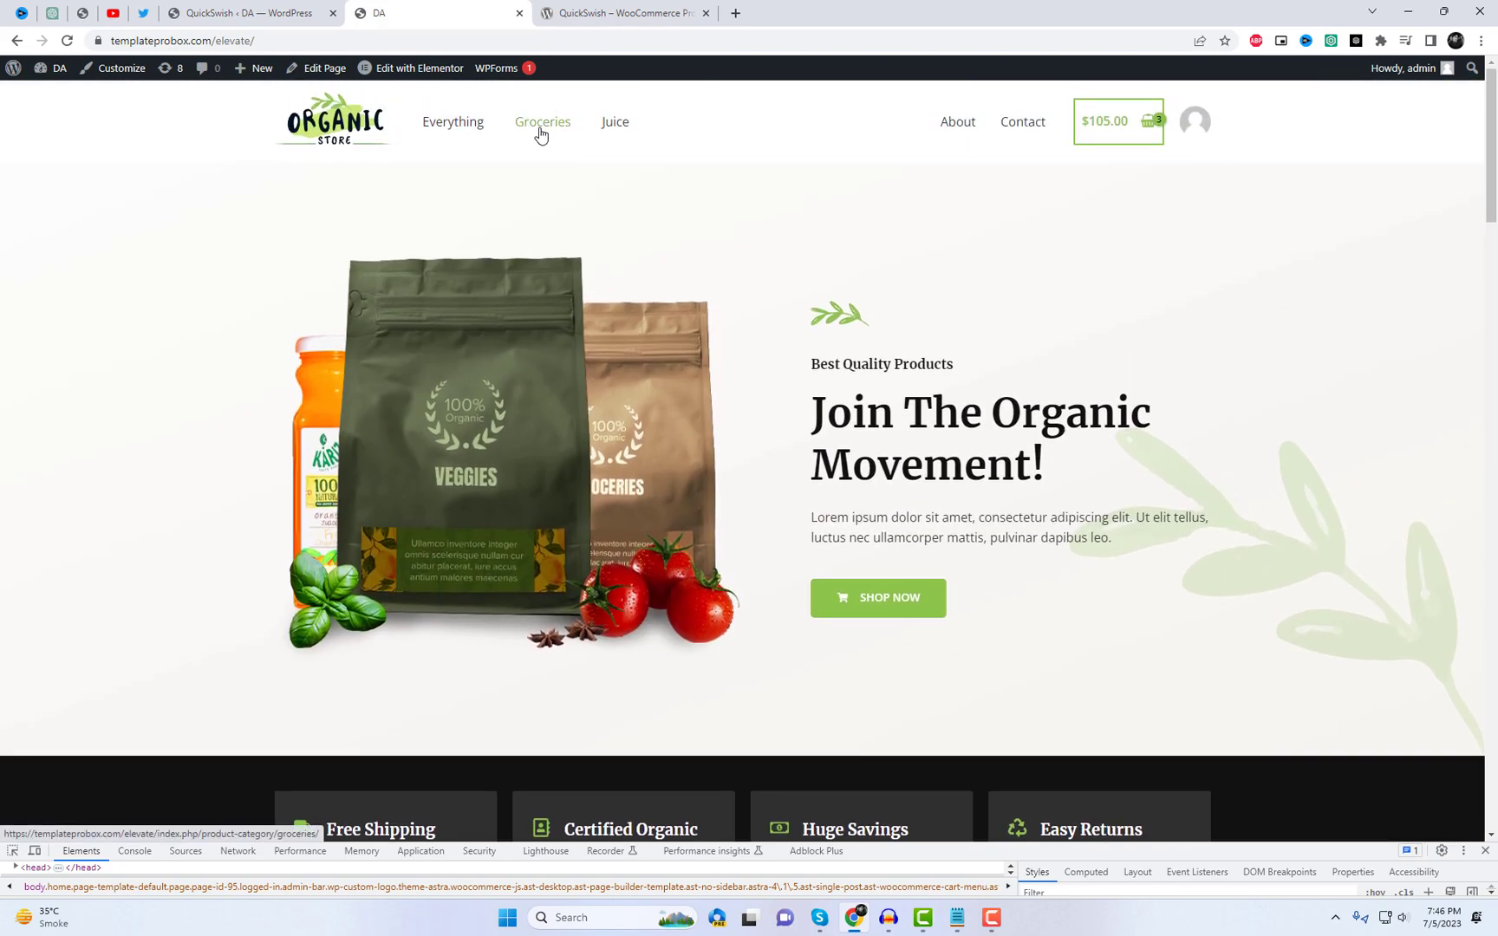
pyautogui.click(540, 130)
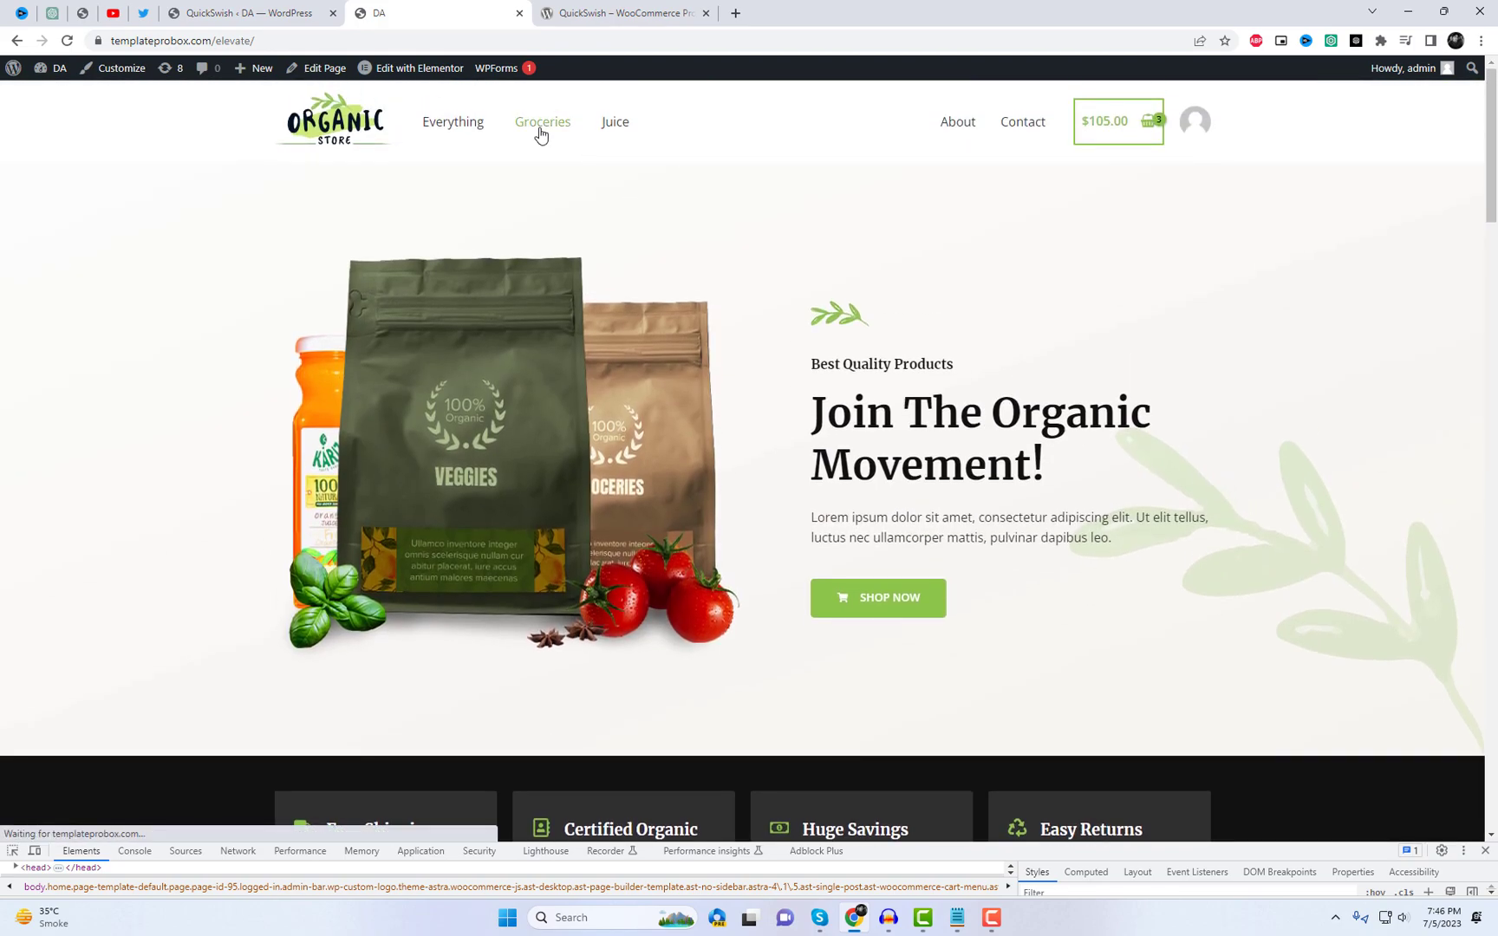
pyautogui.scroll(-3, 1022, 446)
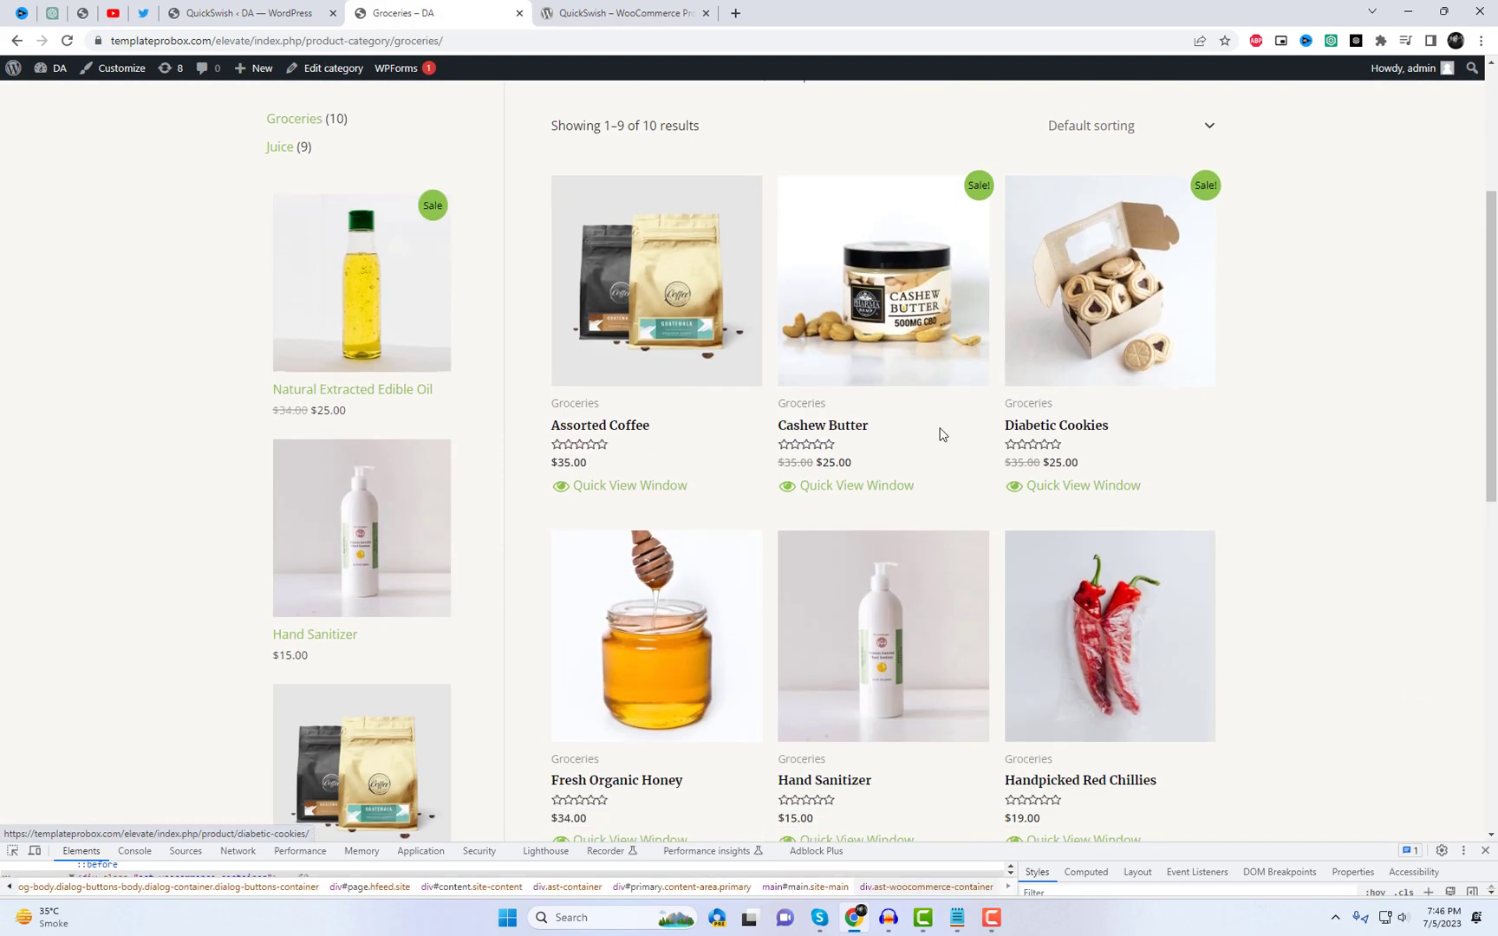
pyautogui.click(624, 336)
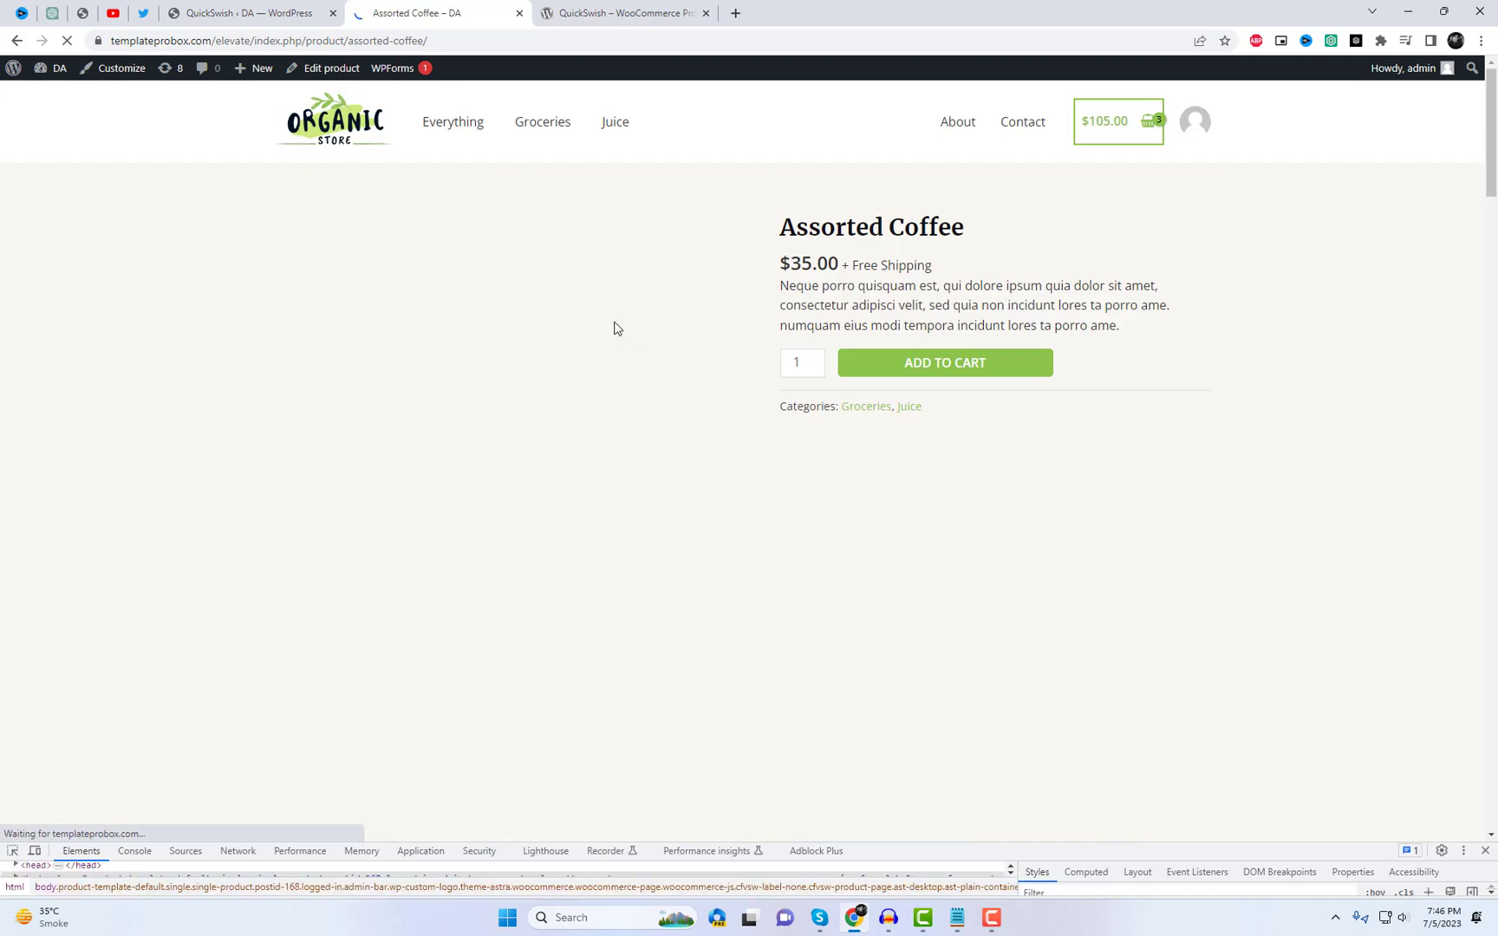
# - Return to Groceries and reopen the QuickSwish Popup Settings
pyautogui.click(17, 40)
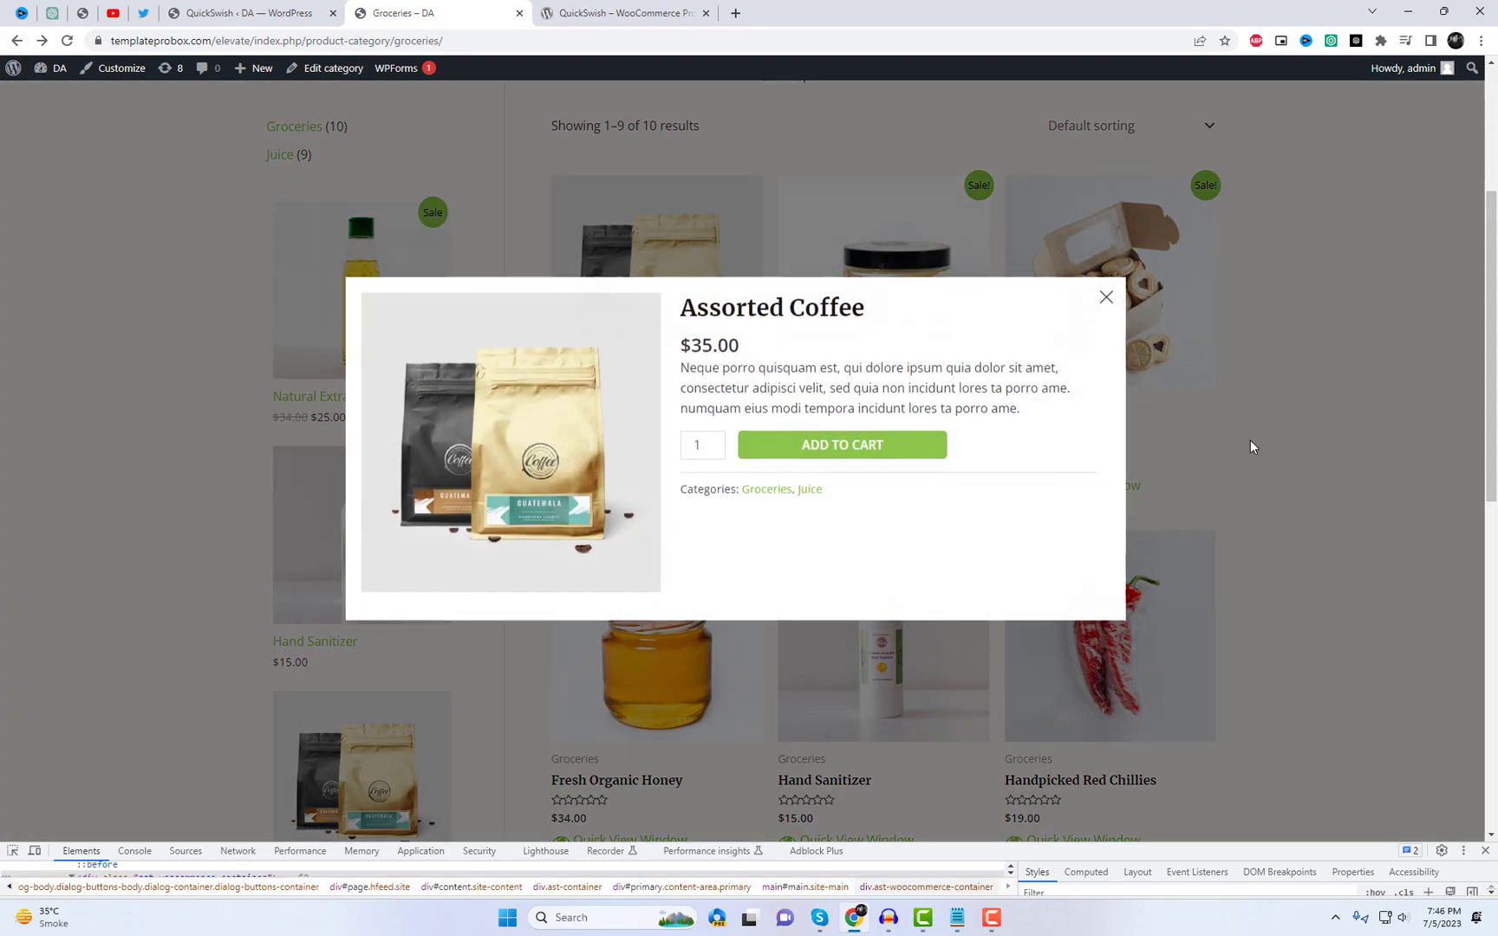
pyautogui.click(295, 13)
pyautogui.click(295, 307)
# - Set the popup thumbnail layout to Slider
pyautogui.click(356, 356)
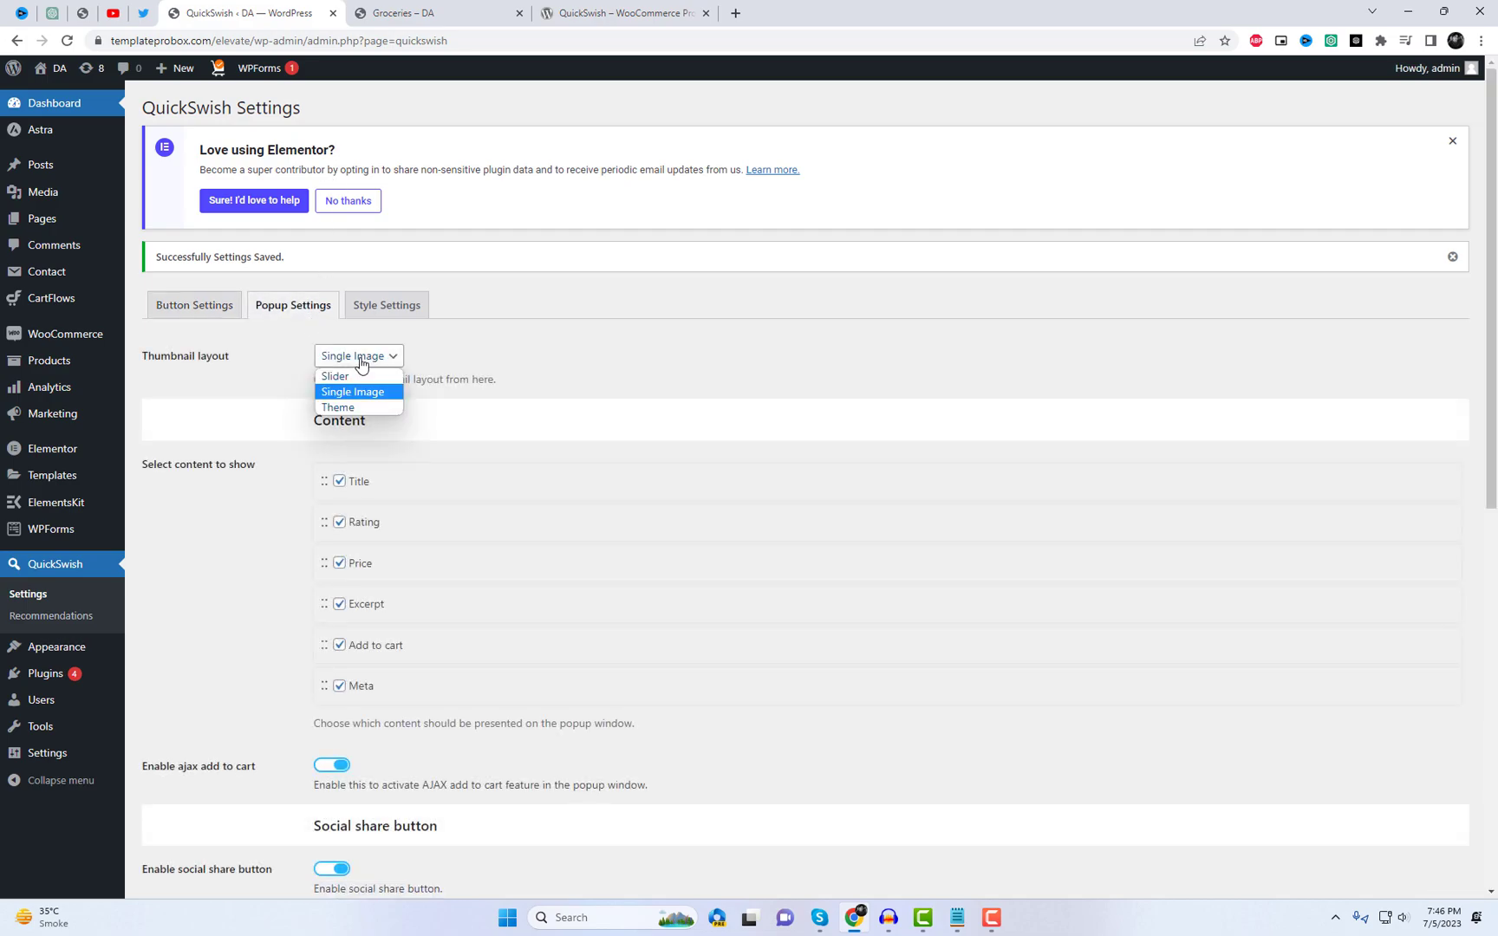
pyautogui.press('Up')
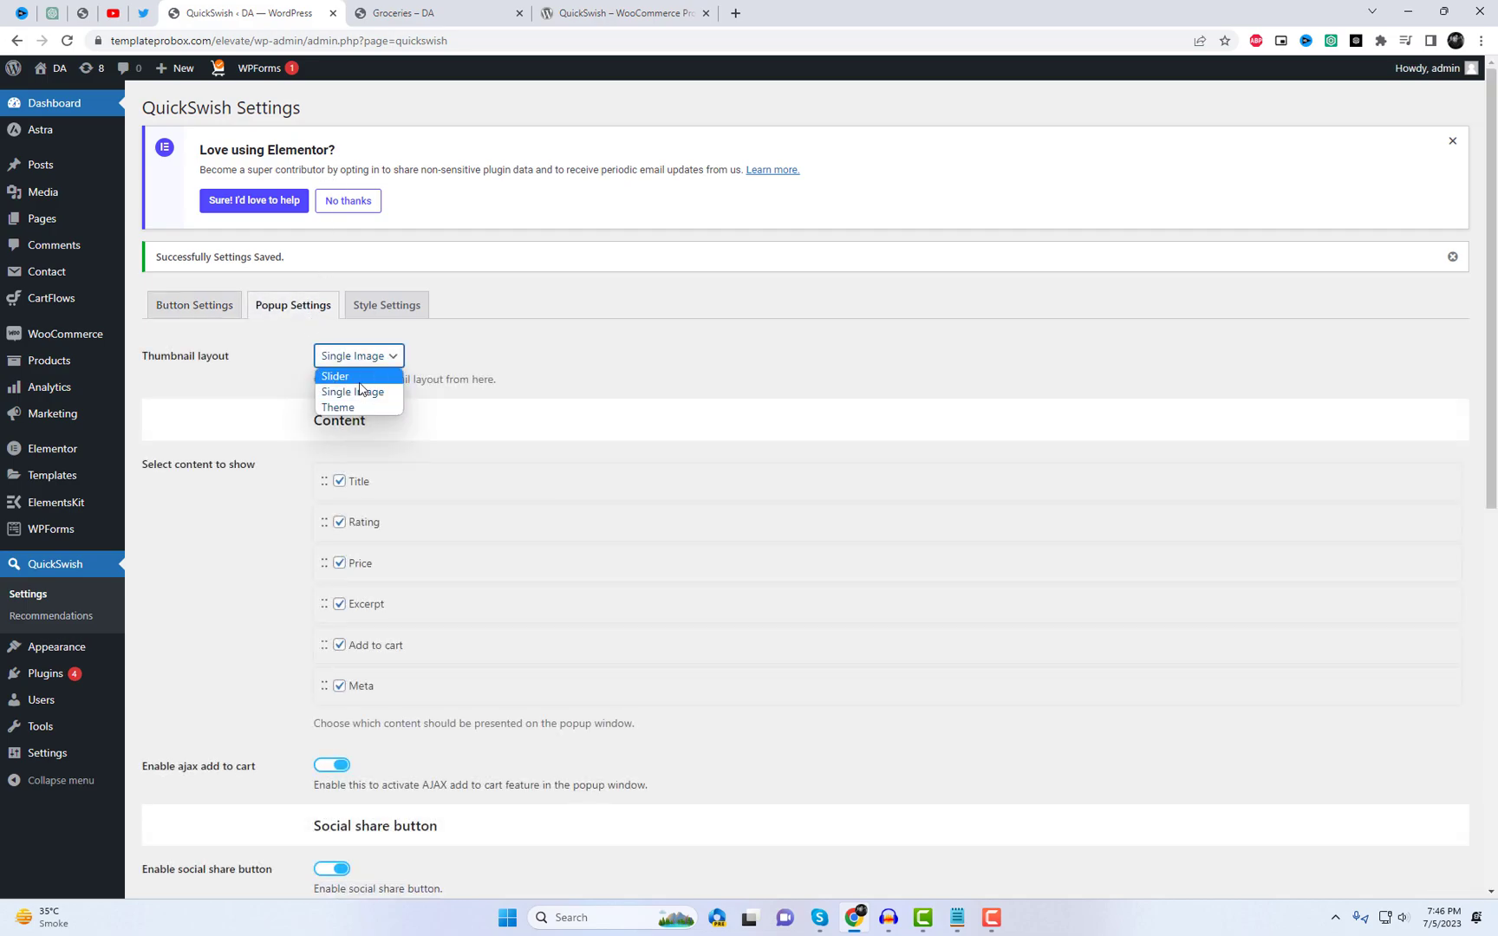
pyautogui.press('Return')
pyautogui.scroll(-3, 478, 455)
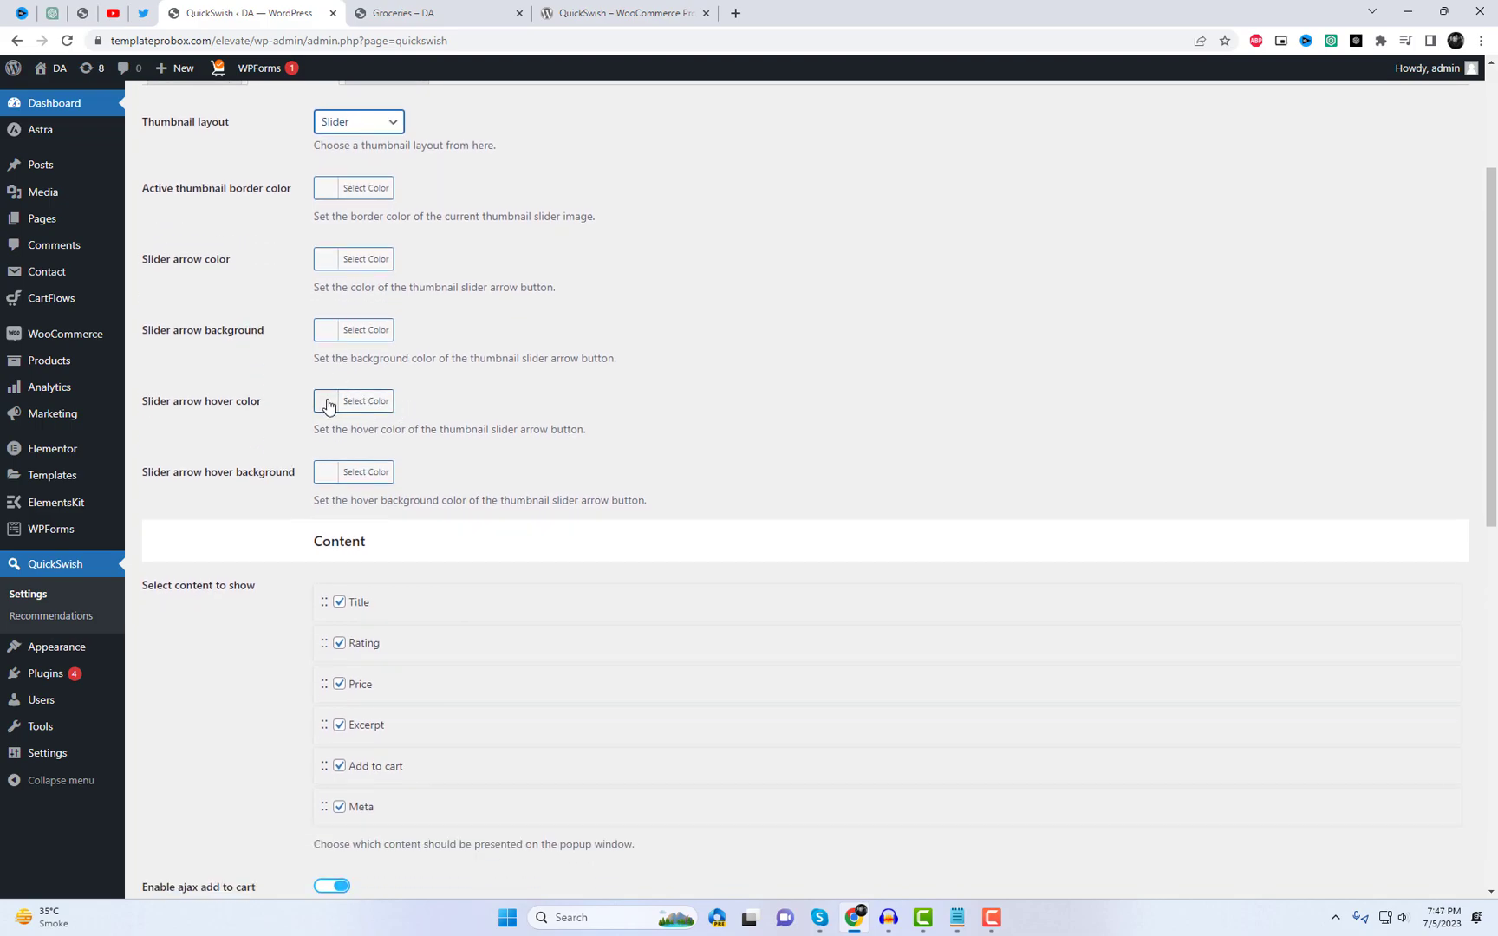
# - Set the slider arrow colour to white and the arrow background to blue #1e73be
pyautogui.click(325, 260)
pyautogui.click(405, 413)
pyautogui.click(685, 403)
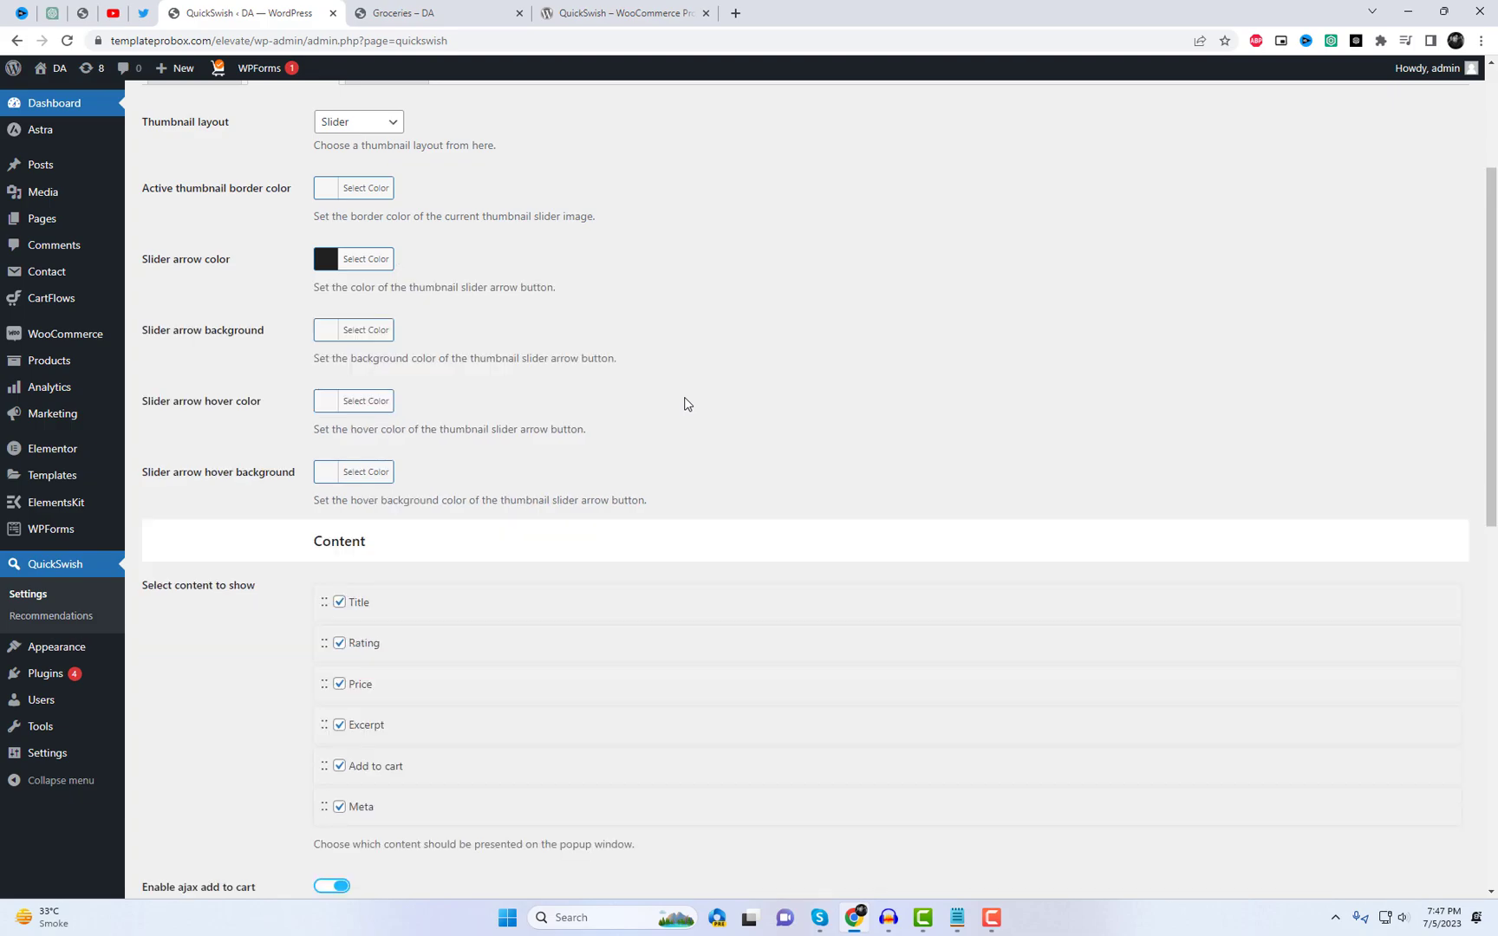
pyautogui.click(322, 333)
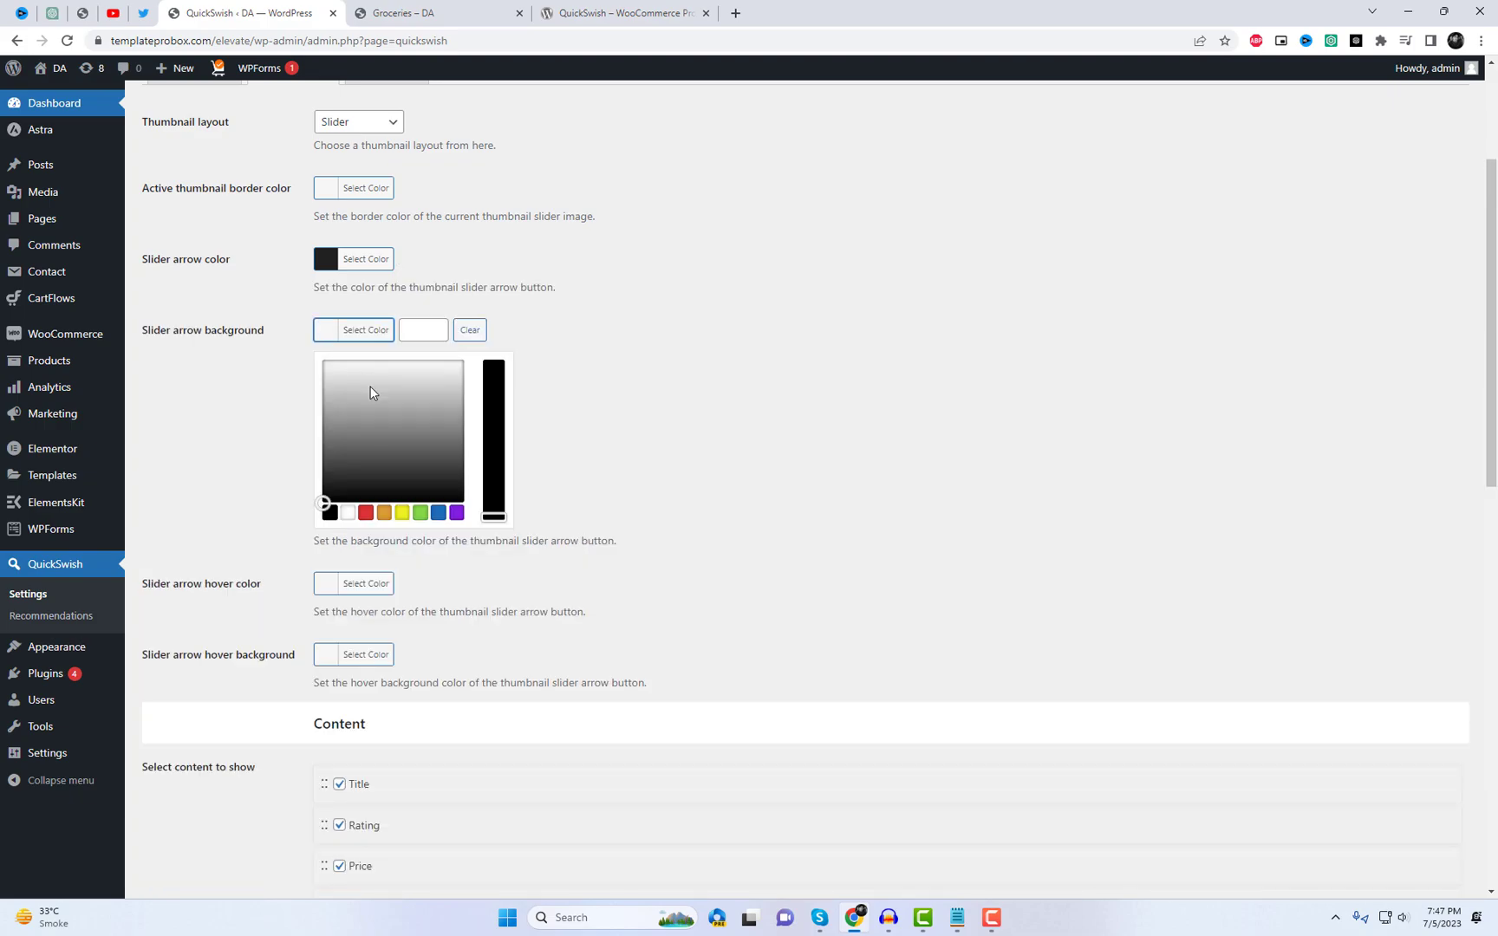
pyautogui.click(437, 513)
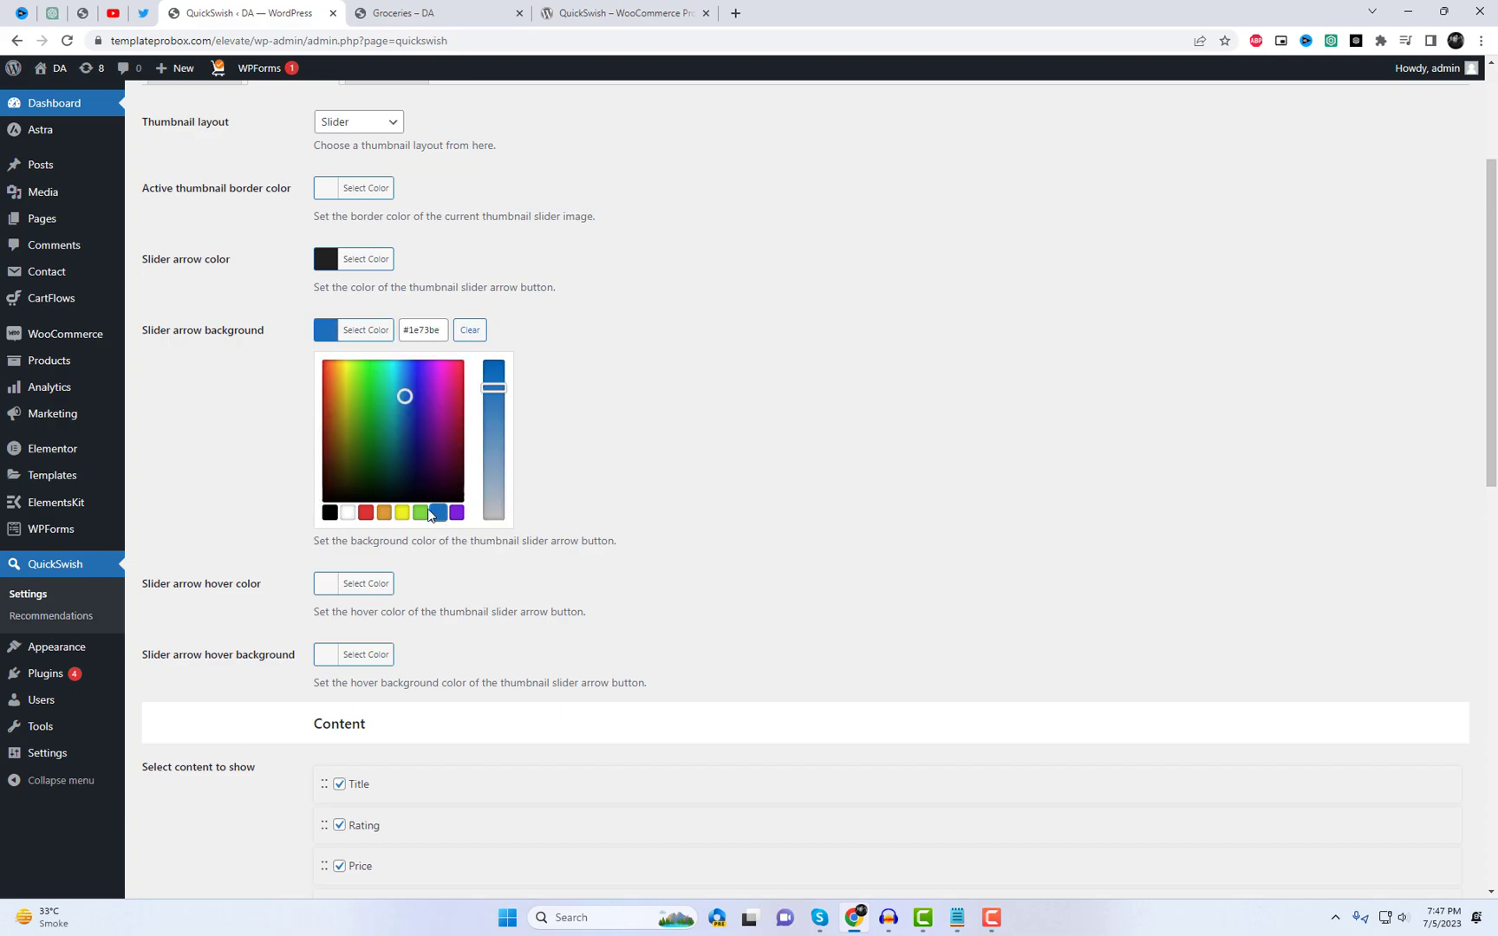
pyautogui.click(327, 260)
pyautogui.click(327, 286)
pyautogui.click(636, 534)
pyautogui.scroll(-15, 635, 534)
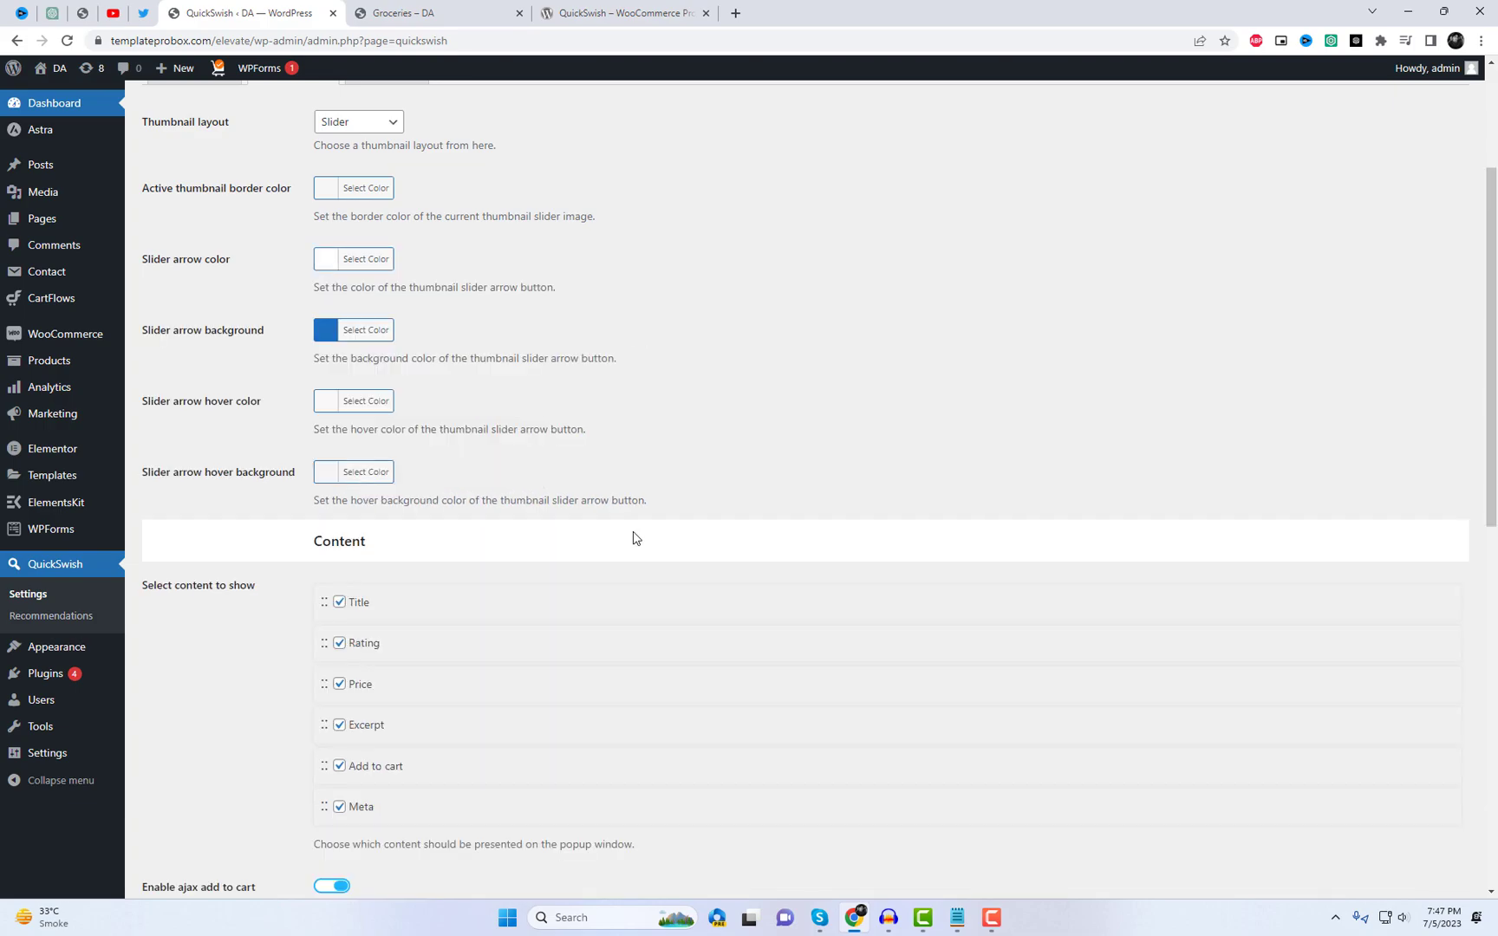
pyautogui.scroll(-1, 411, 702)
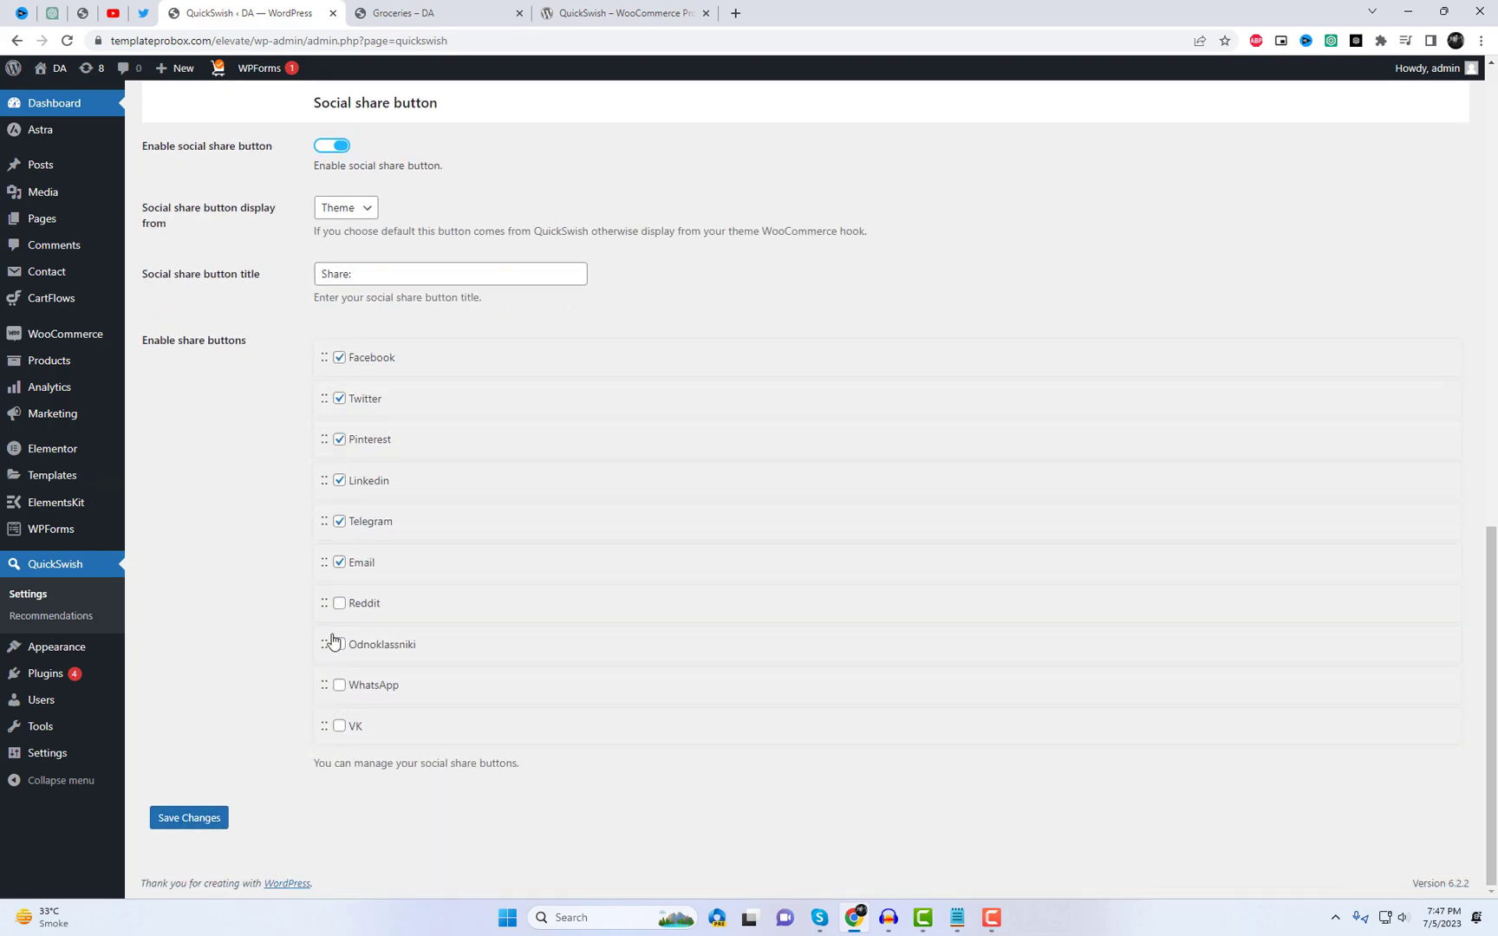
# - Save the popup settings and reload the Groceries storefront page
pyautogui.click(190, 819)
pyautogui.click(457, 10)
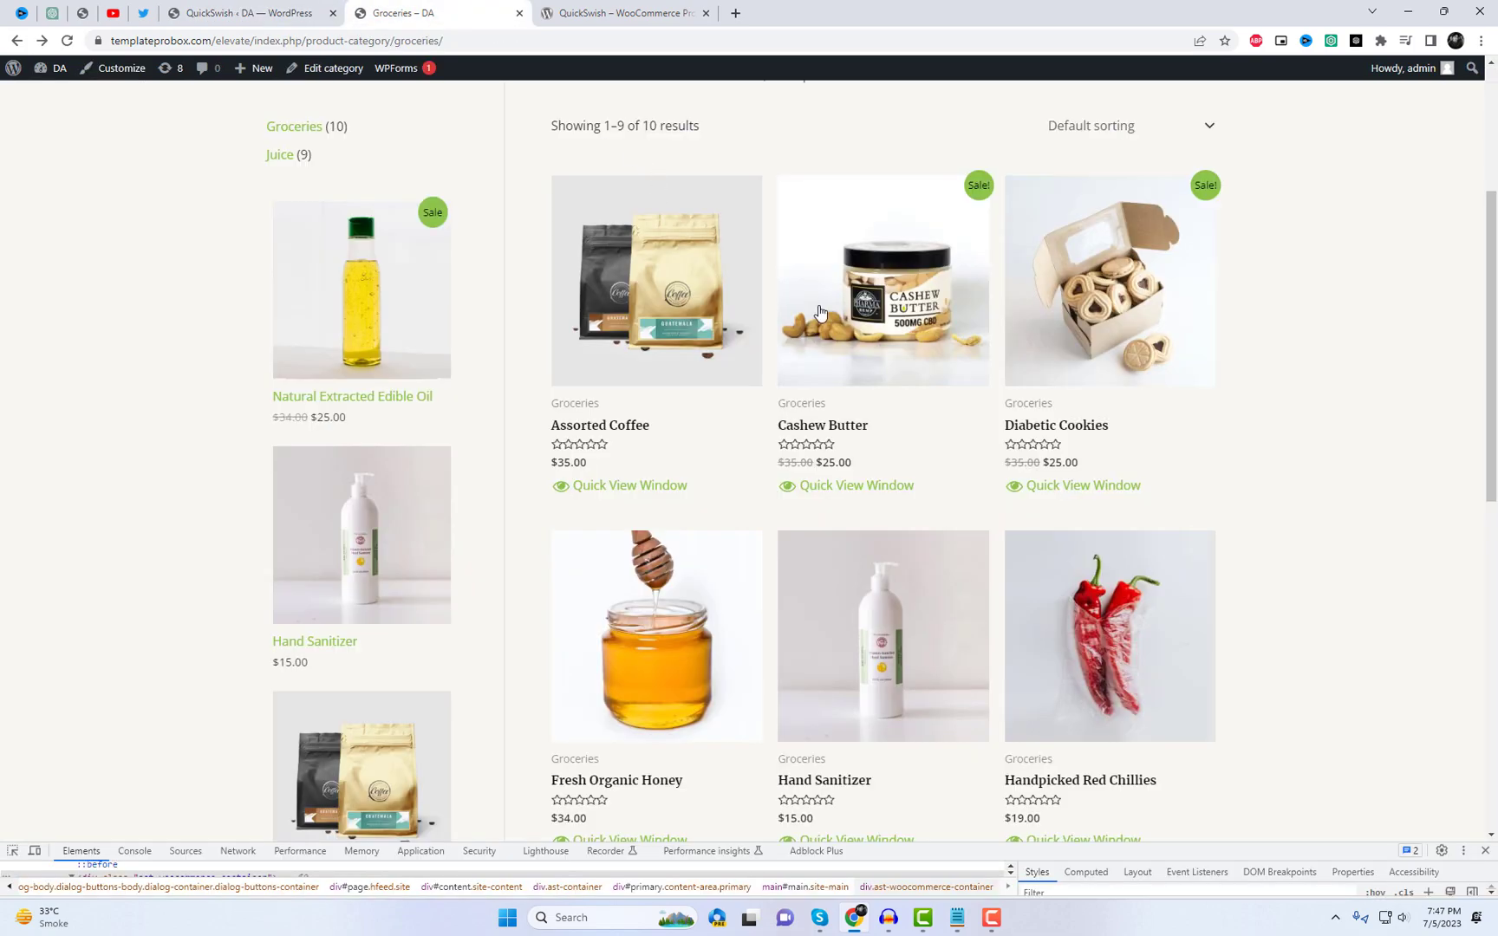
pyautogui.rightClick(1361, 237)
pyautogui.click(1294, 278)
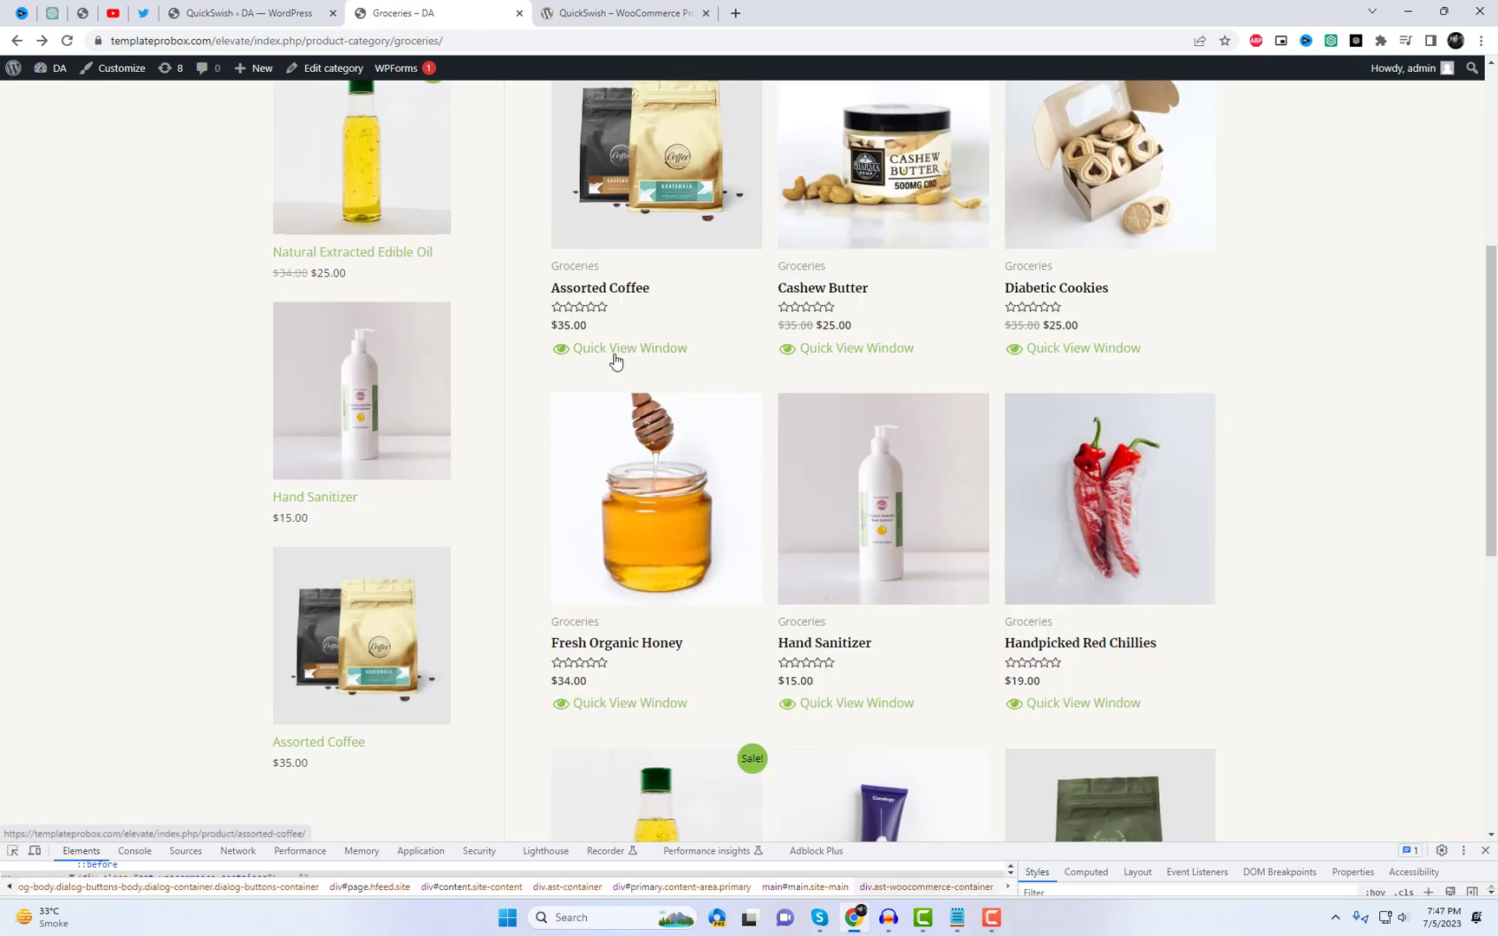
# - Cycle through all images in the Assorted Coffee quick-view slider, back to the first
pyautogui.click(616, 348)
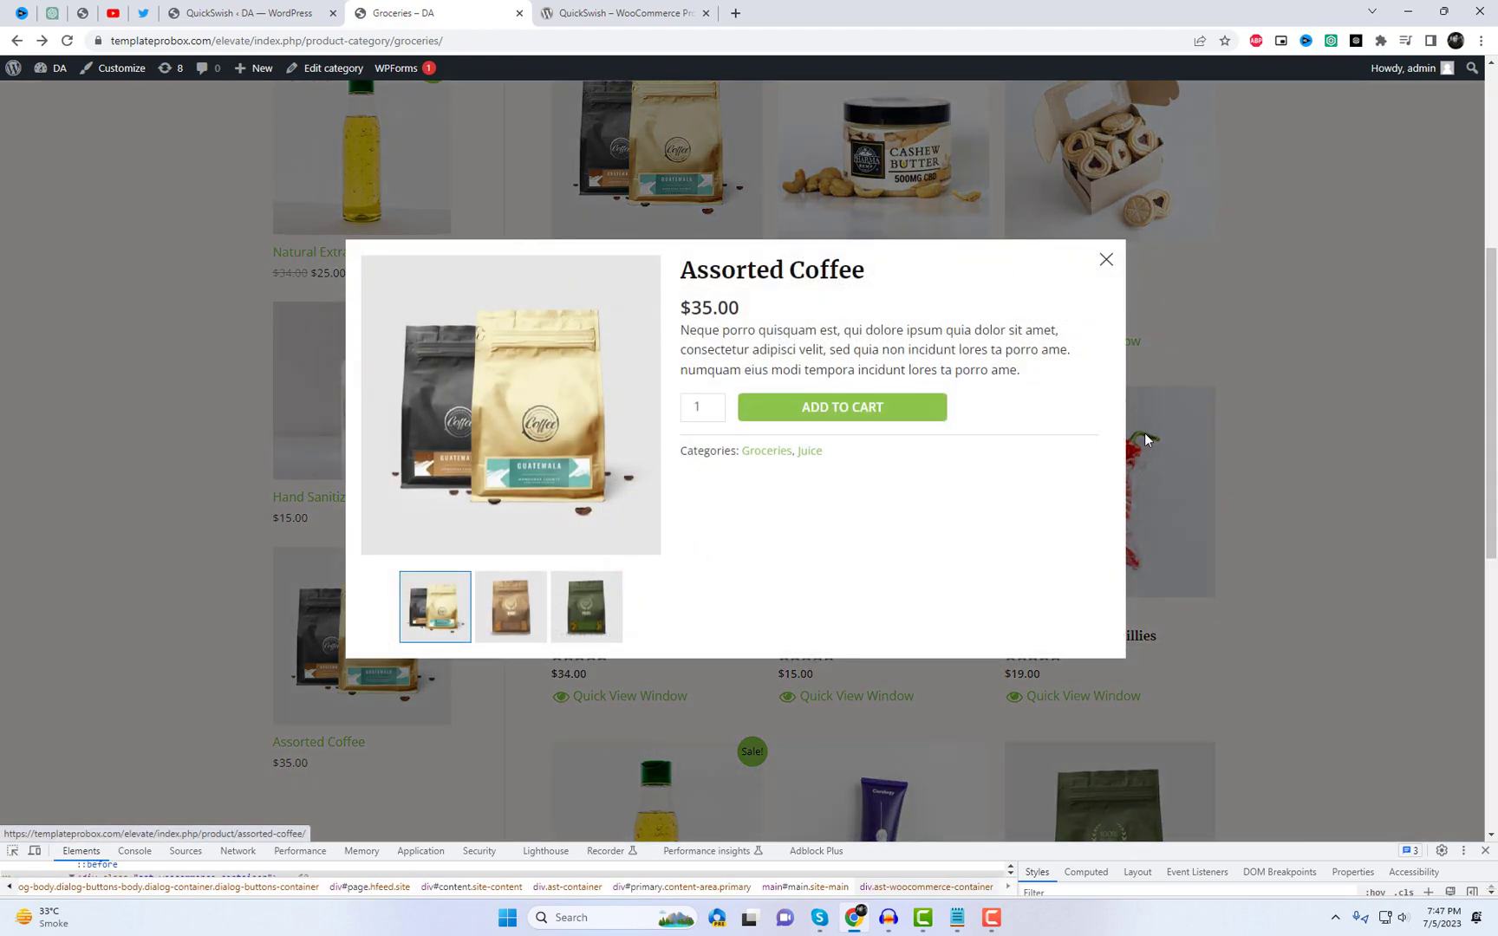
pyautogui.click(510, 607)
pyautogui.click(586, 606)
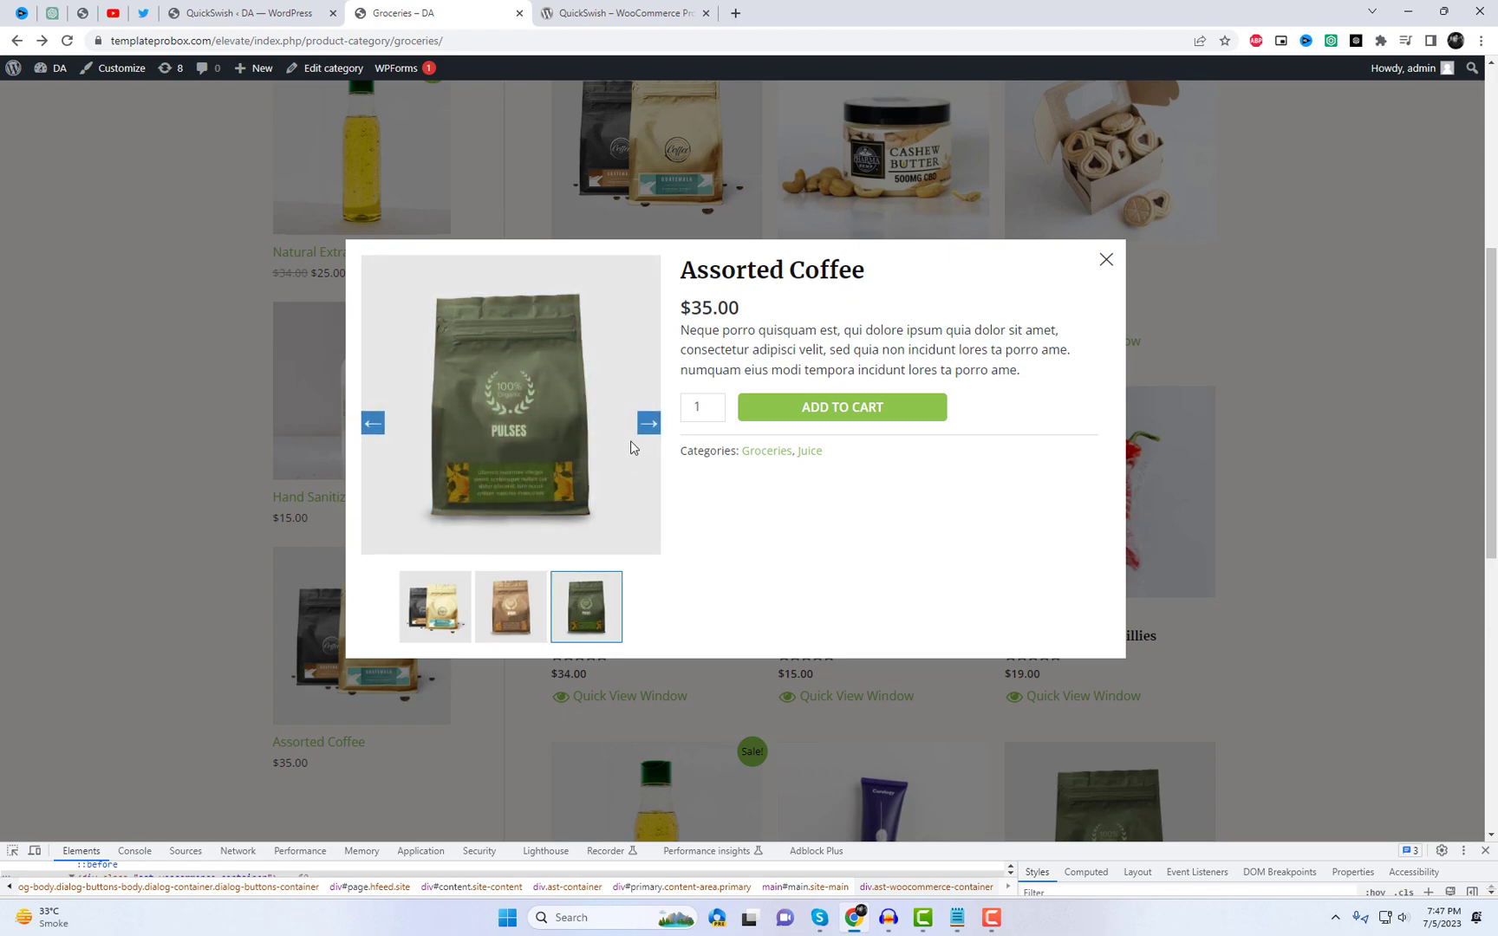
pyautogui.click(651, 429)
pyautogui.click(651, 429)
pyautogui.click(650, 429)
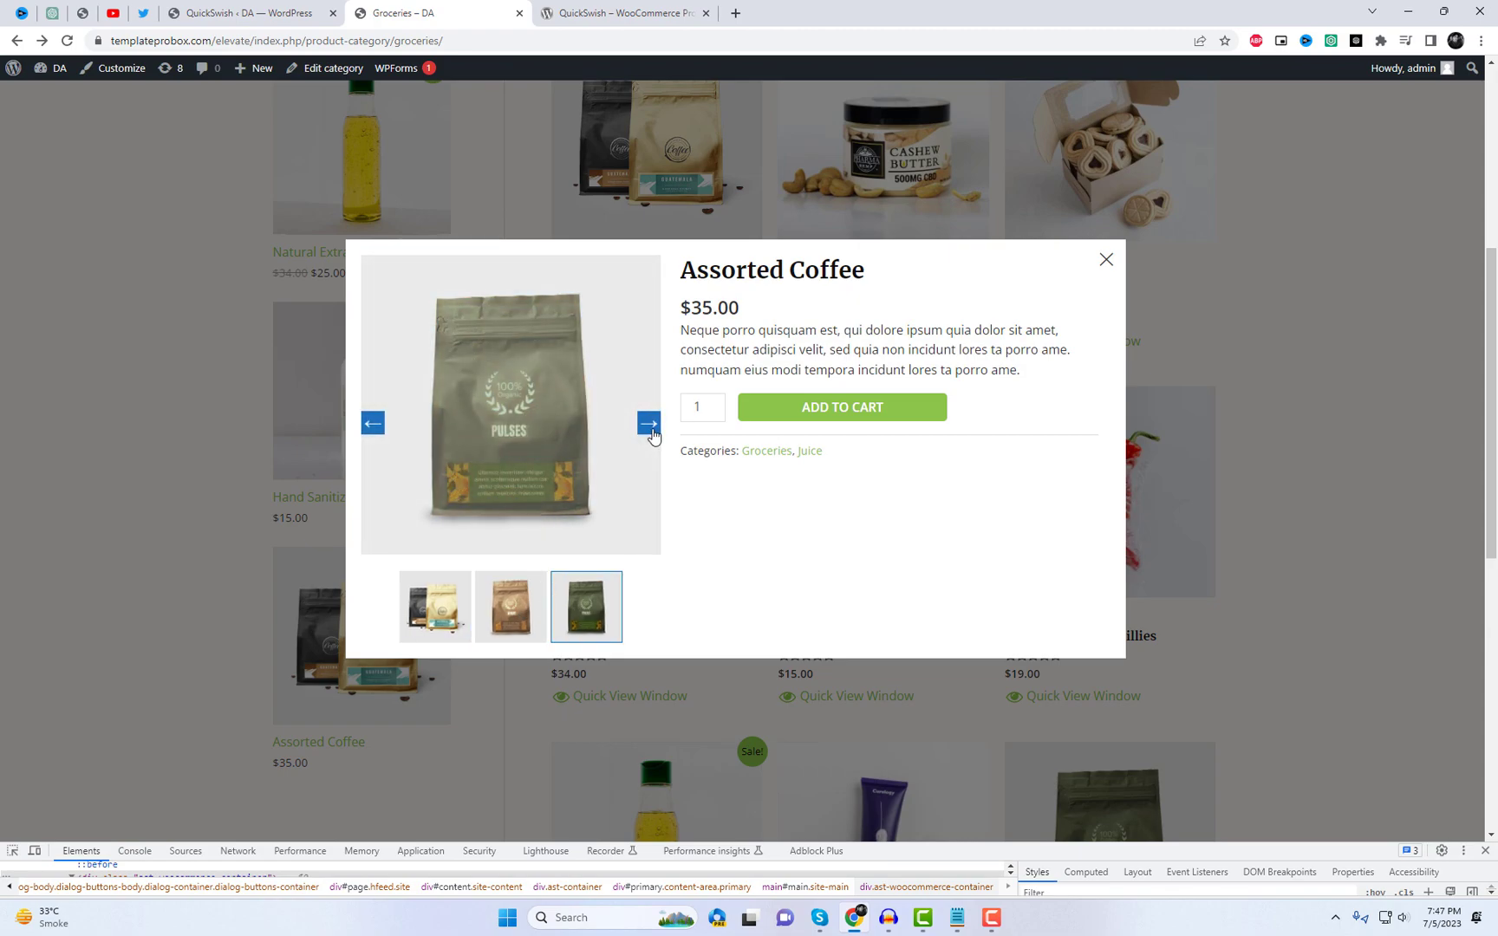
pyautogui.click(651, 429)
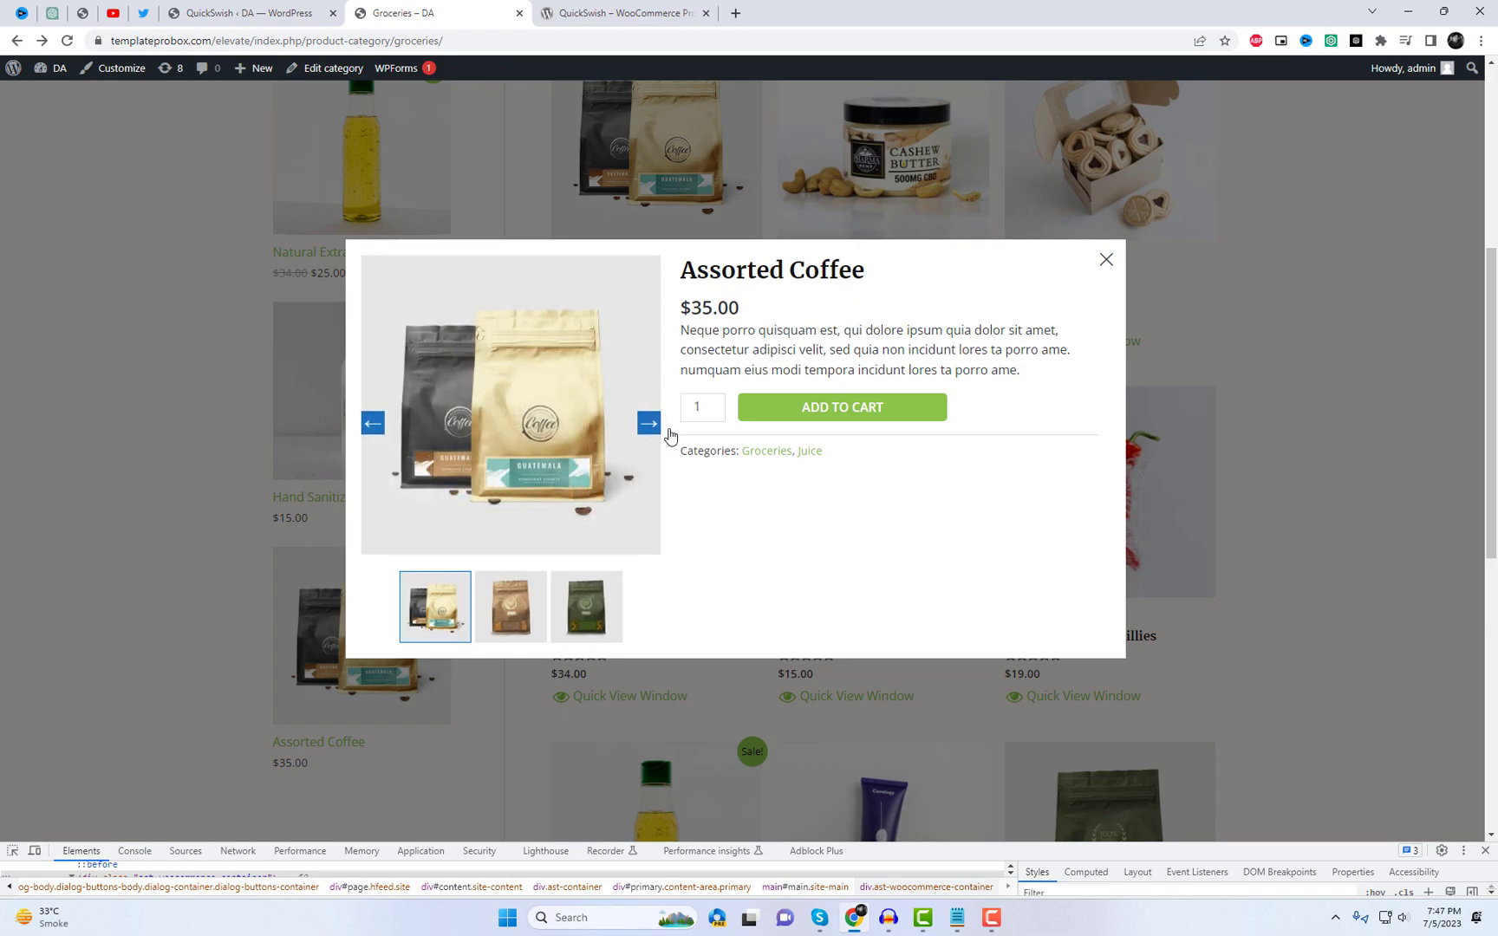
pyautogui.click(1272, 434)
pyautogui.scroll(5, 1274, 435)
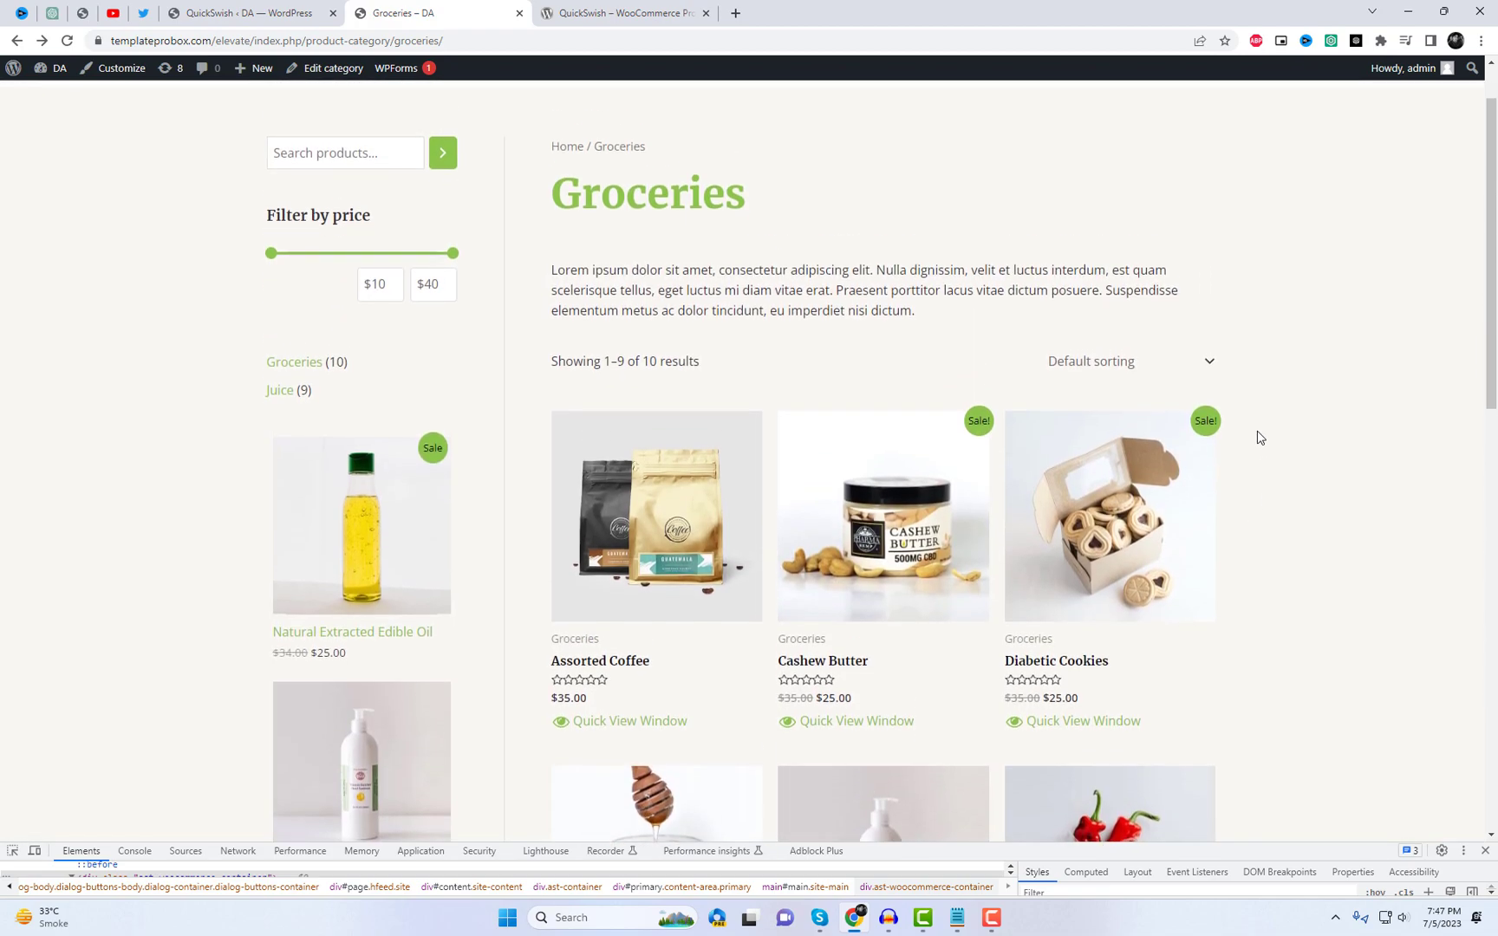
# - Change the quick-view button text to 'Quick View' and save
pyautogui.click(317, 10)
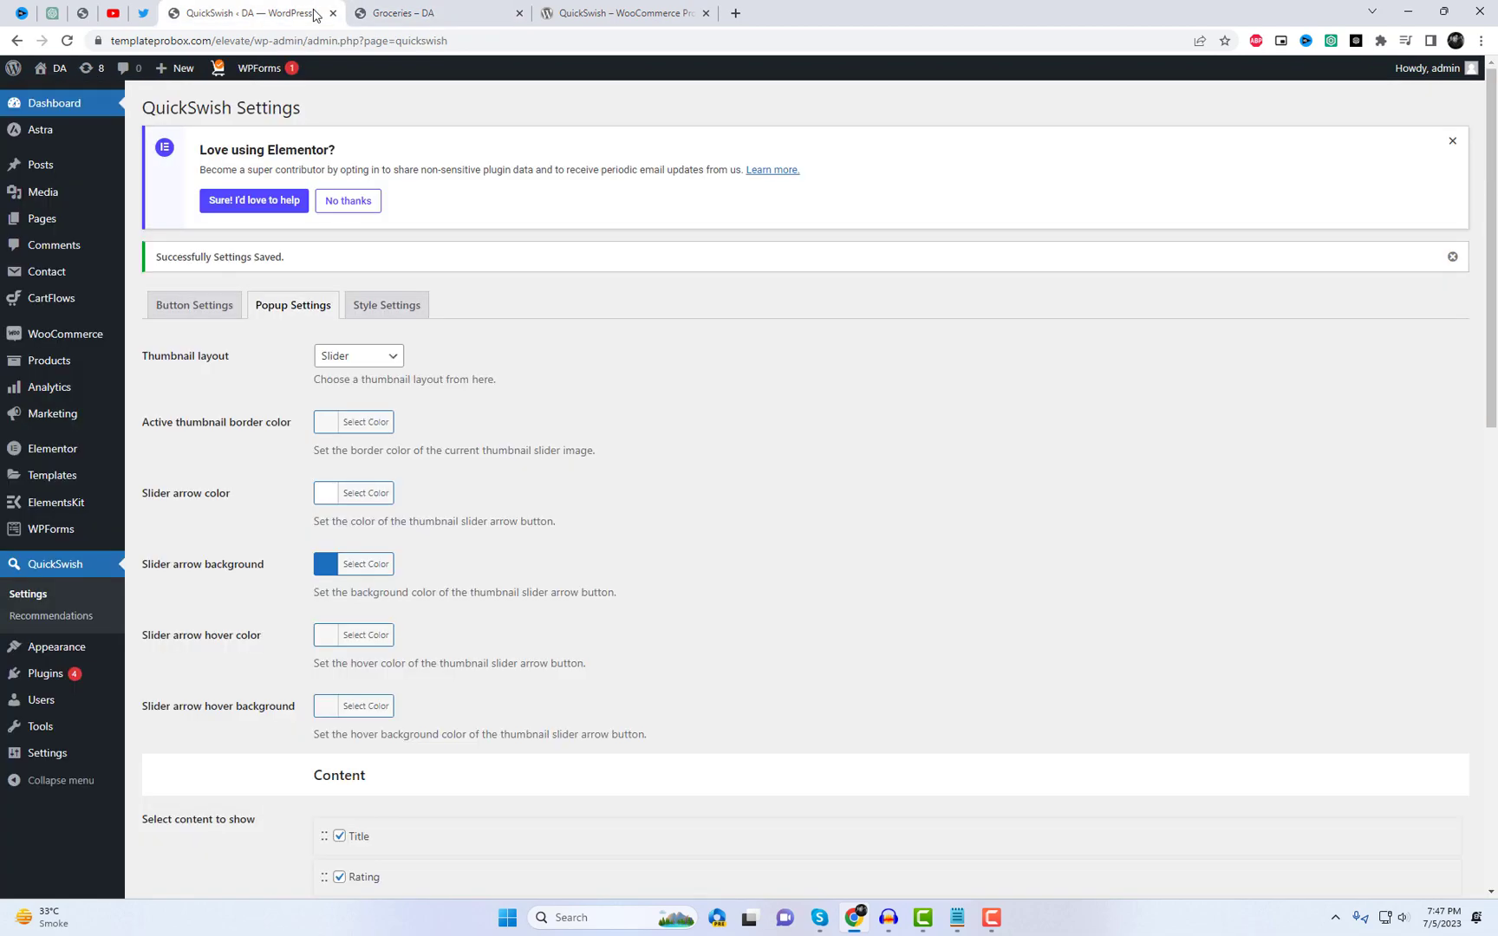
pyautogui.click(192, 305)
pyautogui.doubleClick(398, 497)
pyautogui.press('BackSpace')
pyautogui.click(202, 651)
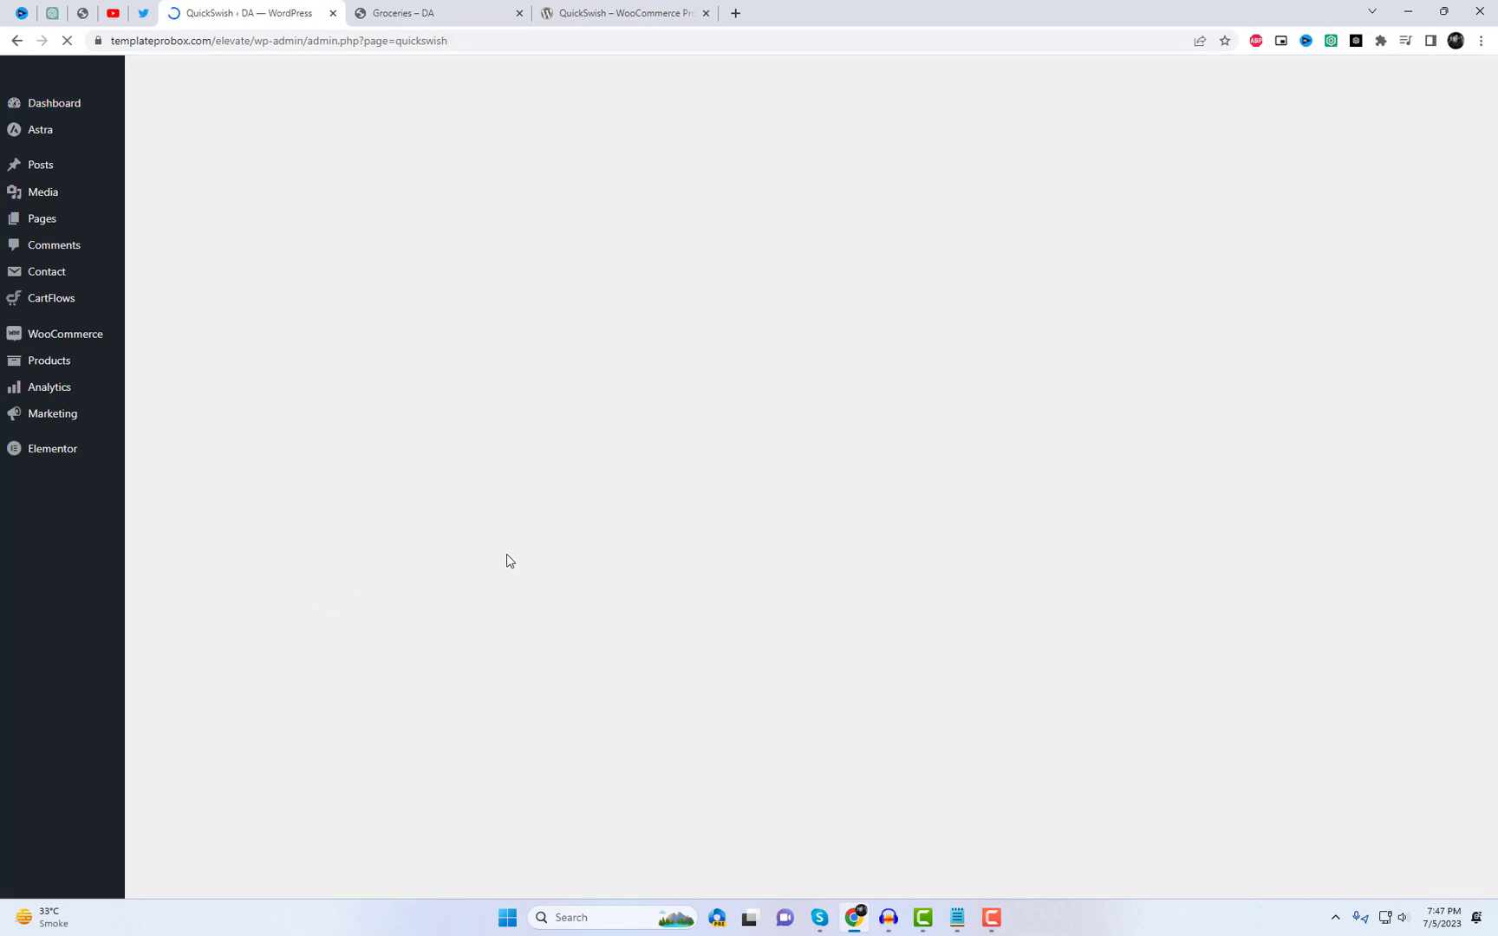
# - Set the button icon type to Custom using the logo-leaf-new.png leaf image, and save
pyautogui.click(365, 565)
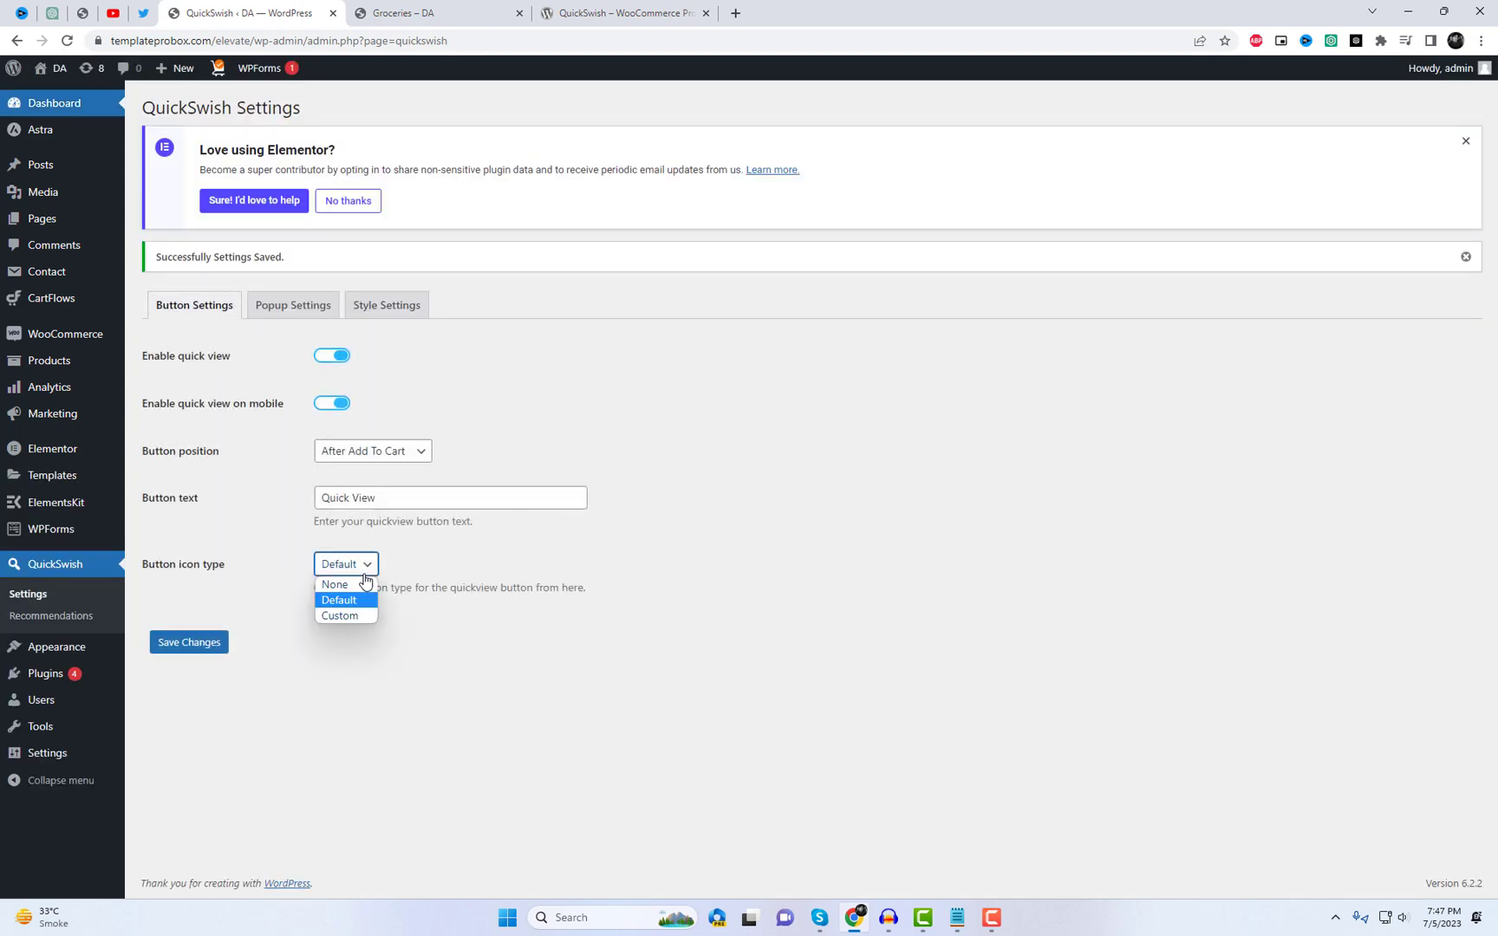
pyautogui.click(350, 614)
pyautogui.click(350, 628)
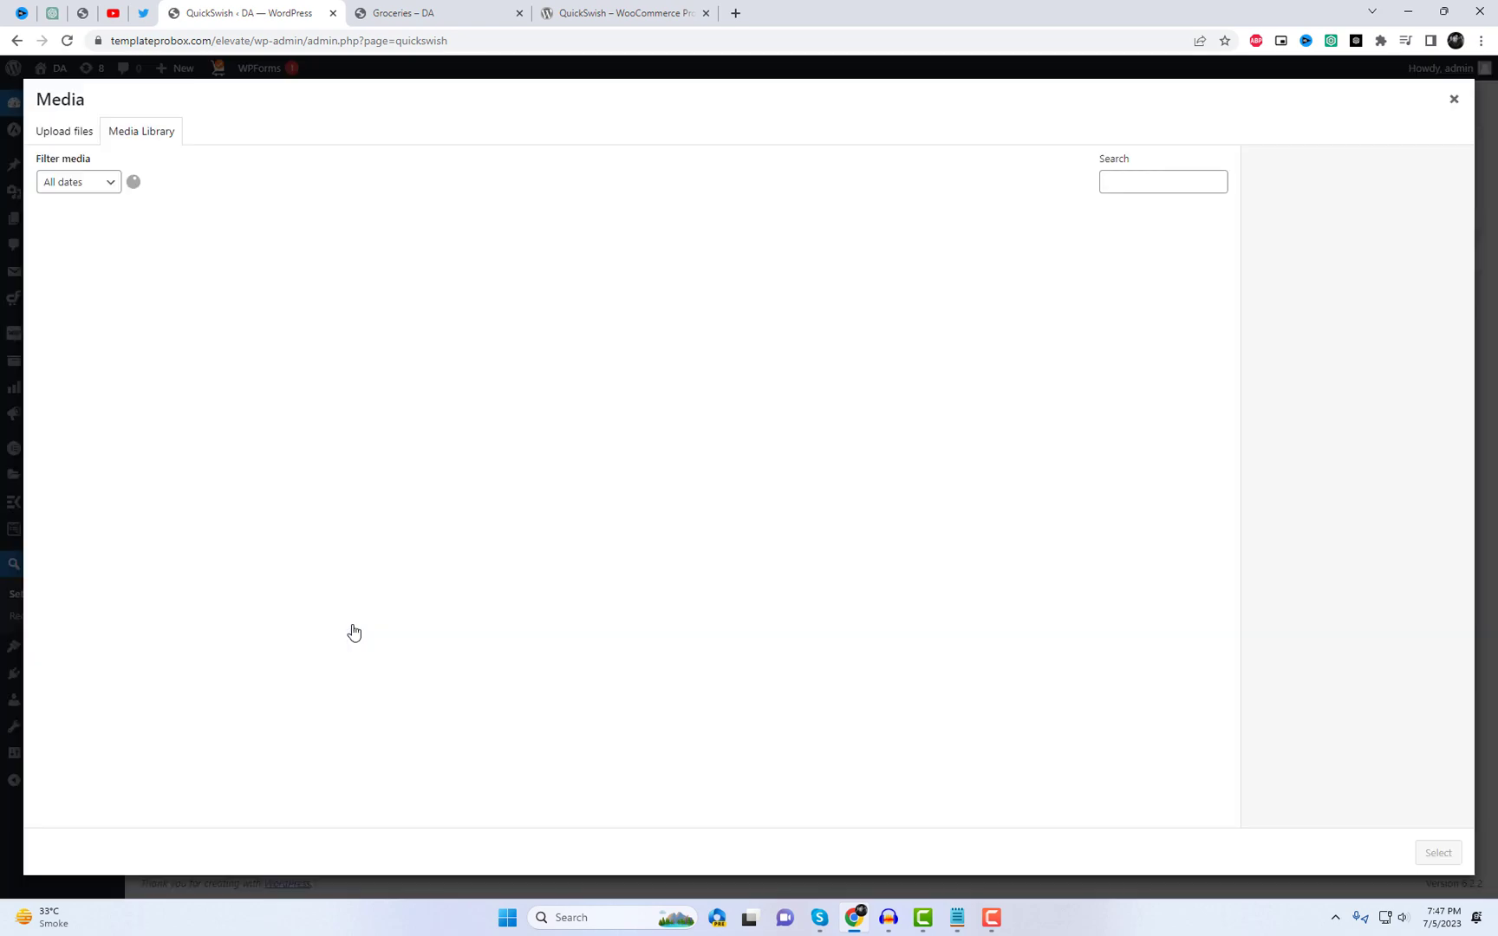
pyautogui.scroll(-2, 845, 613)
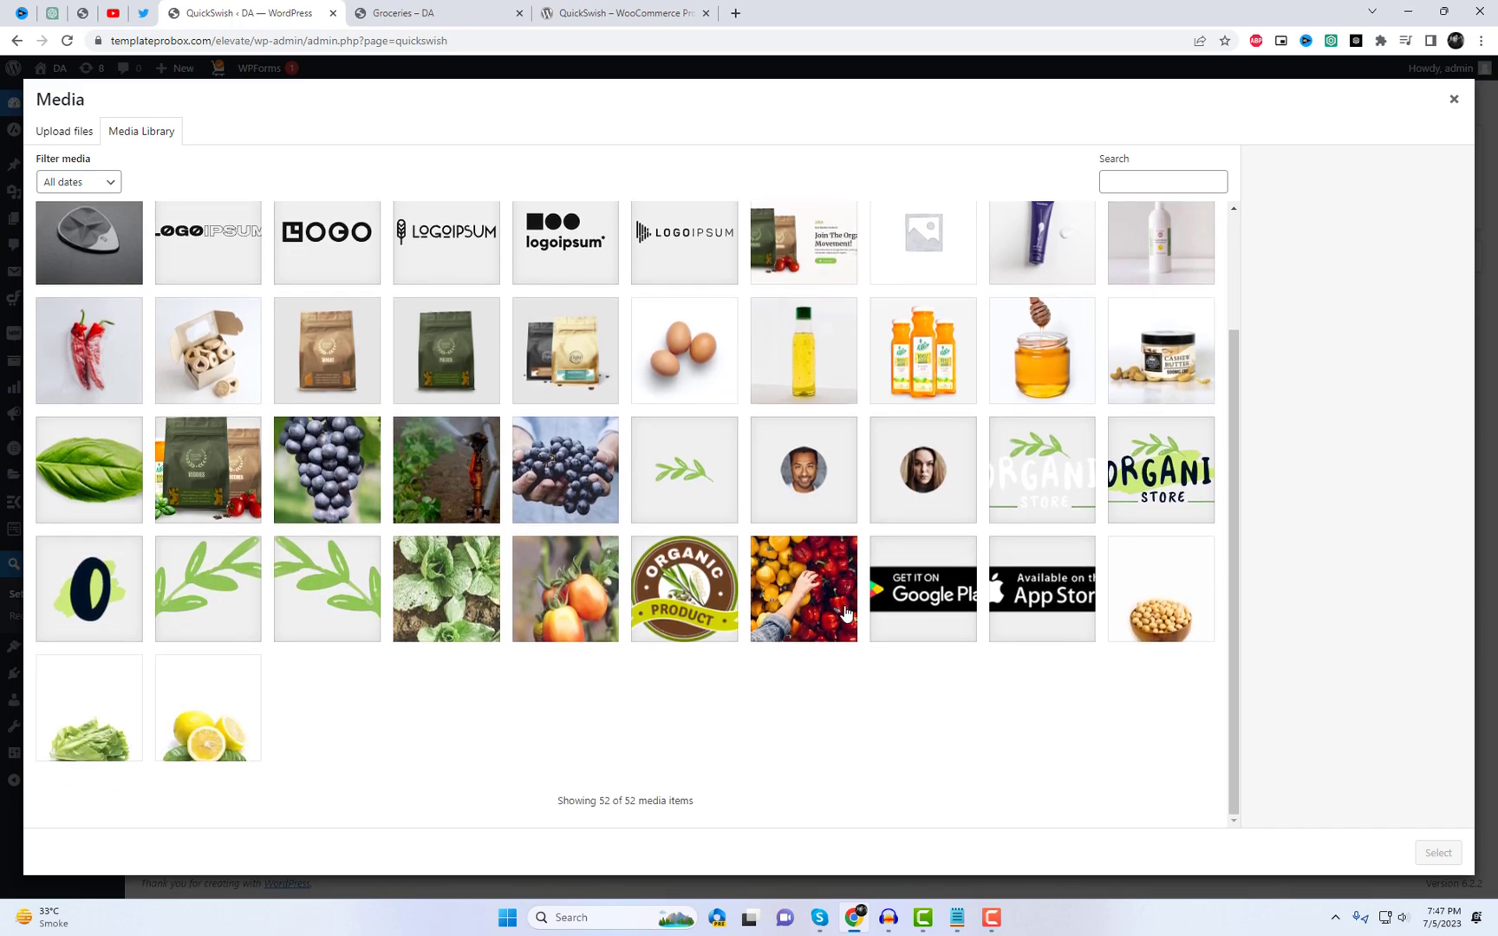
pyautogui.click(700, 485)
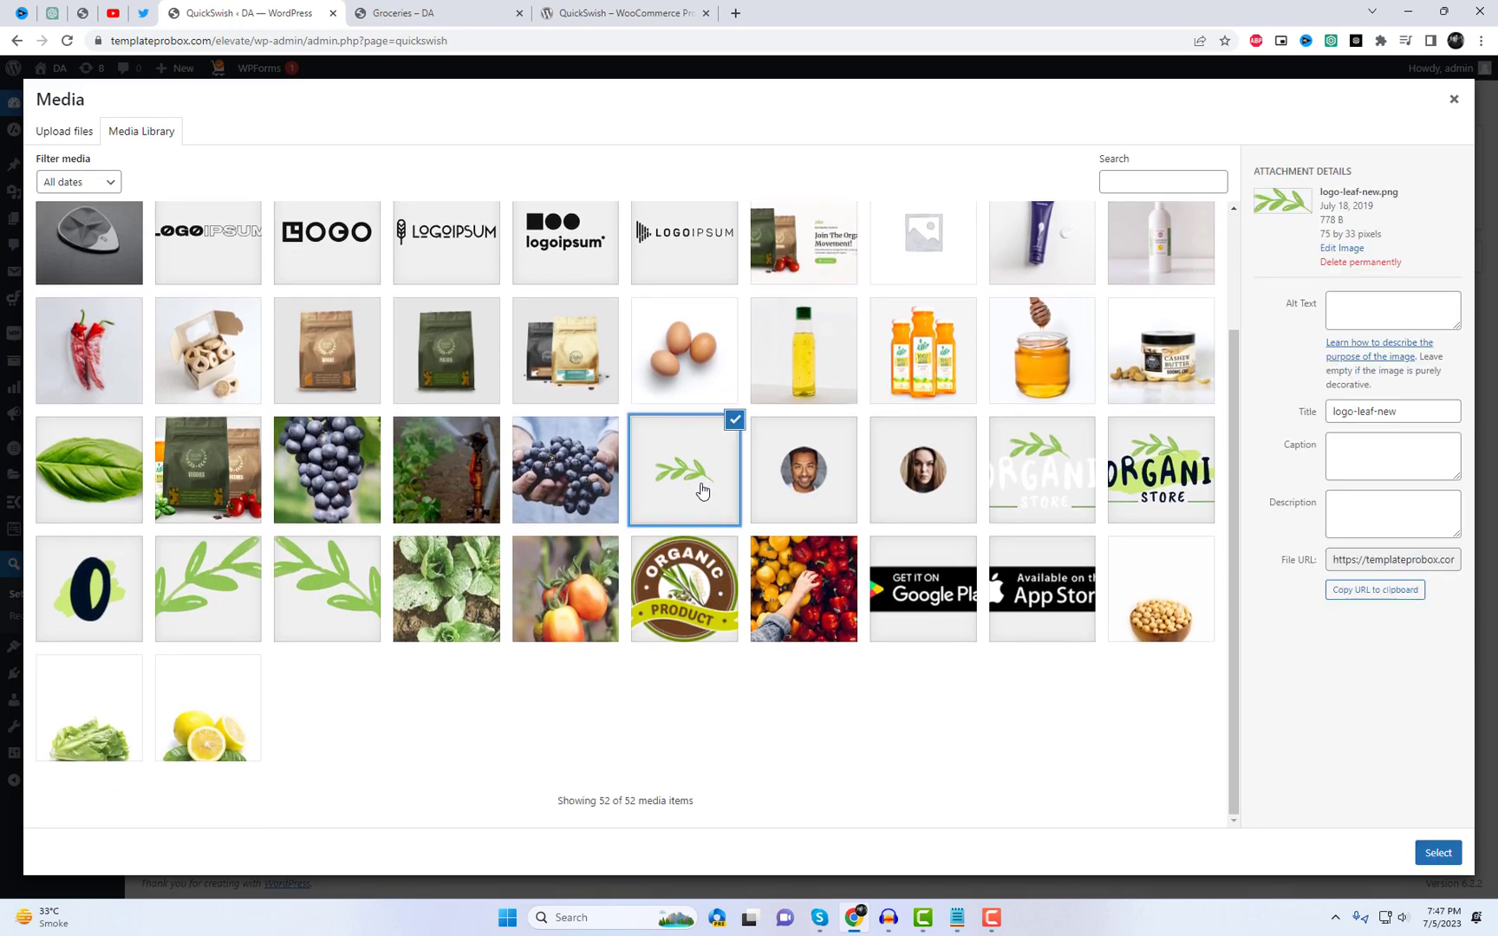
pyautogui.click(1435, 852)
pyautogui.click(207, 763)
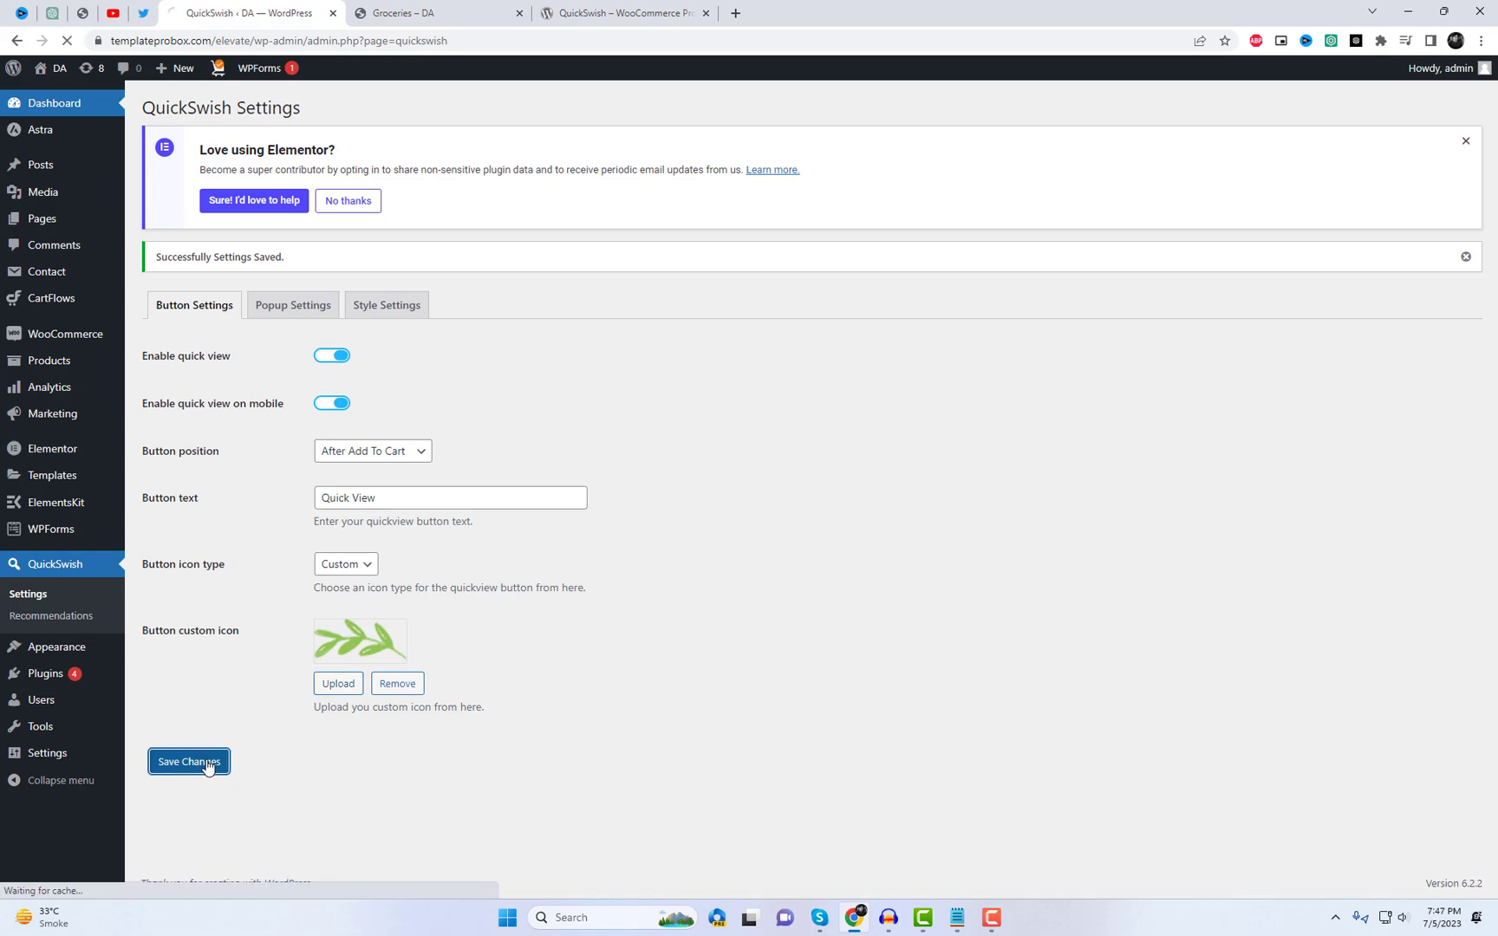
# - Reload the Groceries shop page to show the leaf-icon Quick View links
pyautogui.click(509, 13)
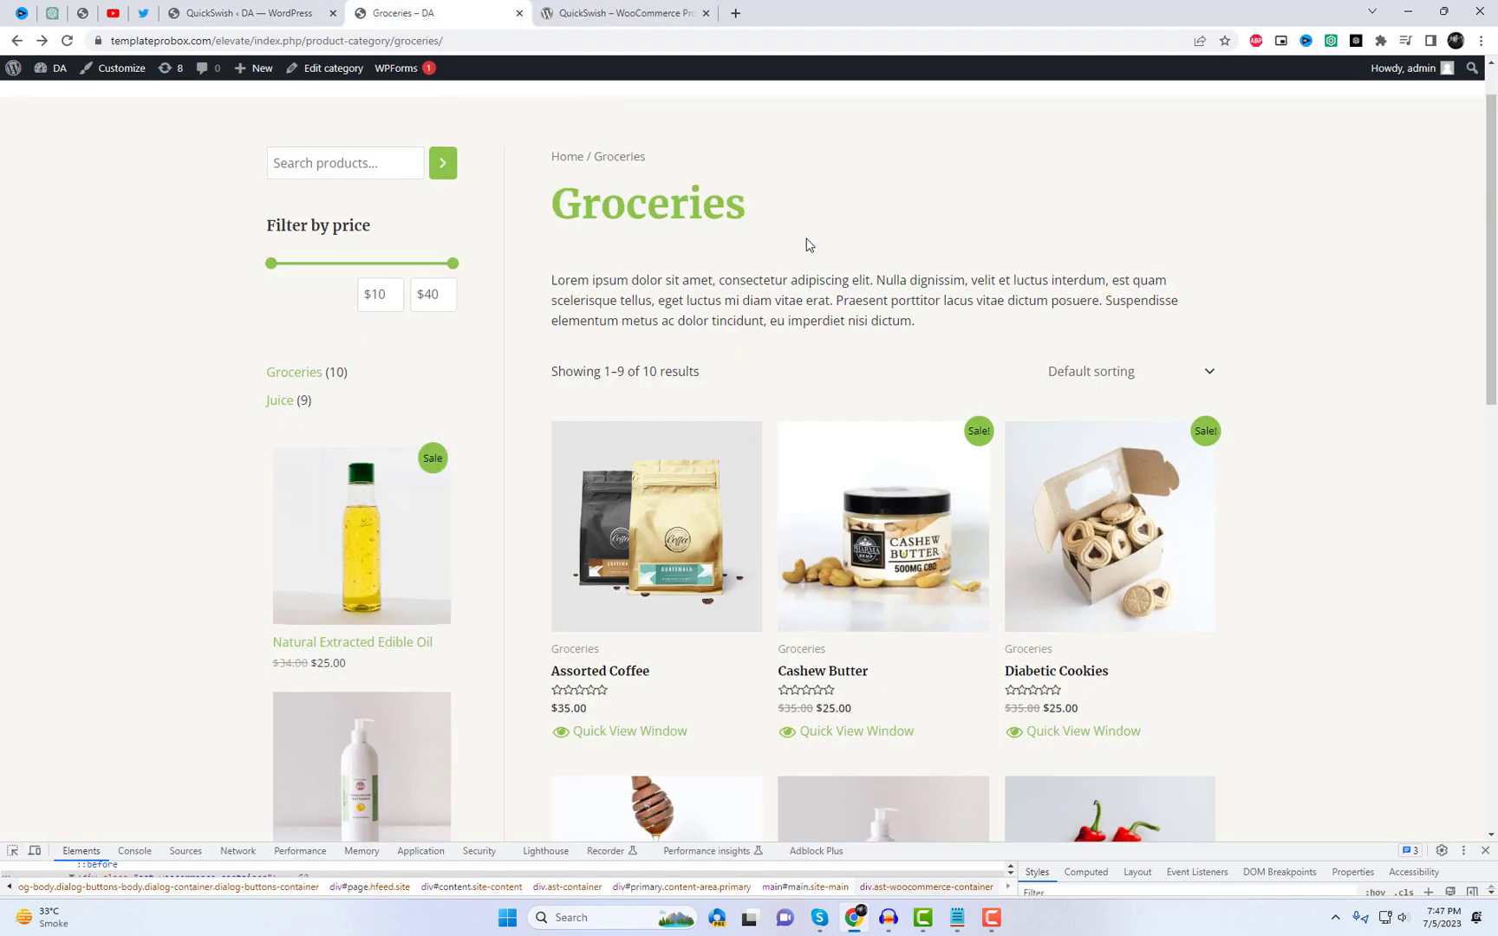
pyautogui.rightClick(810, 237)
pyautogui.click(854, 287)
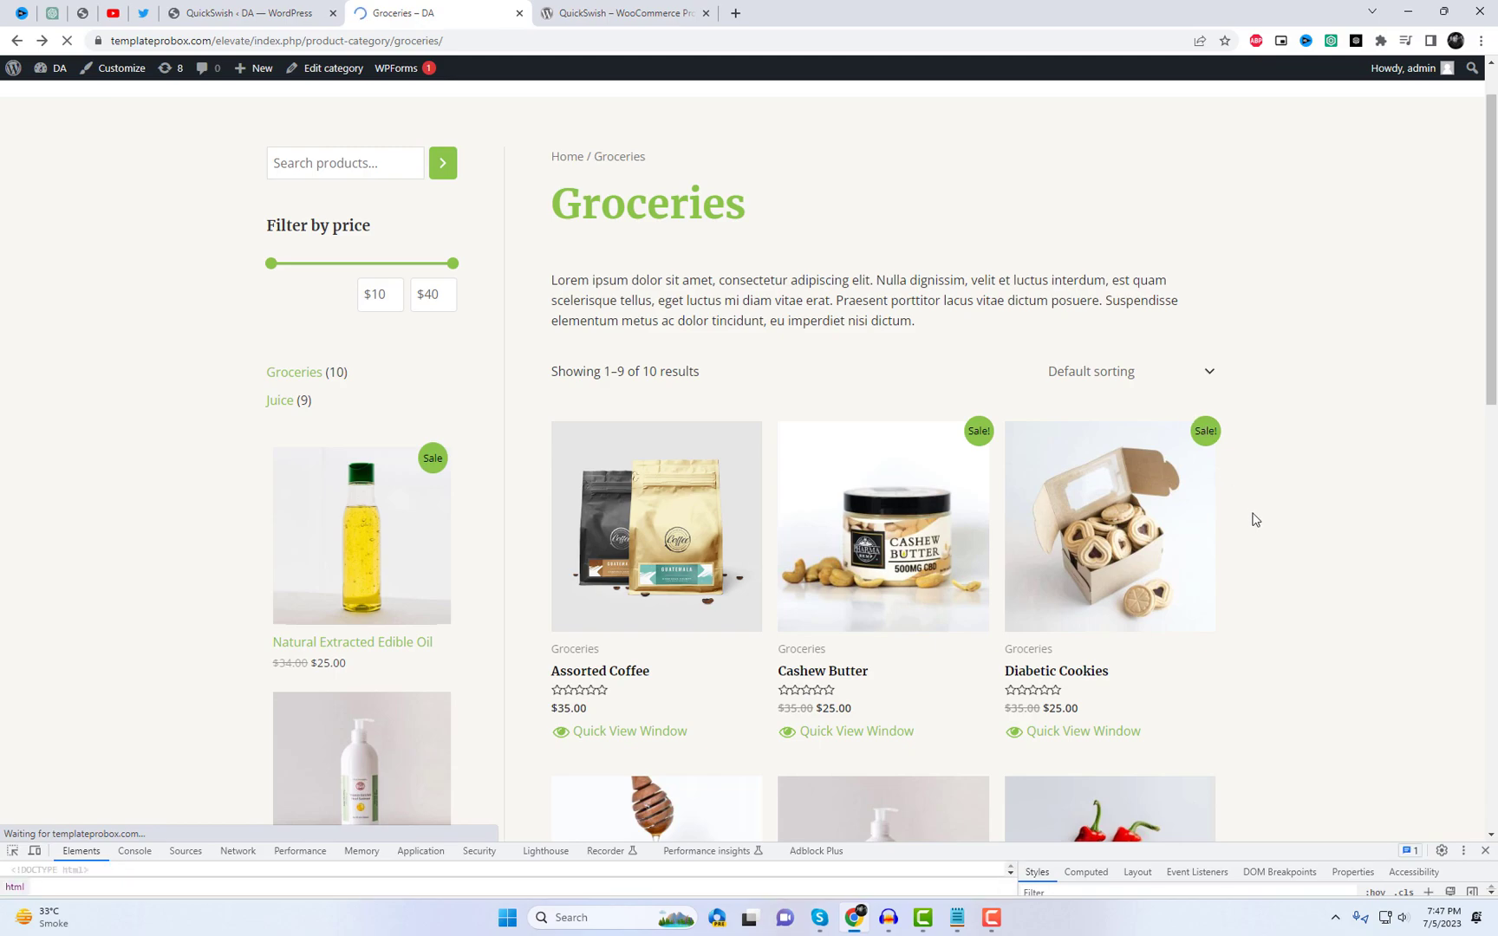
pyautogui.scroll(-1, 1255, 519)
pyautogui.scroll(-2, 855, 491)
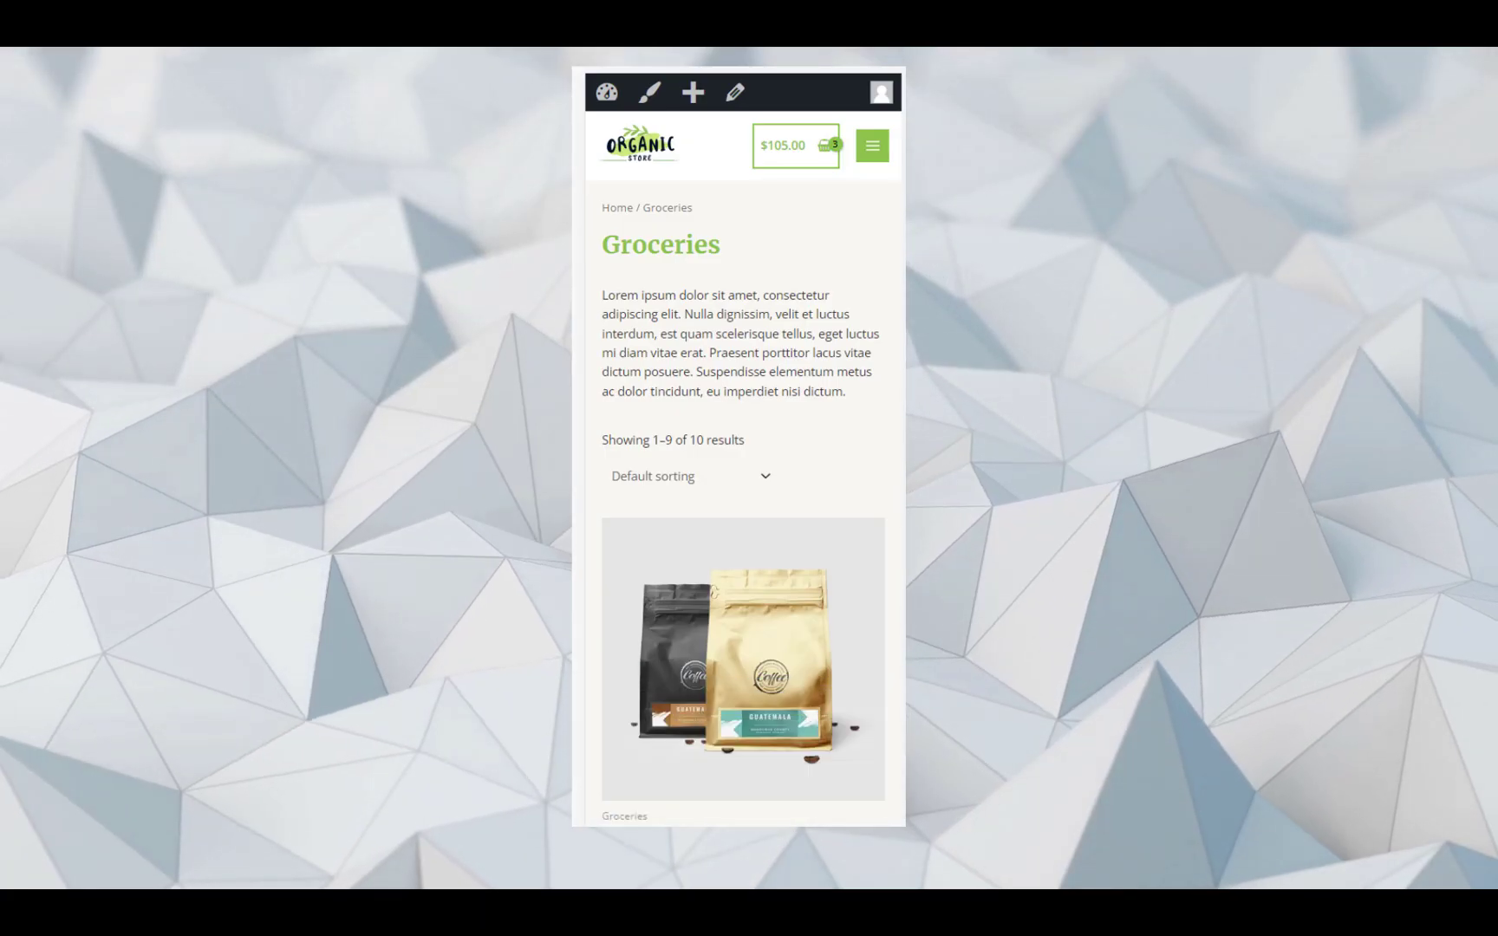
pyautogui.scroll(-7, 761, 511)
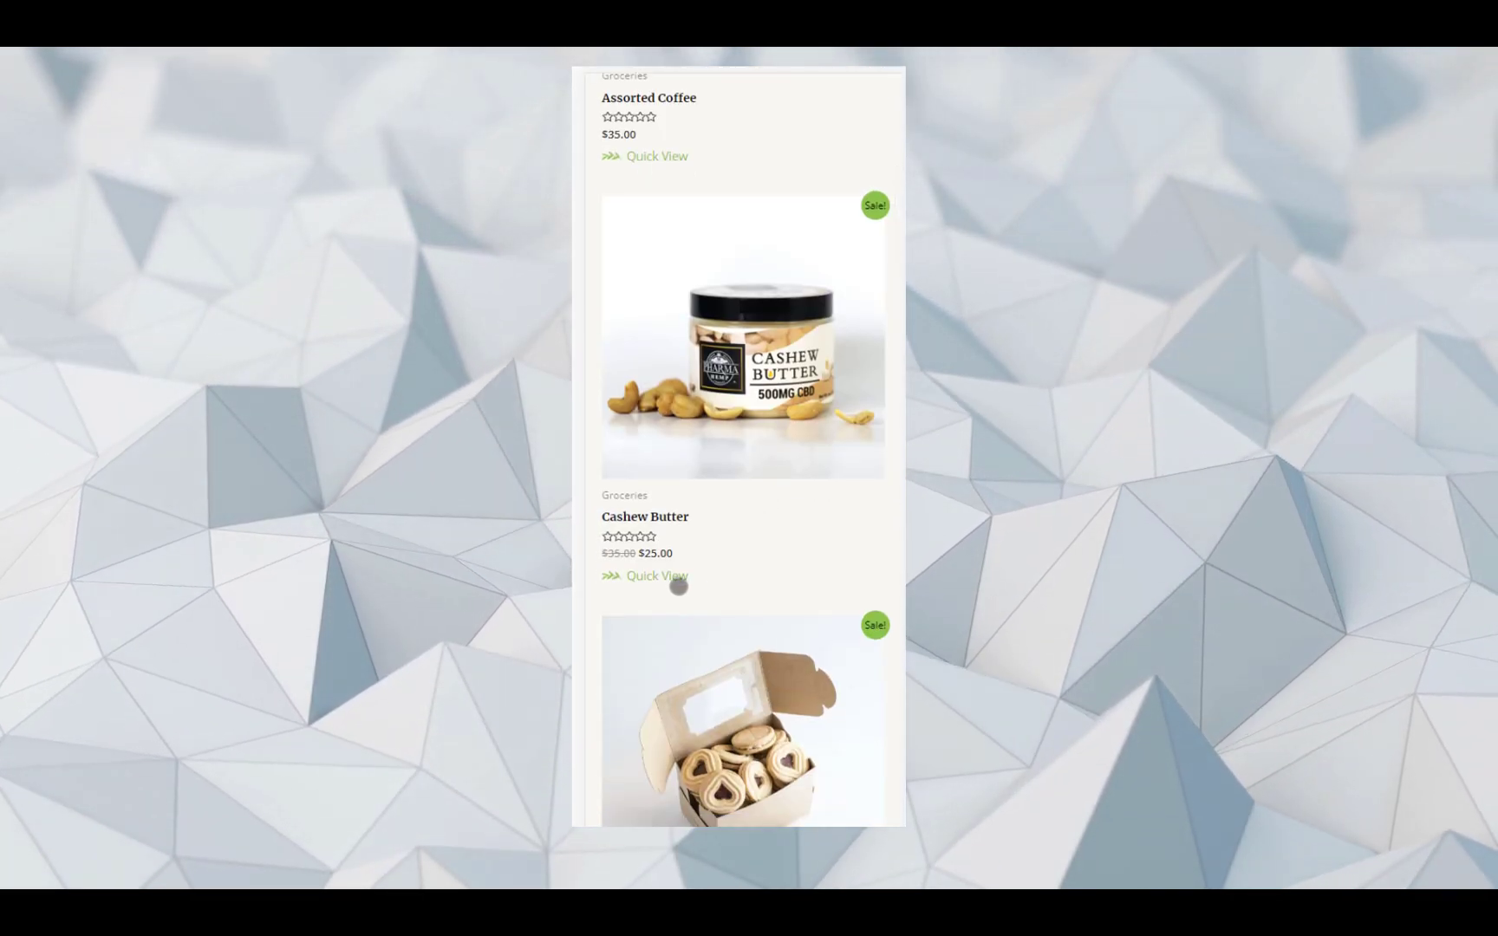
# - On mobile, open and close the Cashew Butter and Fresh Organic Honey quick views
pyautogui.click(676, 581)
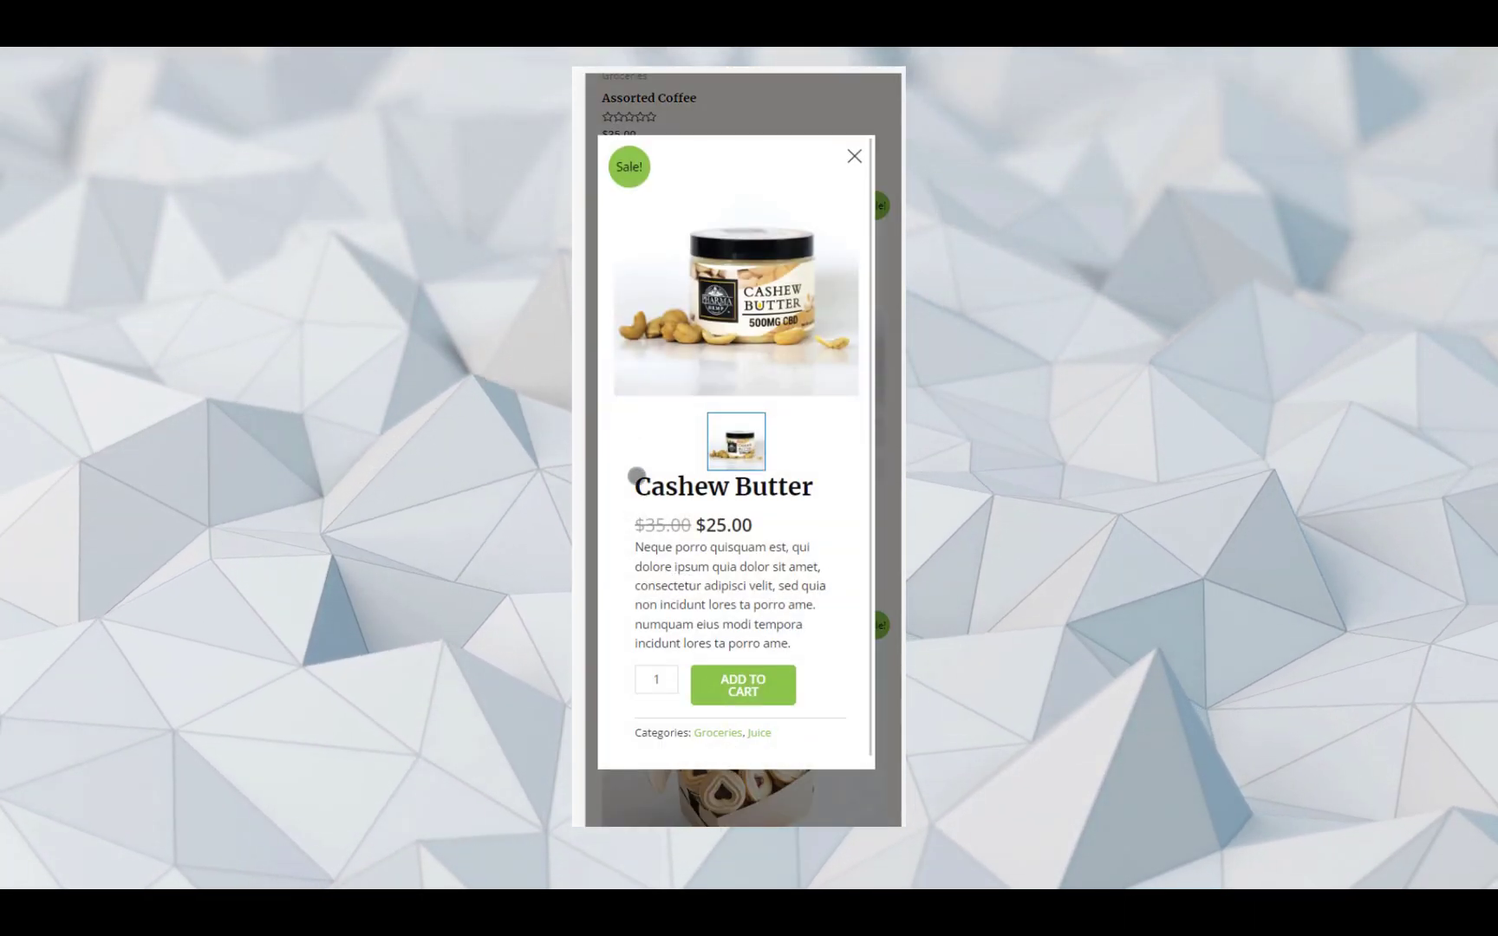
pyautogui.click(856, 156)
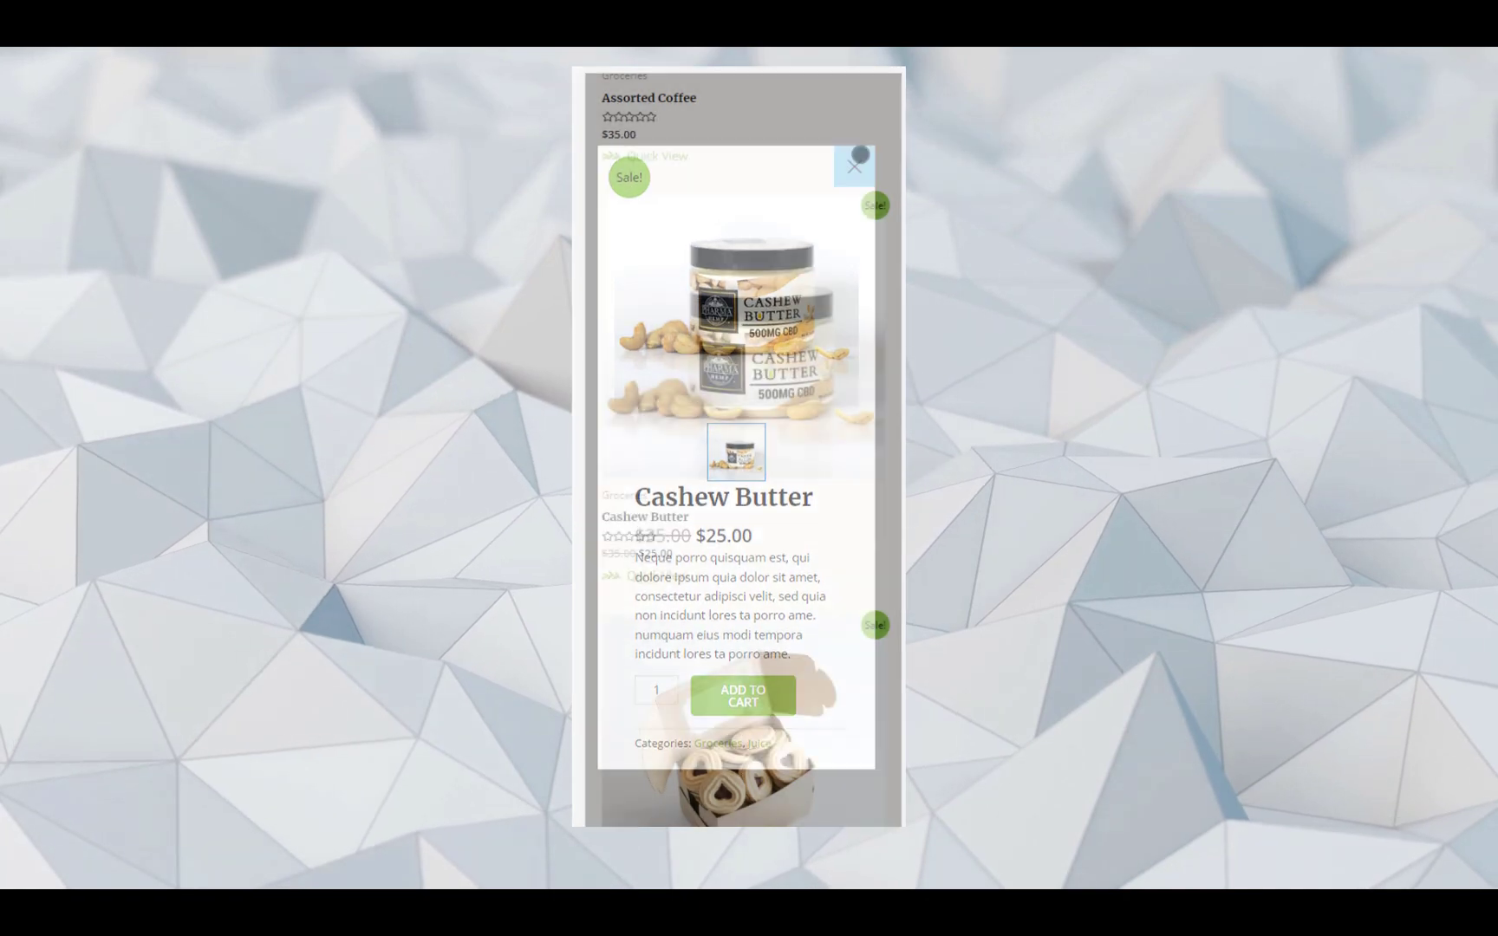
pyautogui.scroll(-8, 920, 518)
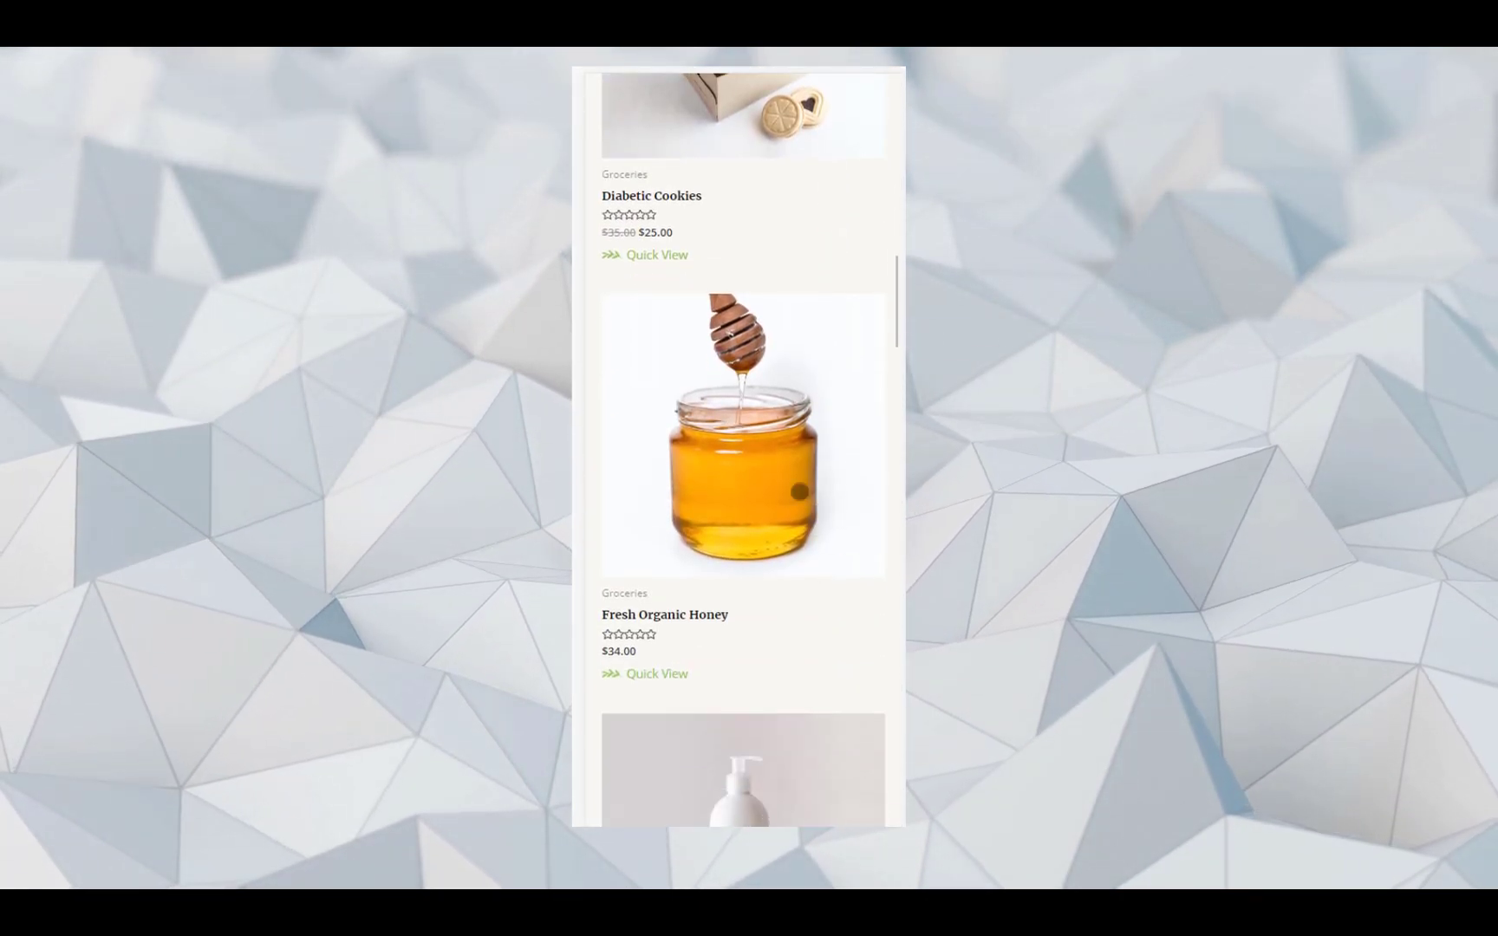
pyautogui.click(662, 675)
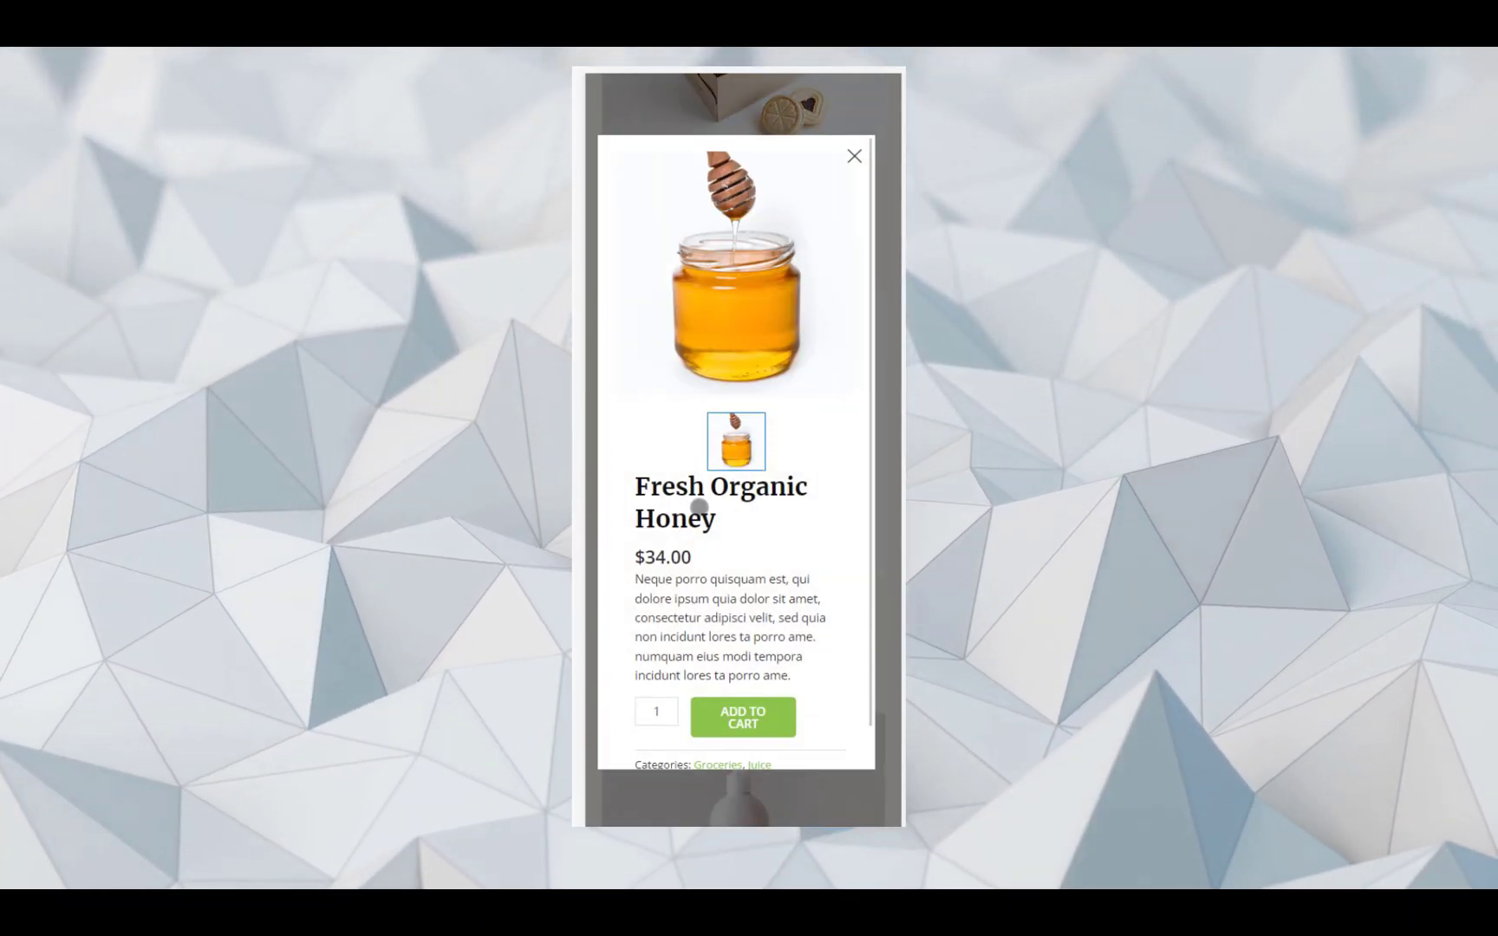
pyautogui.scroll(-1, 698, 507)
pyautogui.scroll(1, 808, 257)
pyautogui.scroll(1, 809, 257)
pyautogui.scroll(-2, 891, 375)
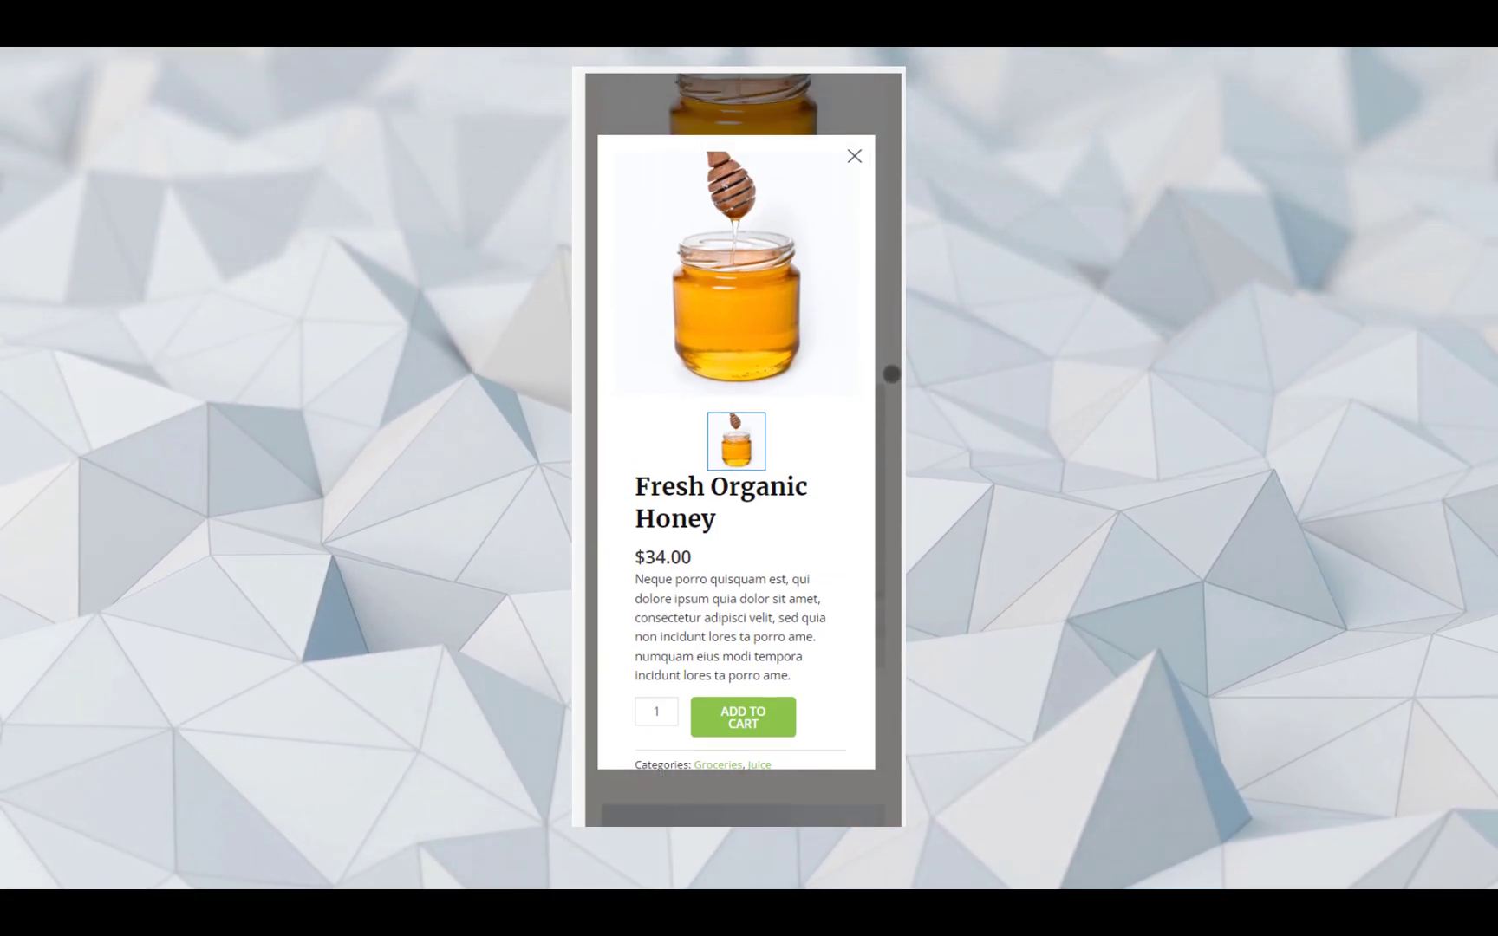
pyautogui.click(886, 367)
# - Scroll the desktop homepage to view the Trending Products
pyautogui.scroll(4, 846, 324)
pyautogui.scroll(5, 824, 371)
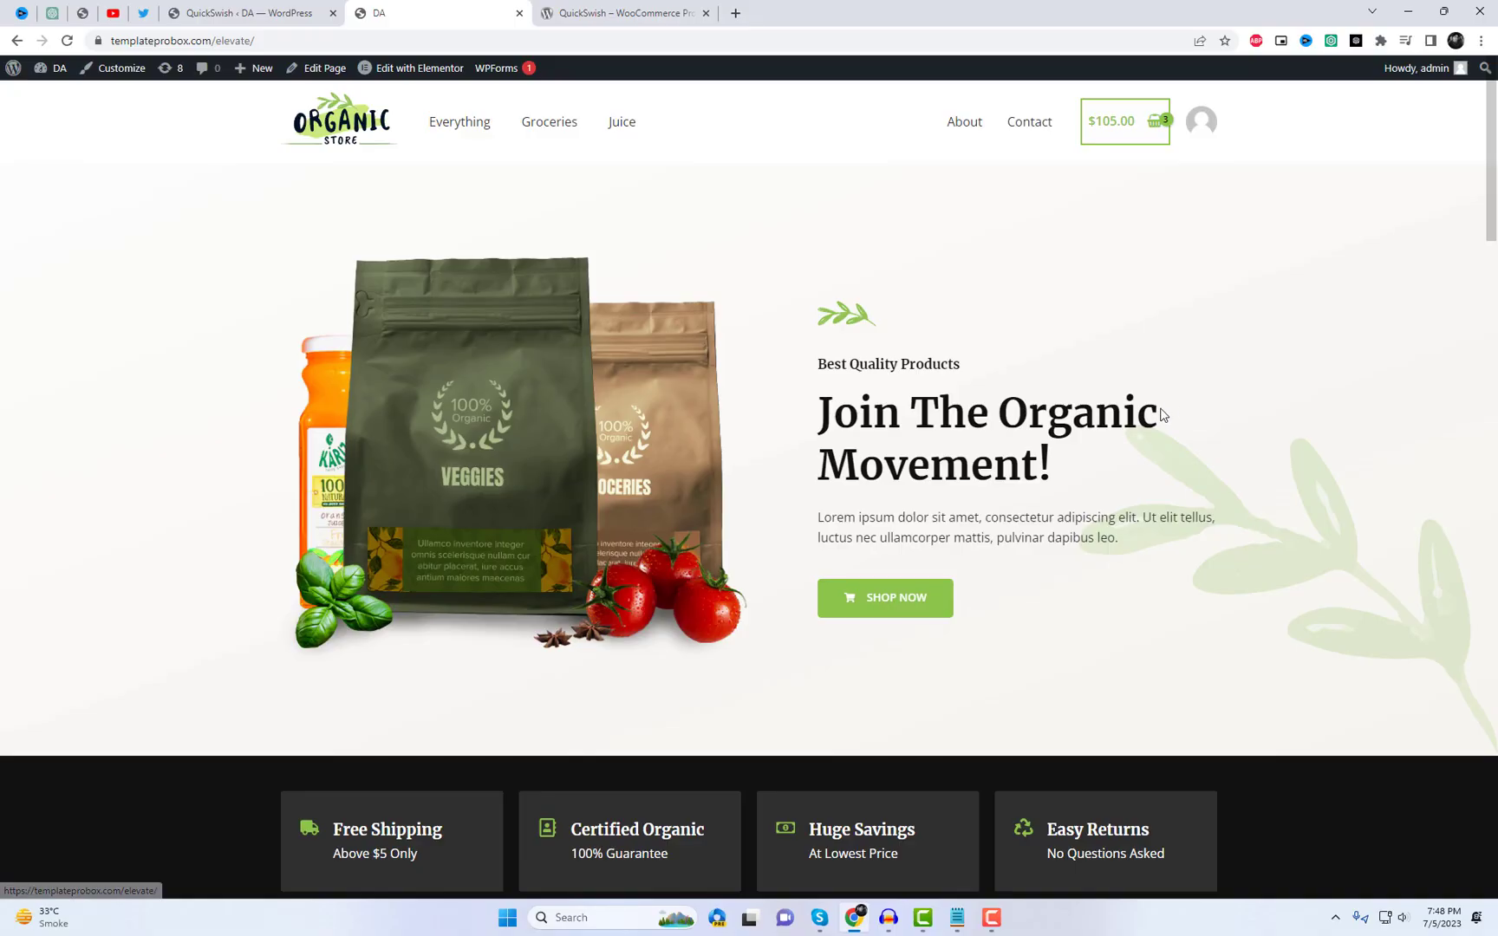
pyautogui.scroll(-8, 1270, 512)
pyautogui.scroll(-5, 1271, 511)
pyautogui.scroll(-10, 1274, 512)
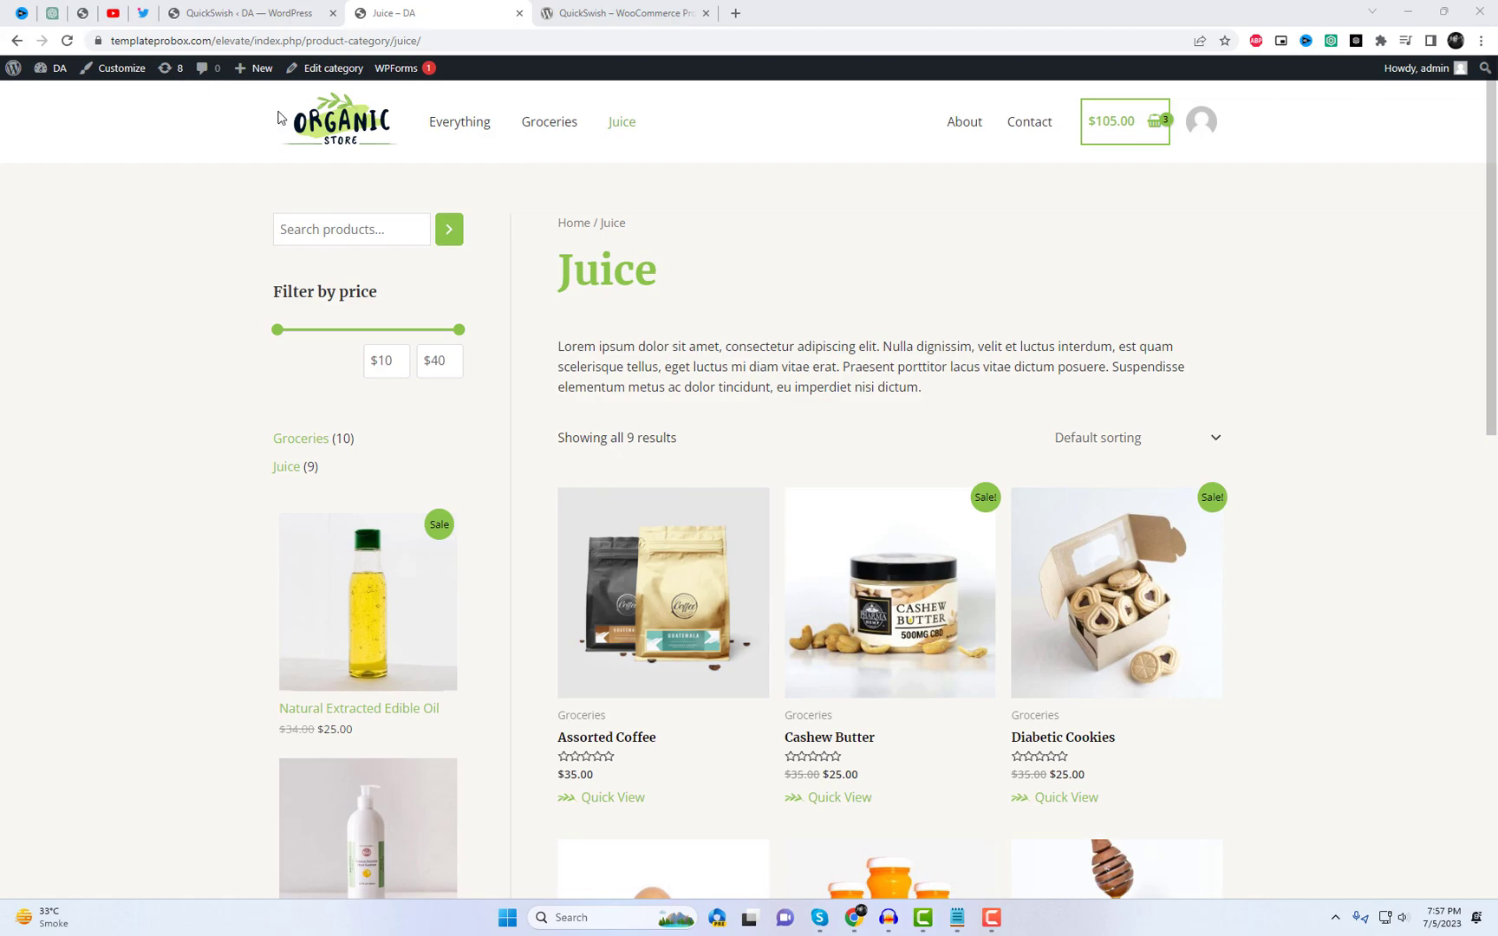
# - Open the Fresh Orange Juice and Wheat From Organic Farms quick views on the Juice page
pyautogui.scroll(-7, 1104, 479)
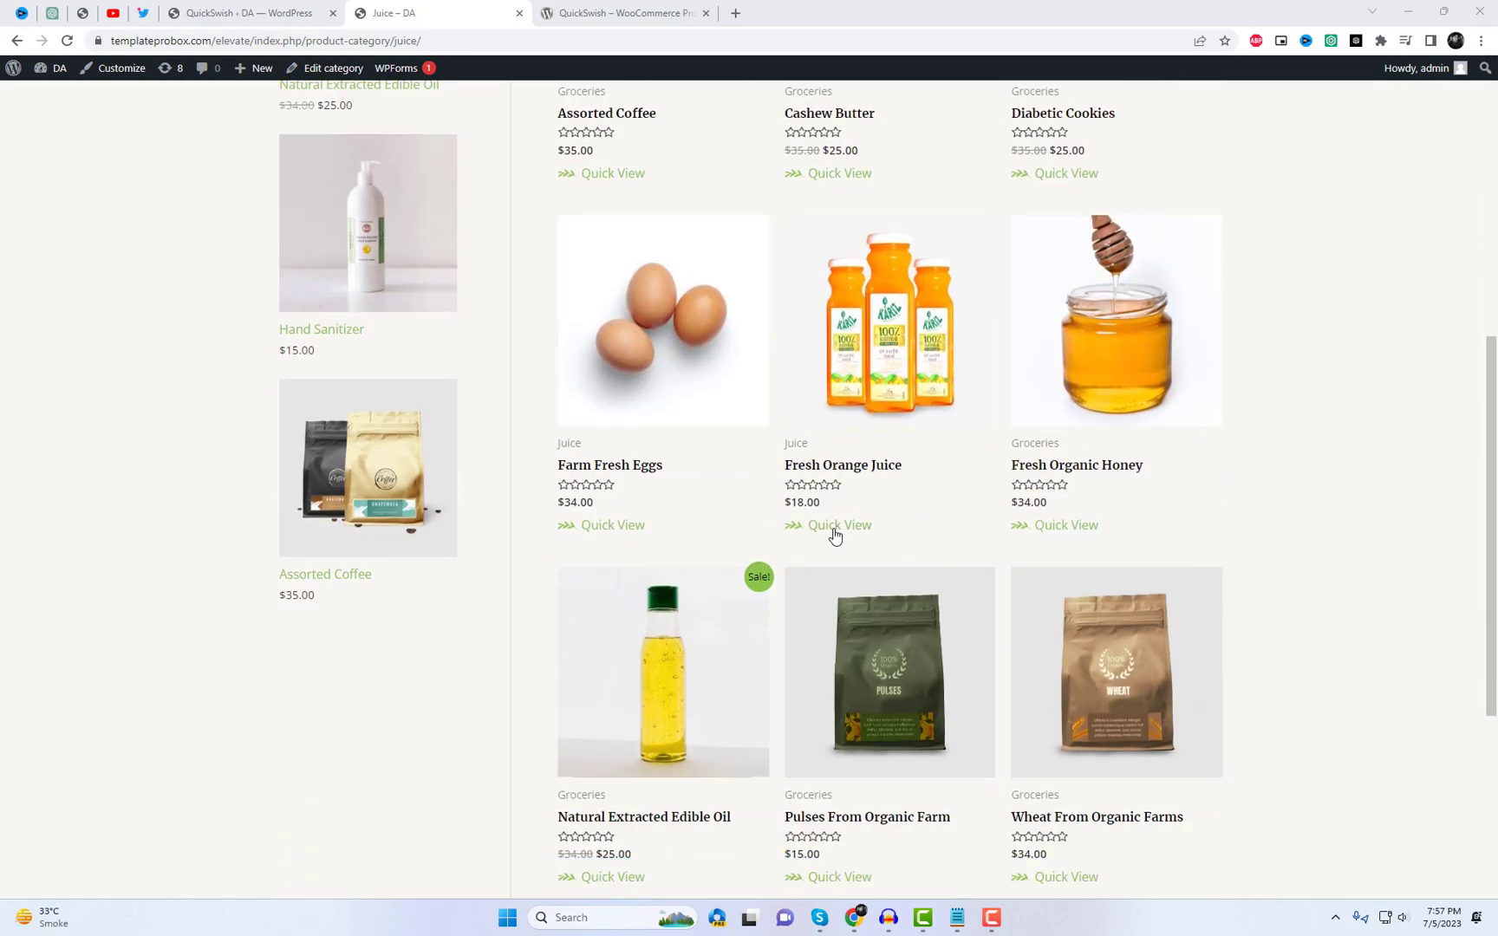
pyautogui.click(838, 529)
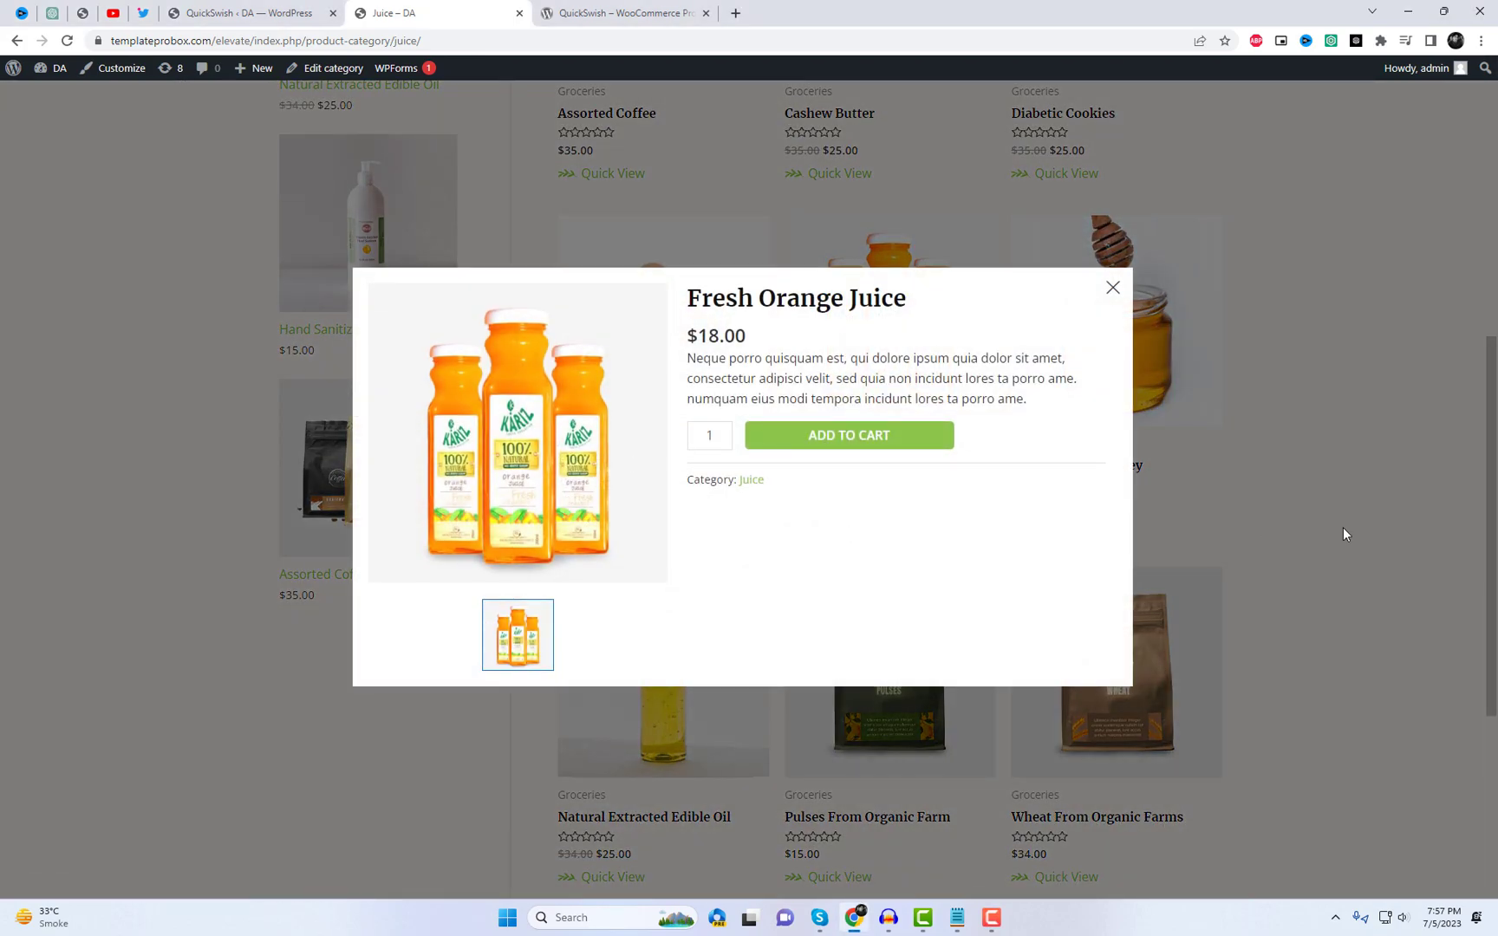
pyautogui.click(1342, 532)
pyautogui.scroll(-3, 1347, 535)
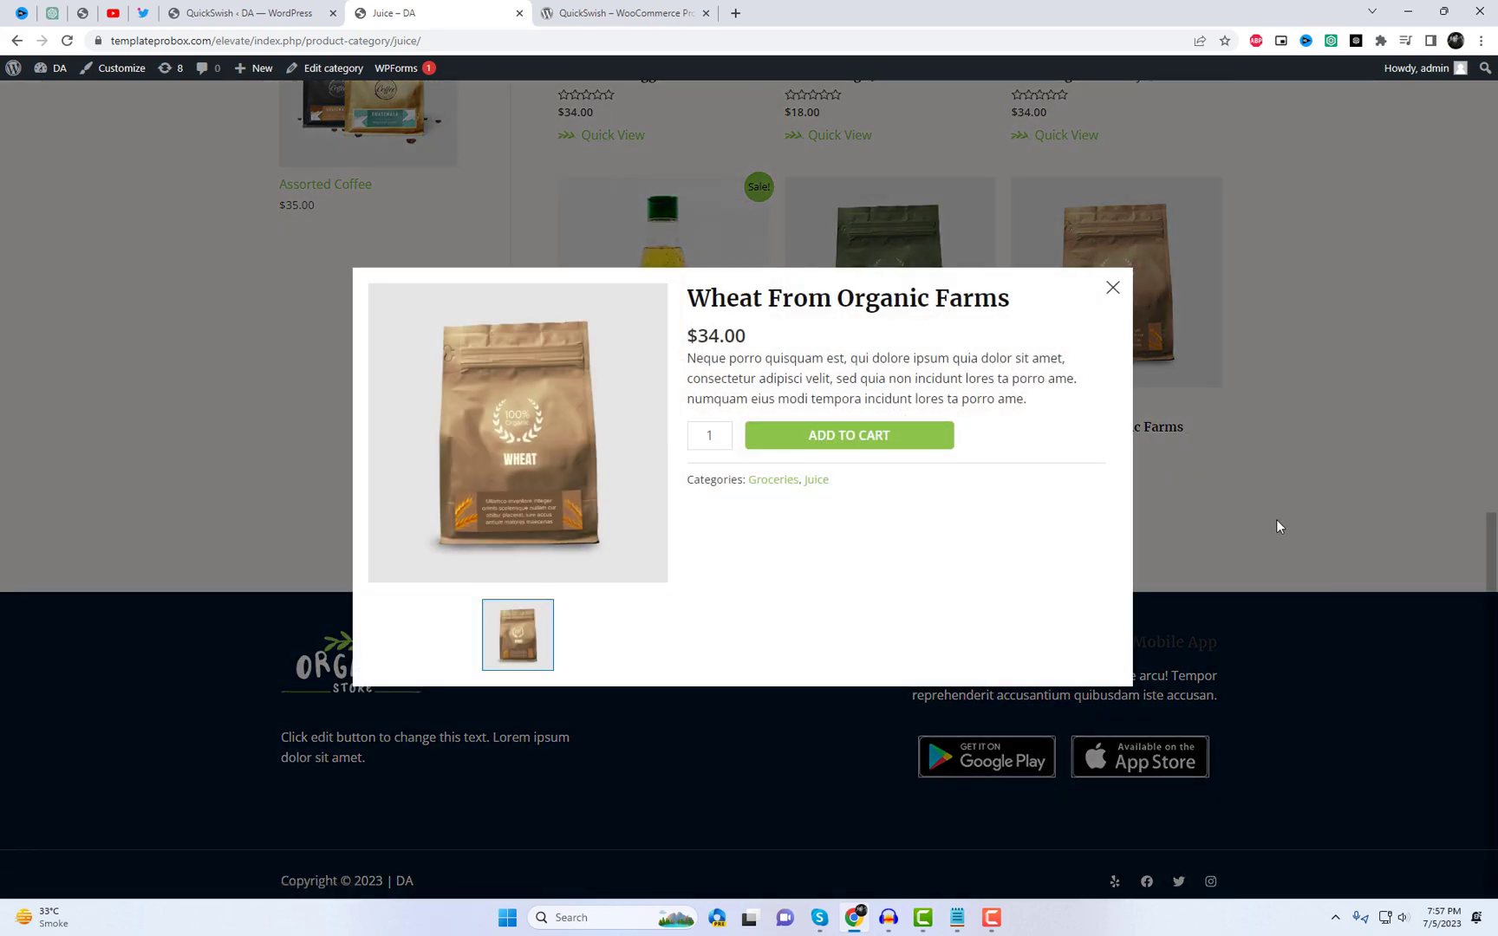
pyautogui.click(1276, 519)
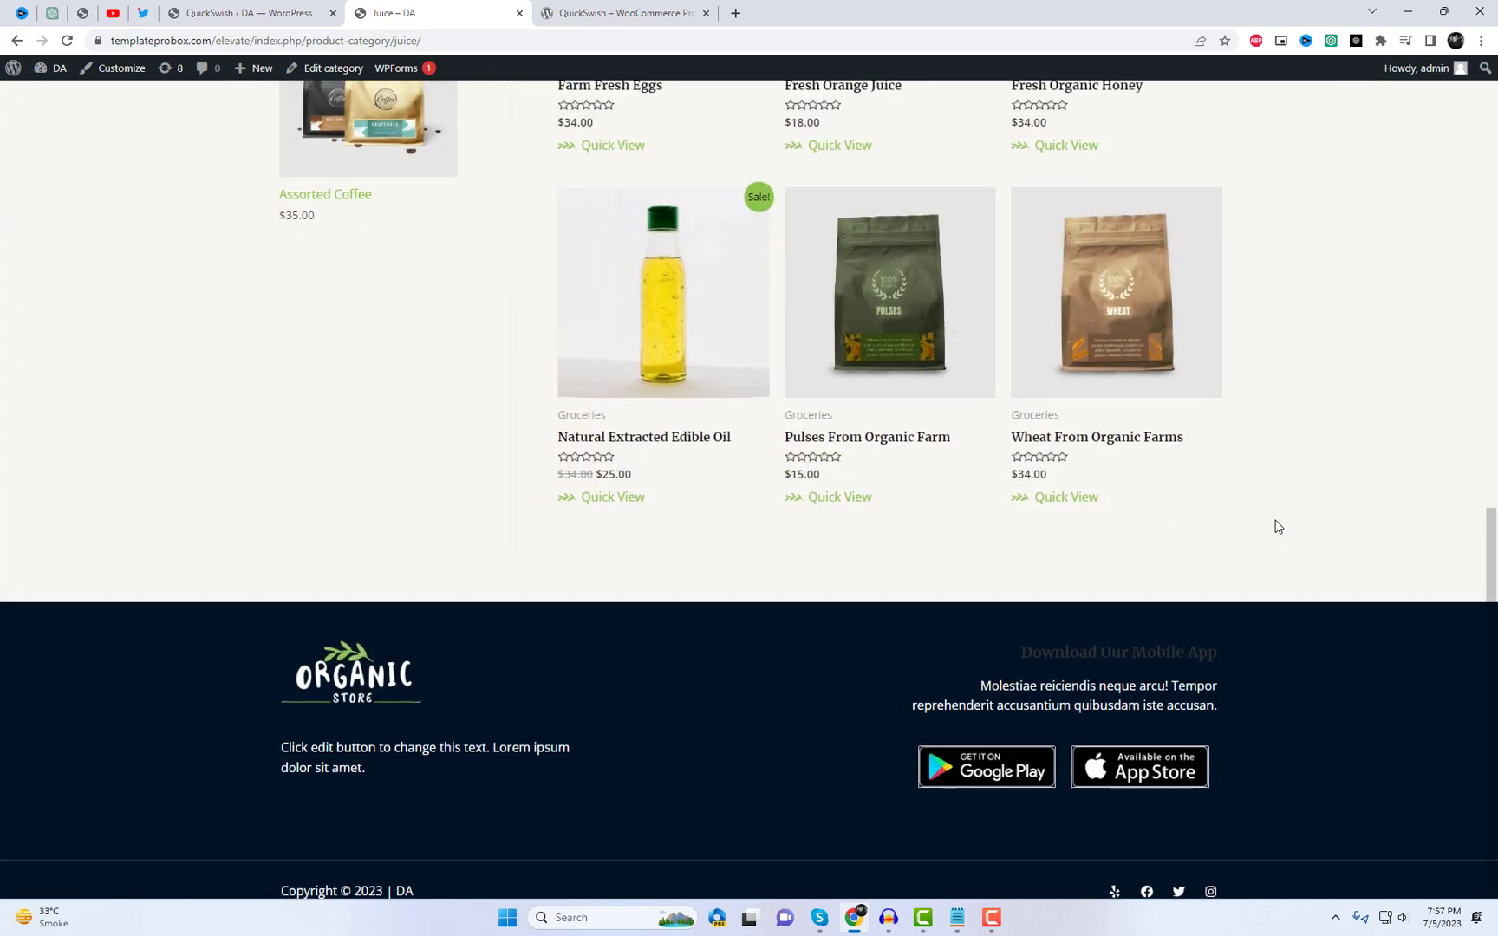
pyautogui.scroll(3, 1276, 522)
pyautogui.scroll(5, 1257, 524)
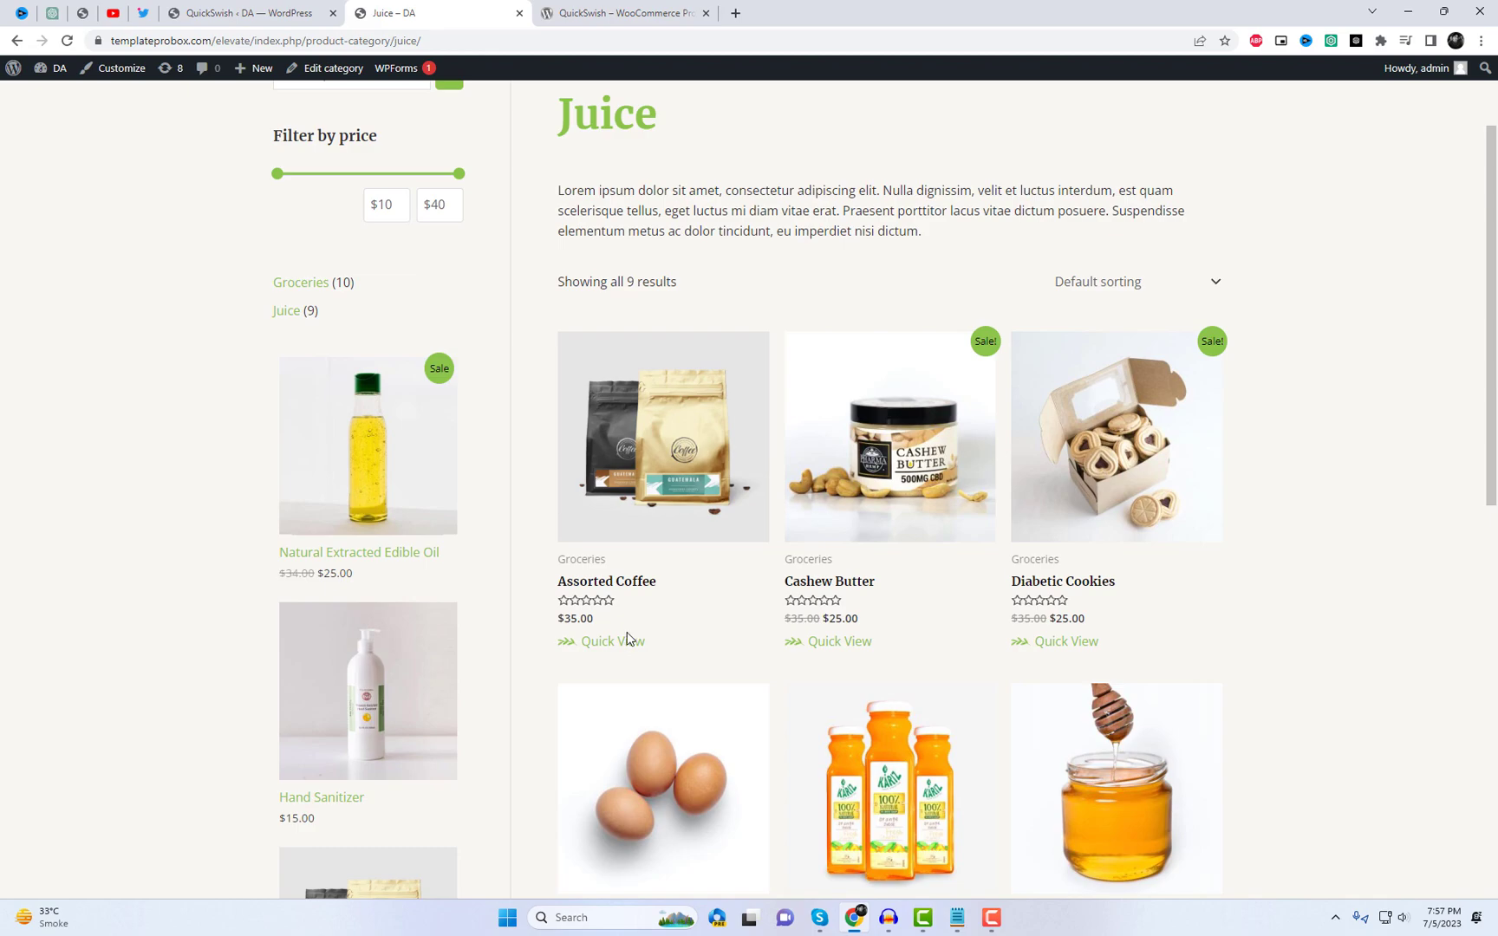
# - Preview the wheat and Pulses thumbnails in the Assorted Coffee quick view, then close it
pyautogui.click(620, 645)
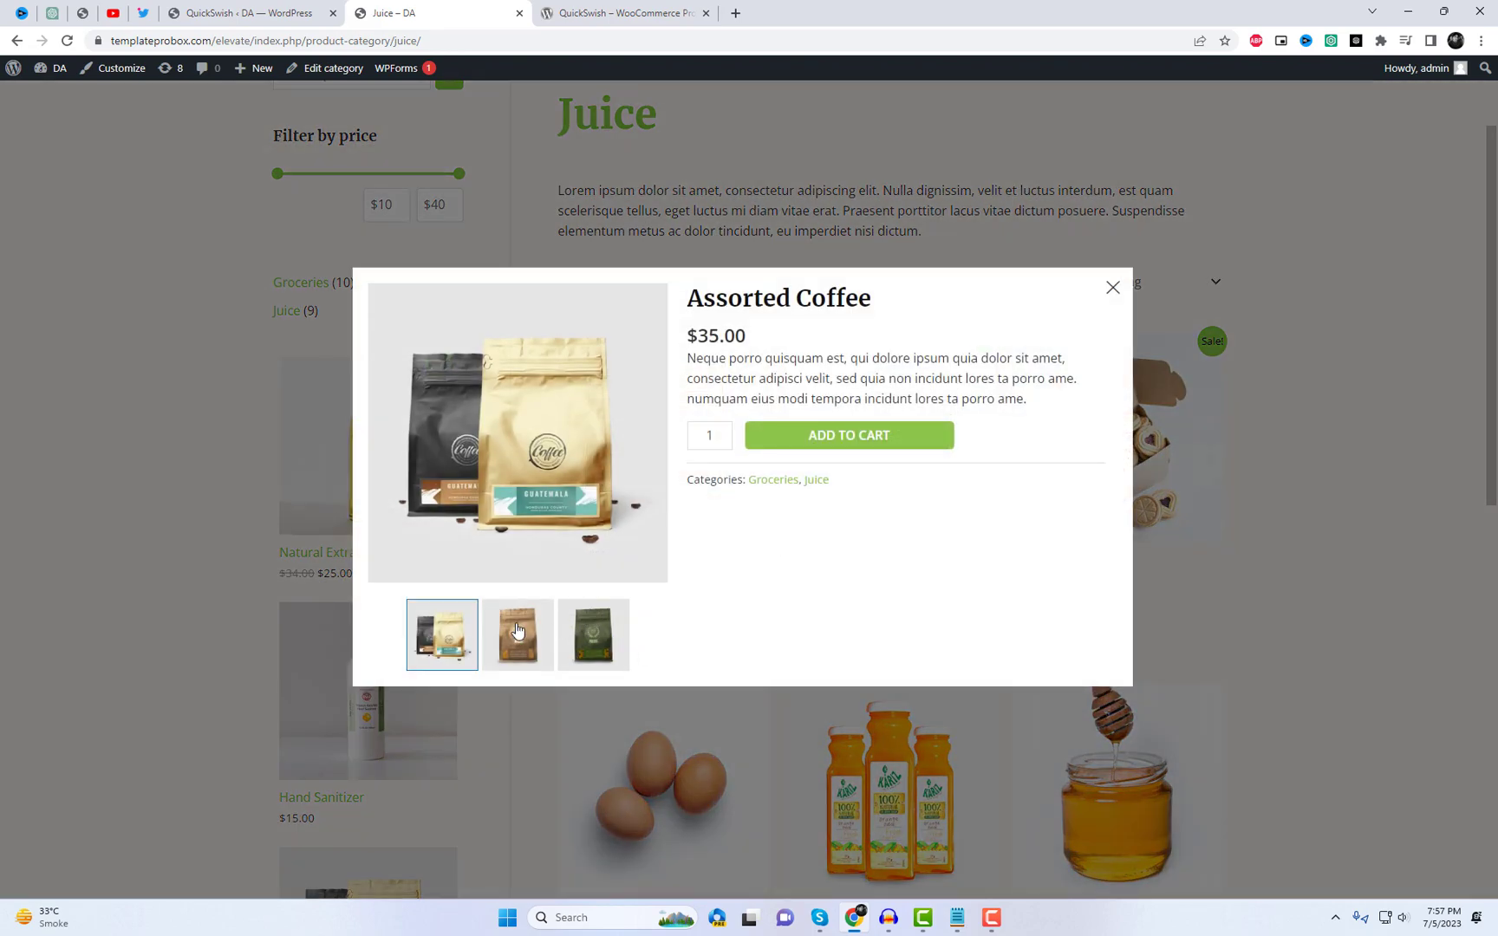
pyautogui.click(537, 651)
pyautogui.click(580, 655)
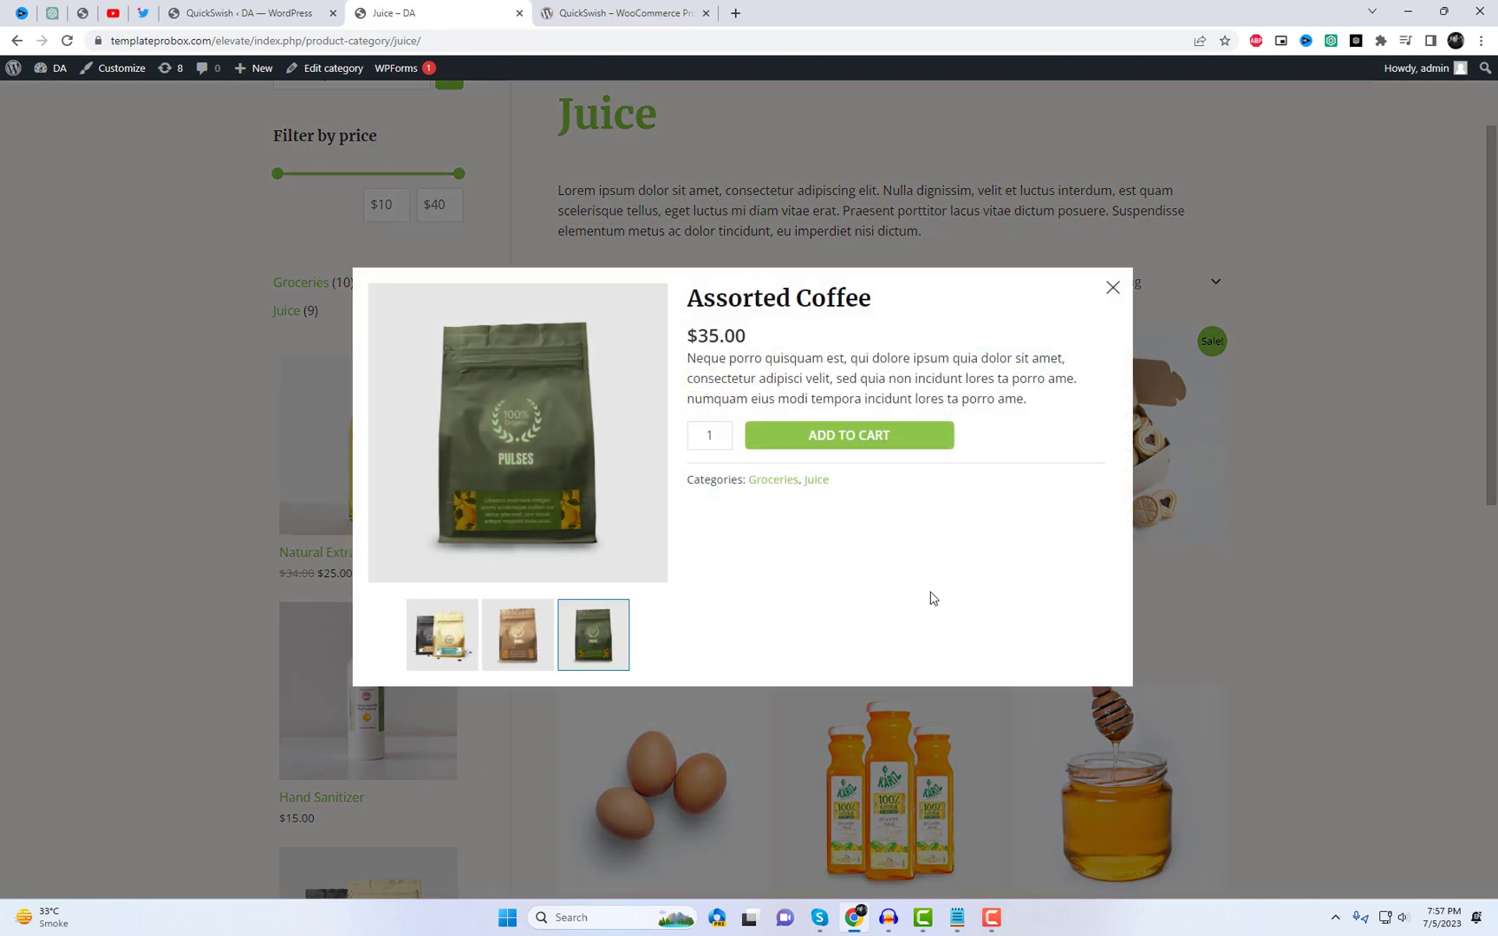
pyautogui.click(1113, 288)
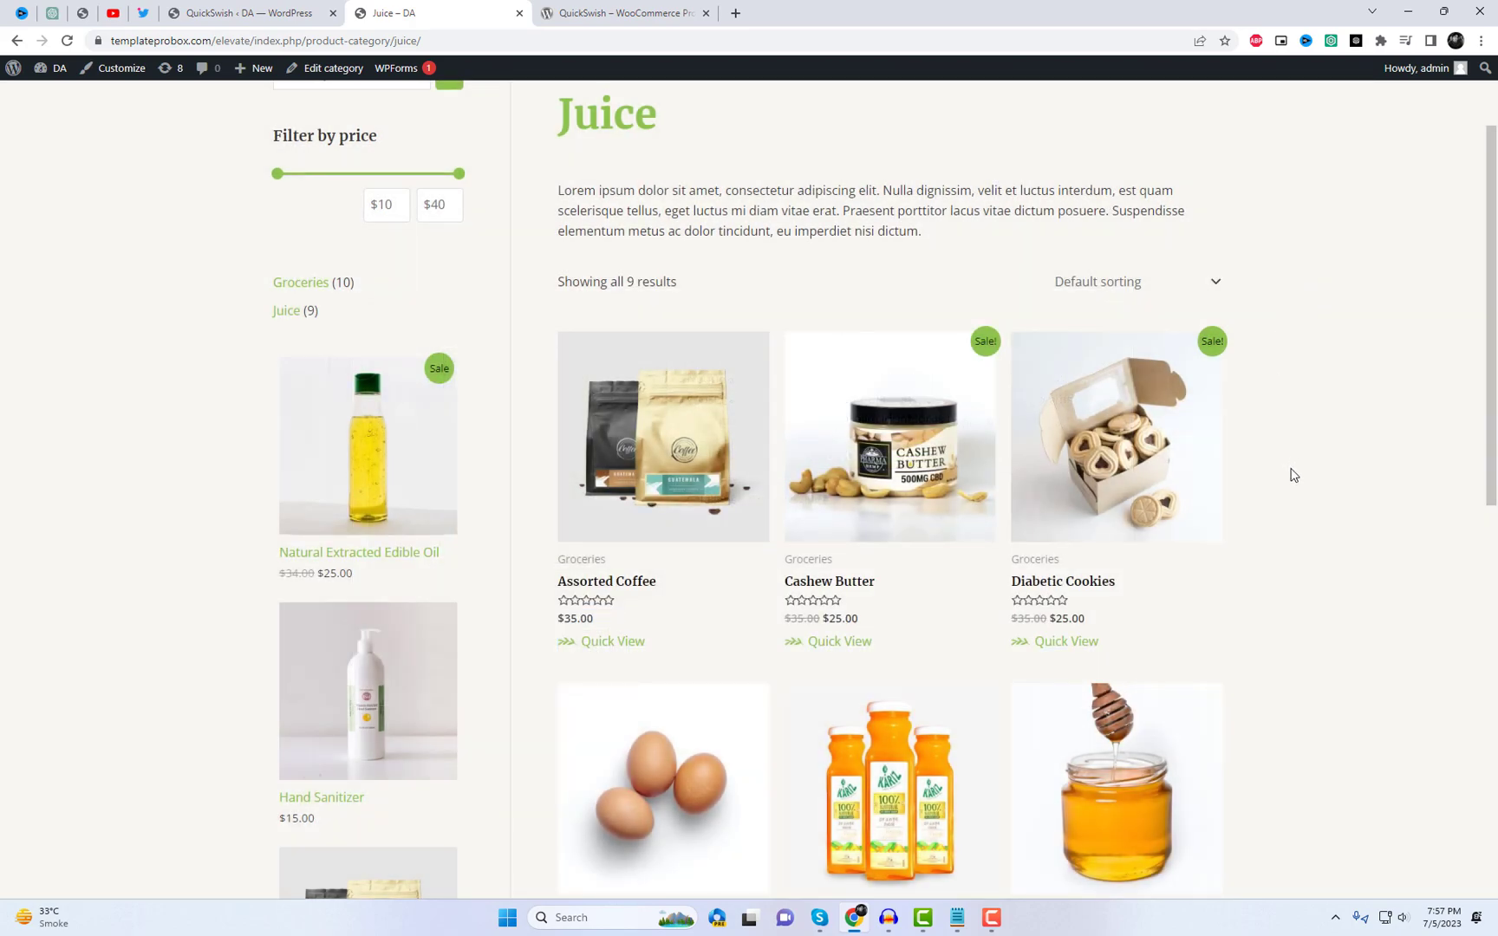
pyautogui.scroll(2, 1231, 349)
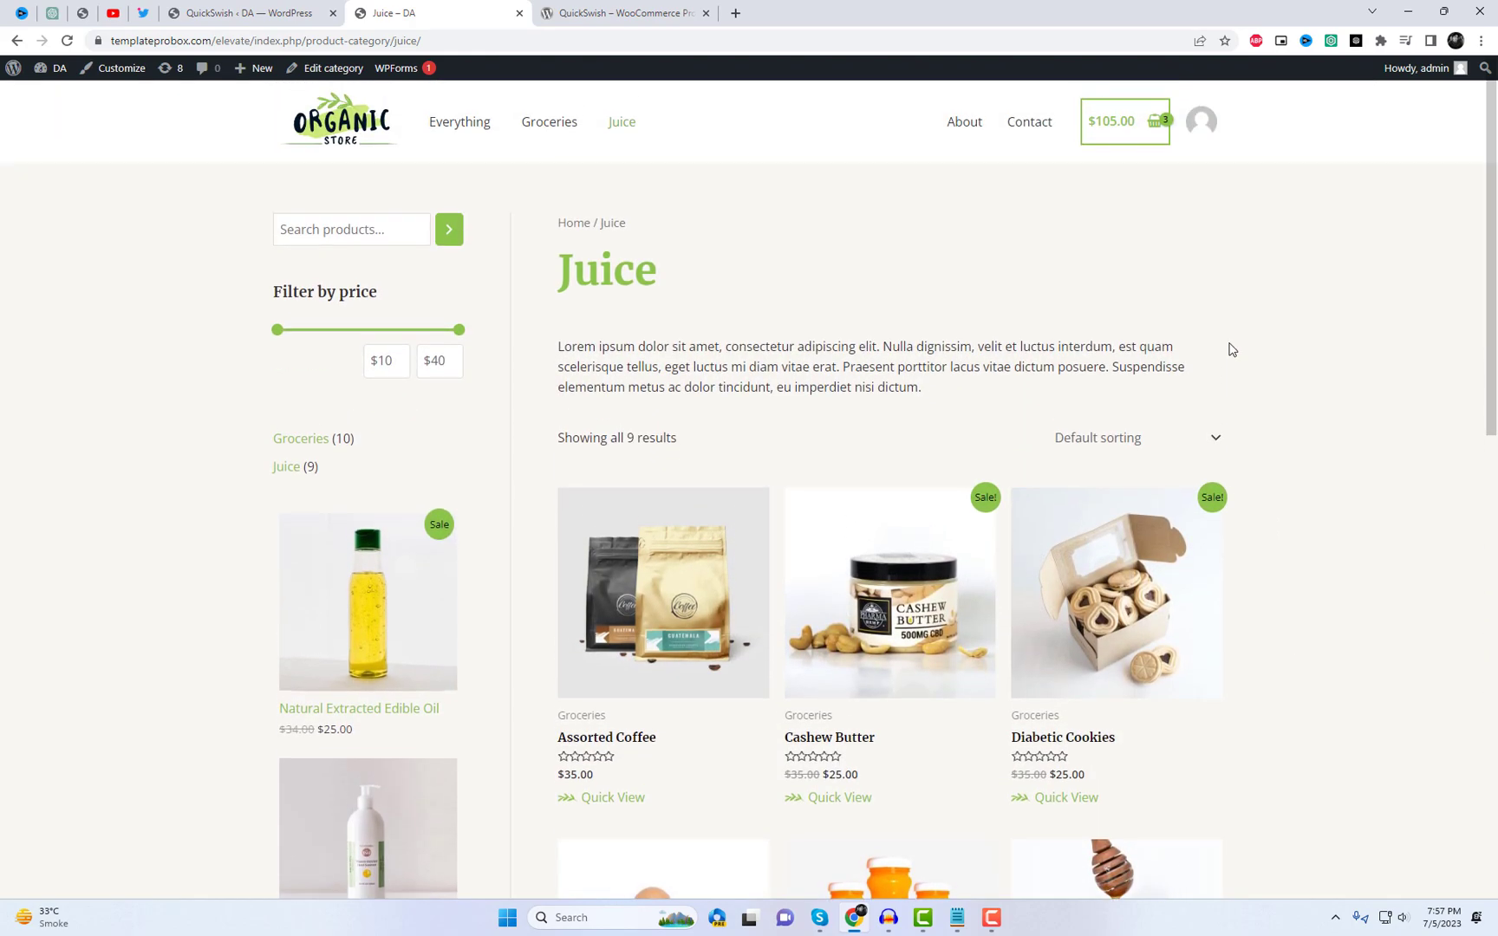